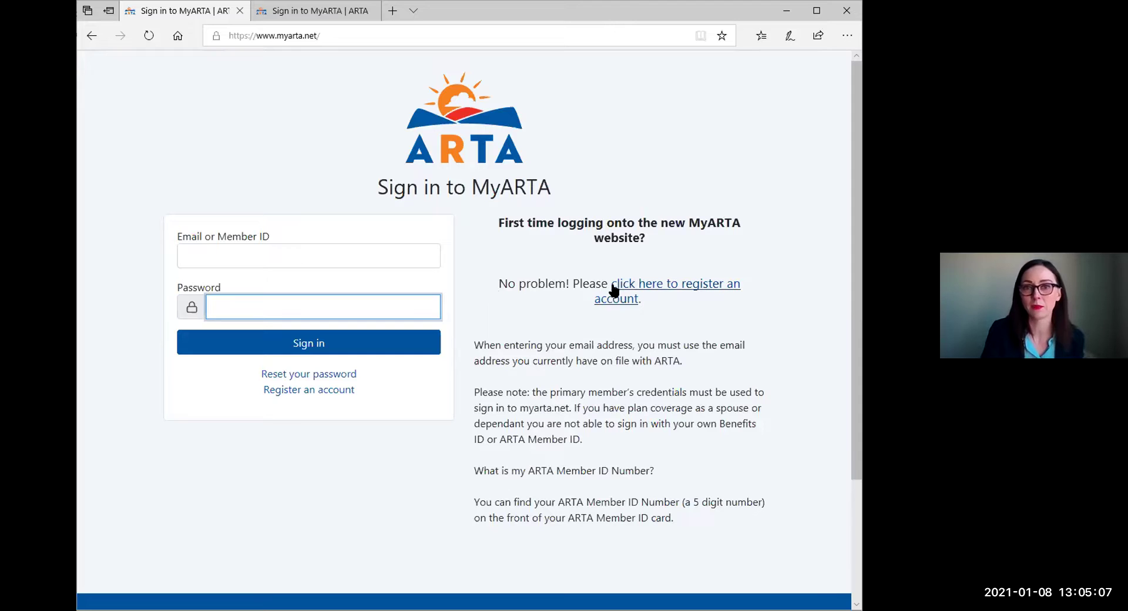
Open the account registration form and enter the email address and first name.
{"action": "left_click", "coordinate": [614, 290]}
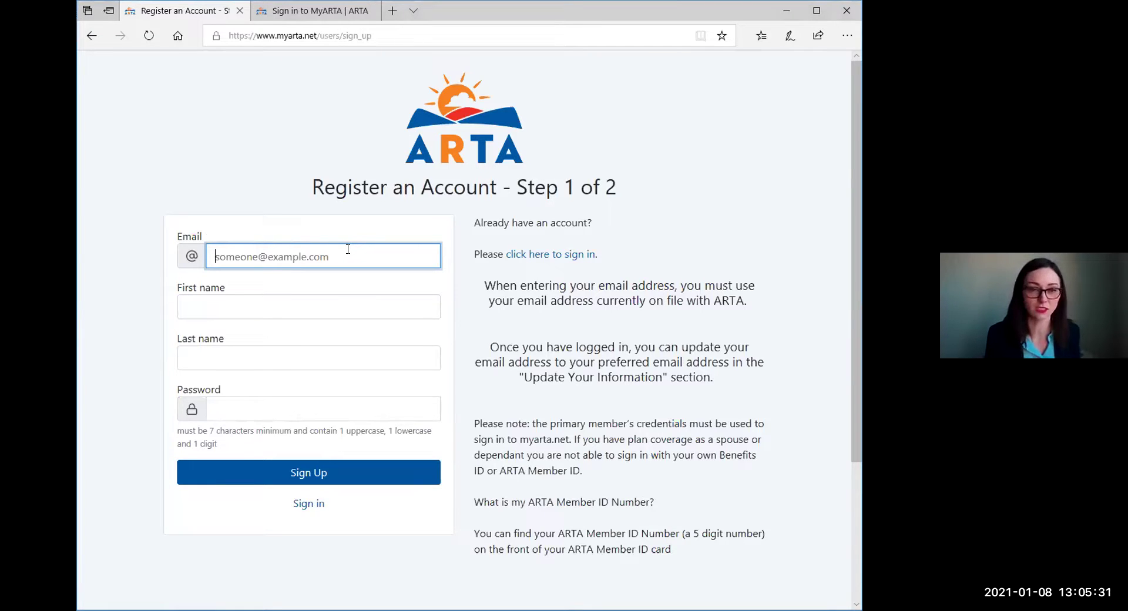
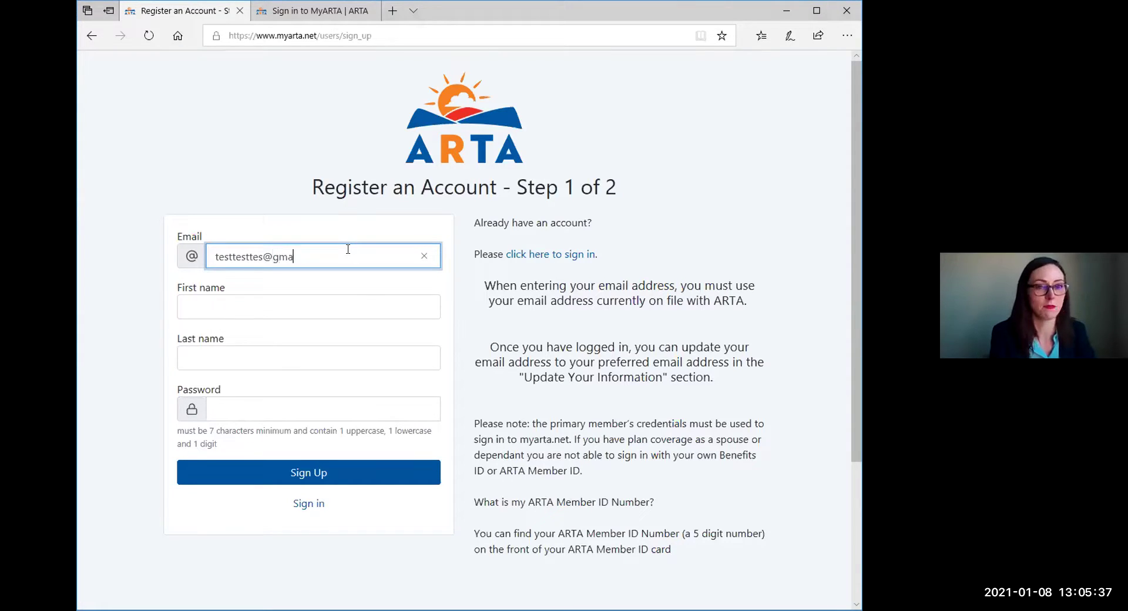
{"action": "key", "text": "Tab"}
{"action": "type", "text": "Franck"}
{"action": "key", "text": "BackSpace"}
{"action": "key", "text": "BackSpace"}
{"action": "key", "text": "BackSpace"}
{"action": "type", "text": "kn"}
Enter the last name and a password, then submit Step 1 of registration.
{"action": "key", "text": "BackSpace"}
{"action": "key", "text": "BackSpace"}
{"action": "type", "text": "nk"}
{"action": "key", "text": "Tab"}
{"action": "key", "text": "Tab"}
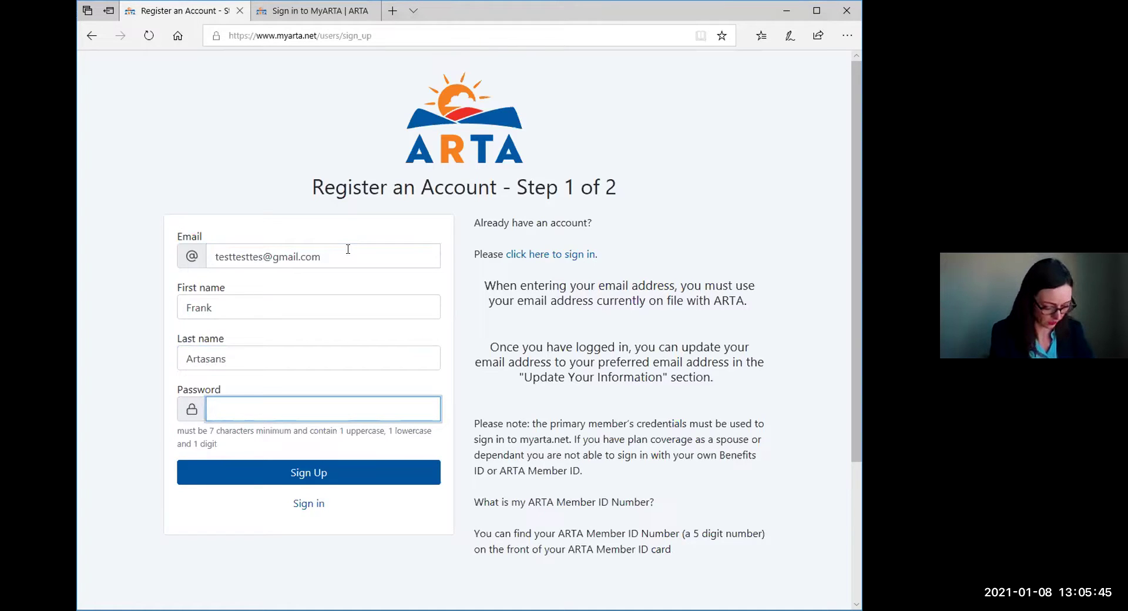
{"action": "type", "text": "*****"}
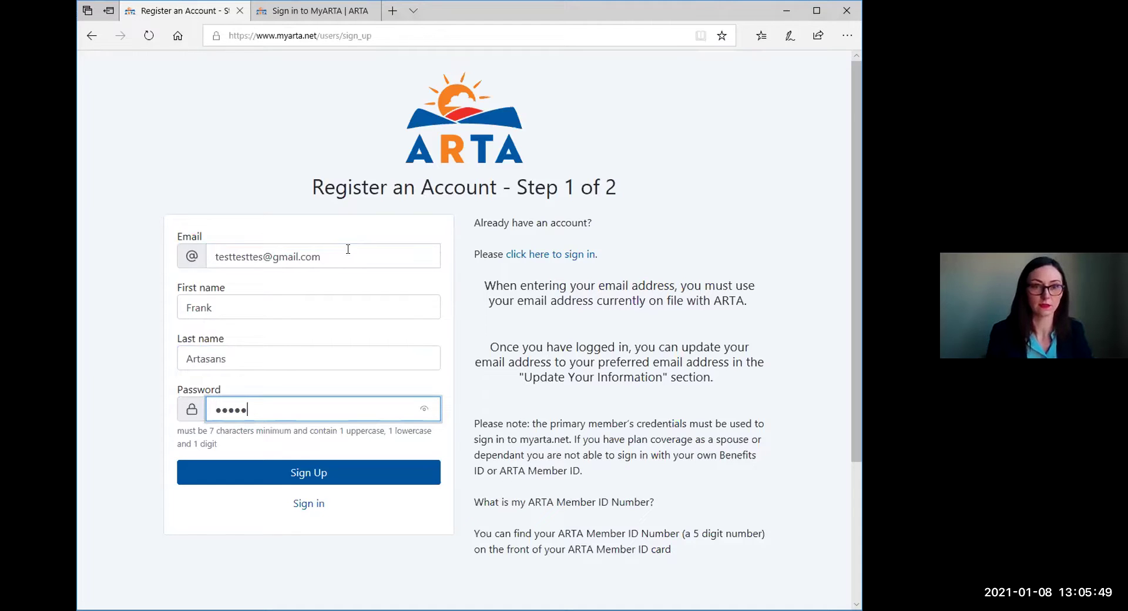
{"action": "type", "text": "***"}
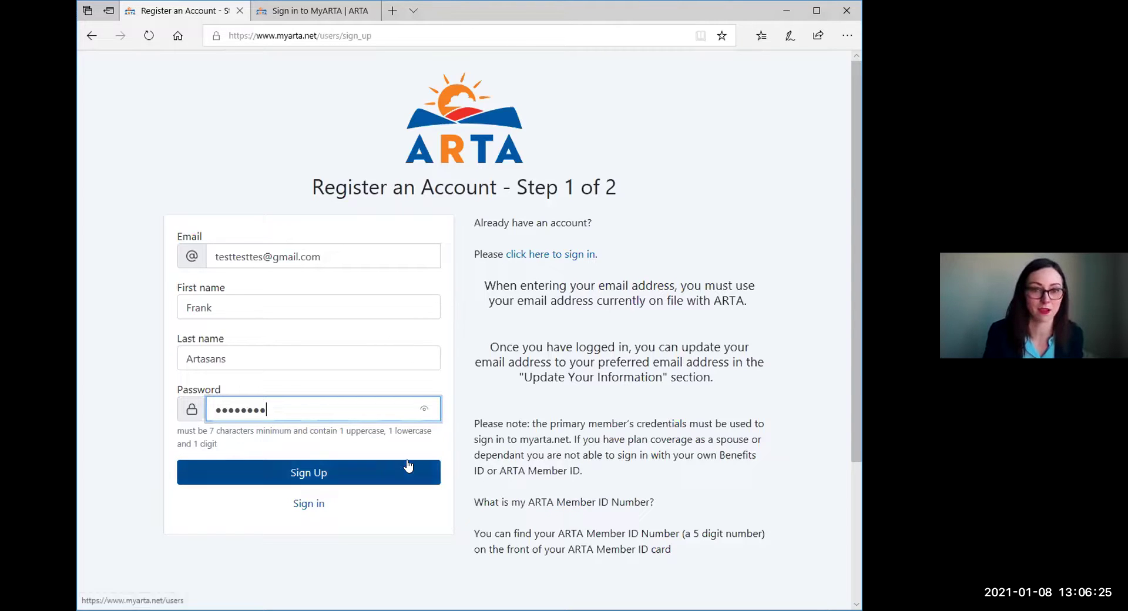
{"action": "left_click", "coordinate": [390, 470]}
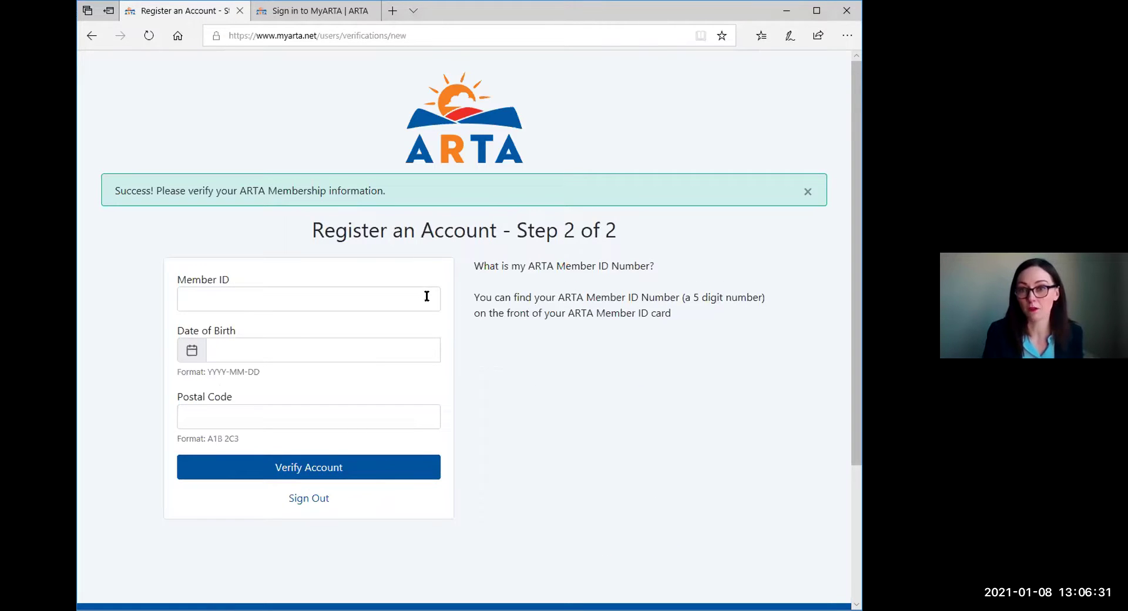
Enter the ARTA member ID and the date of birth for verification.
{"action": "left_click", "coordinate": [408, 299]}
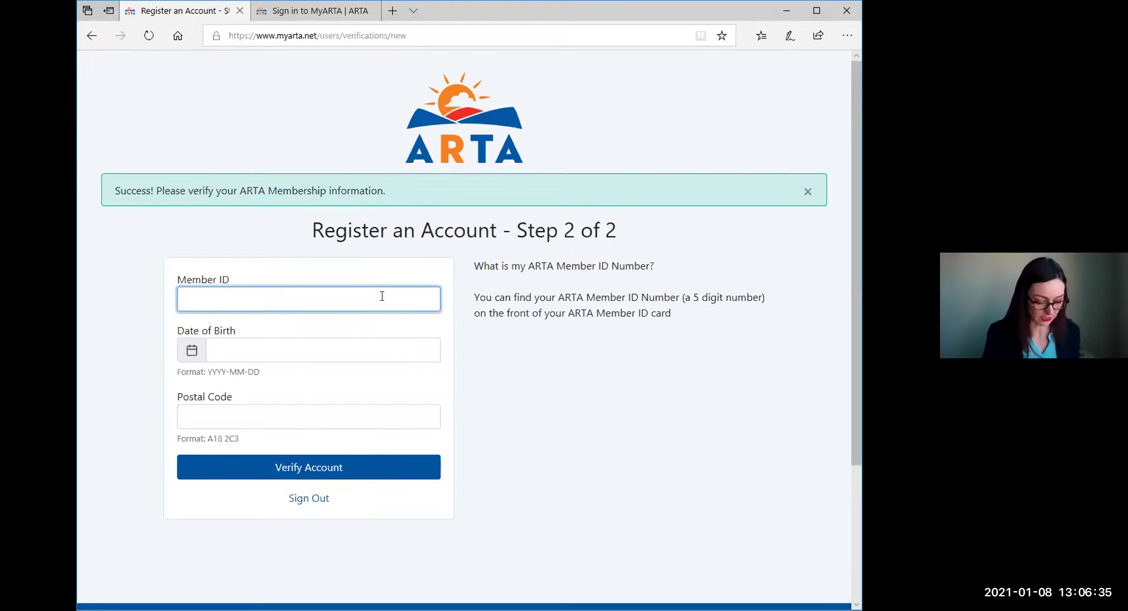
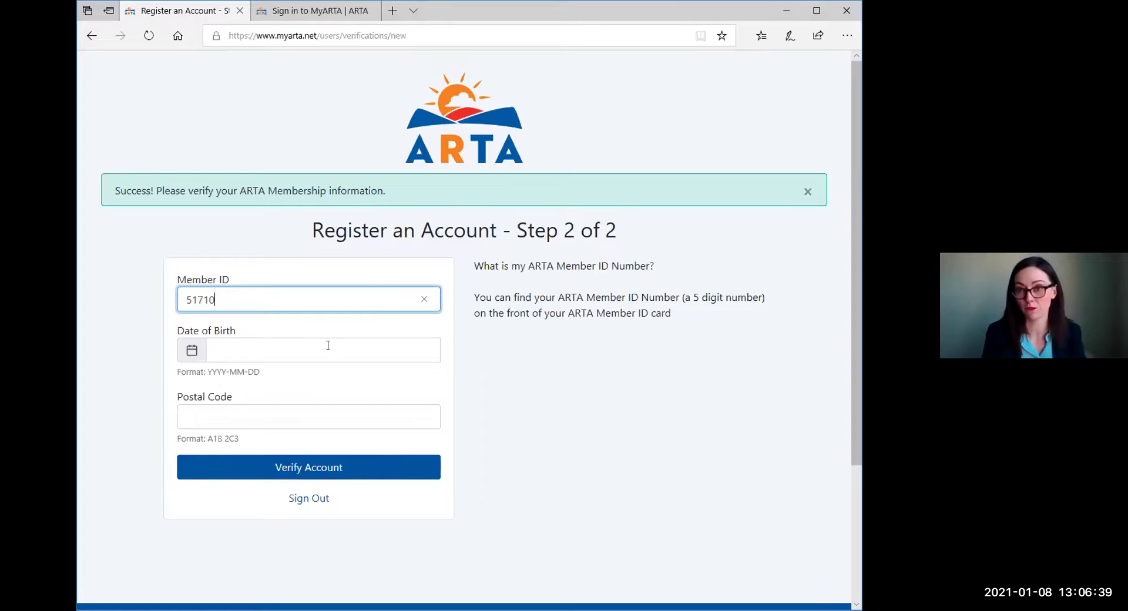
{"action": "left_click", "coordinate": [320, 341]}
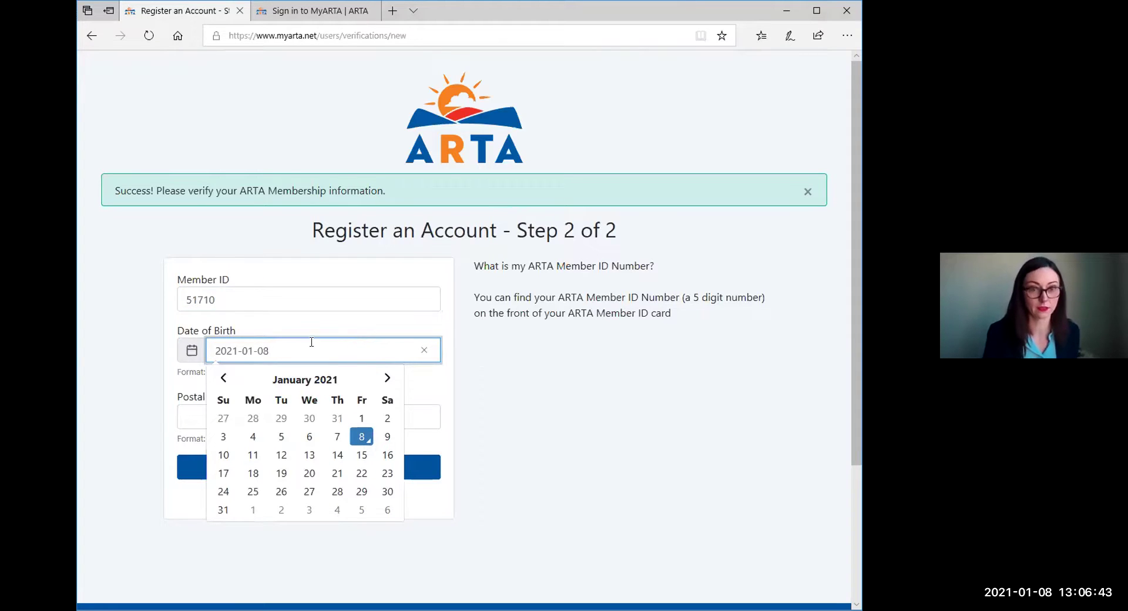
{"action": "left_click_drag", "start_coordinate": [309, 342], "coordinate": [176, 295]}
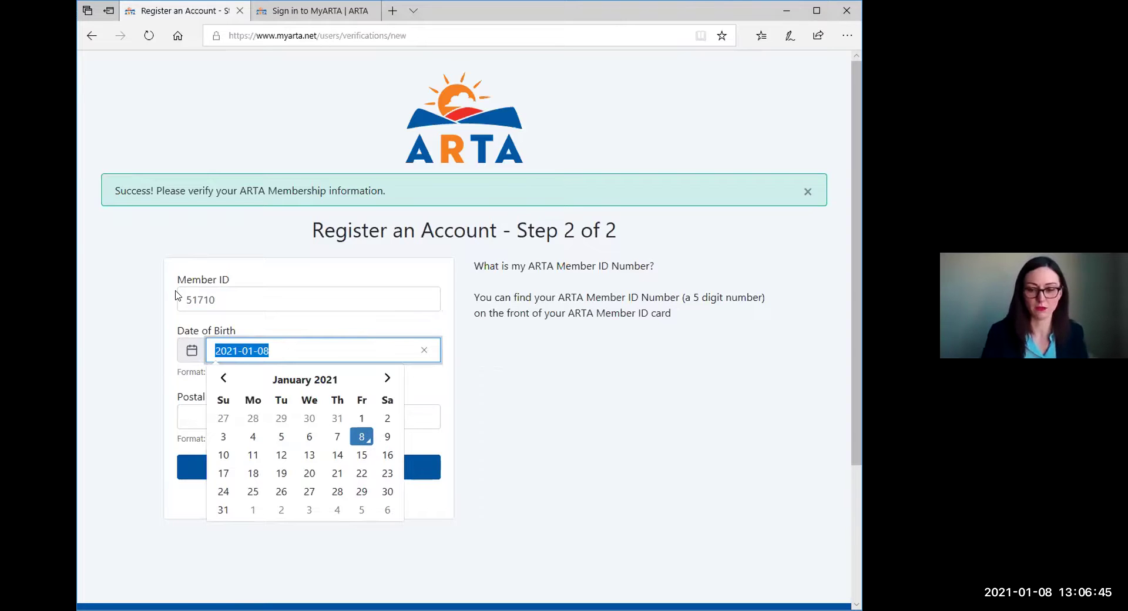
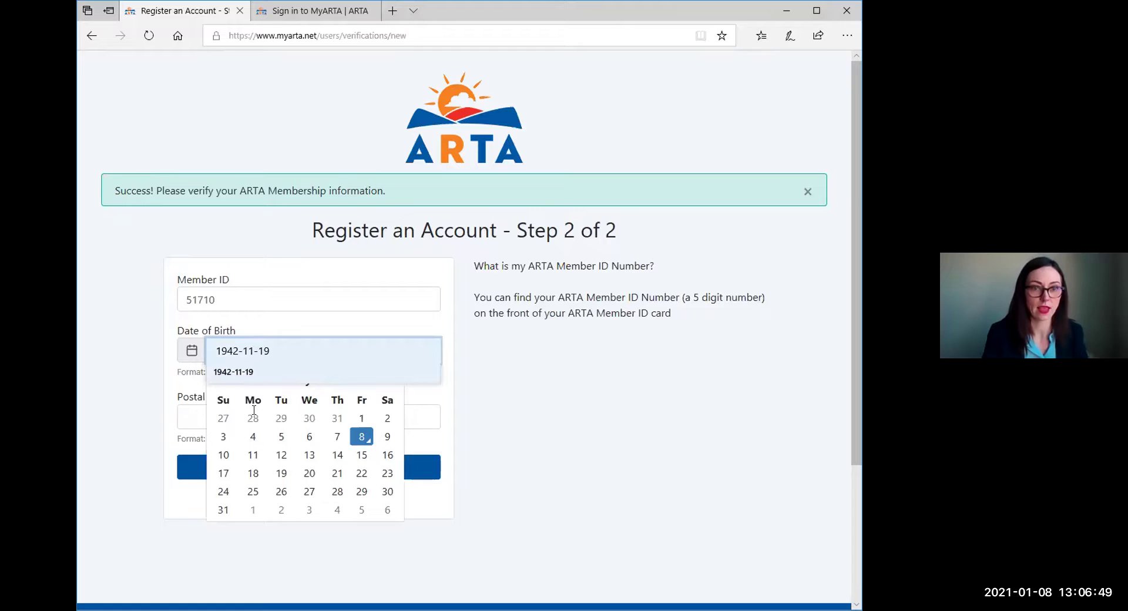
{"action": "key", "text": "Tab"}
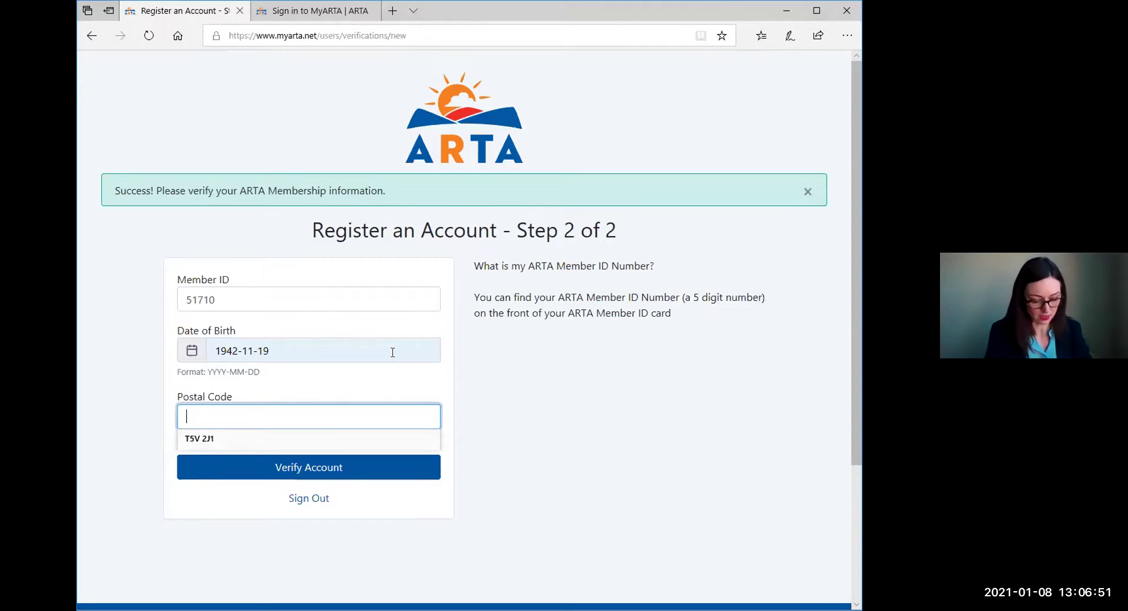
Fill the postal code, submit verification (rejected as already verified), and switch to the sign-in tab.
{"action": "type", "text": "T5"}
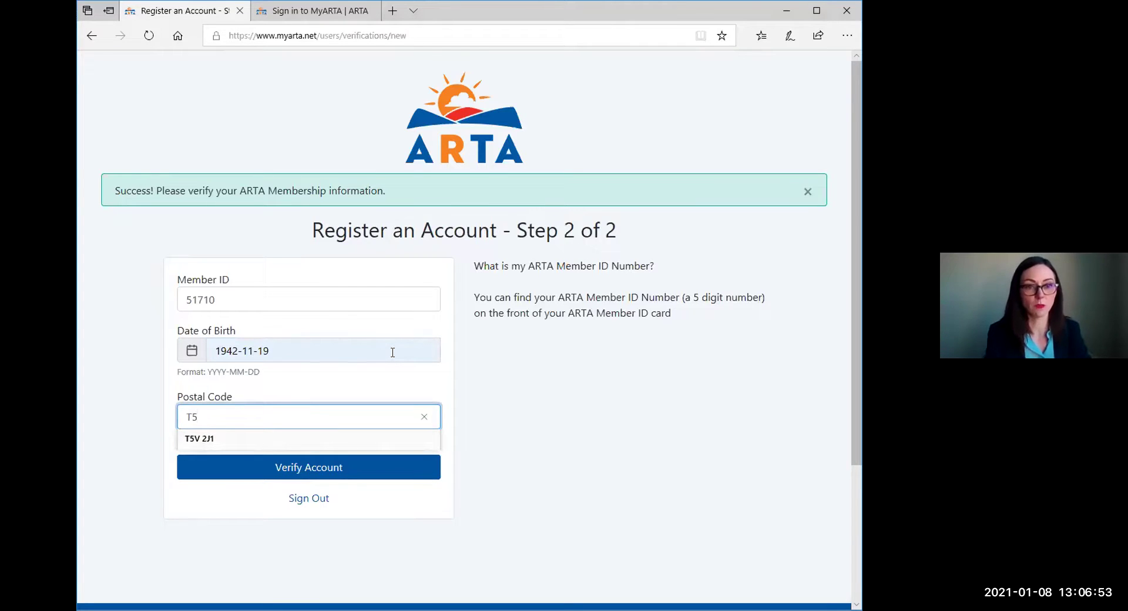
{"action": "key", "text": "Down"}
{"action": "left_click", "coordinate": [408, 438]}
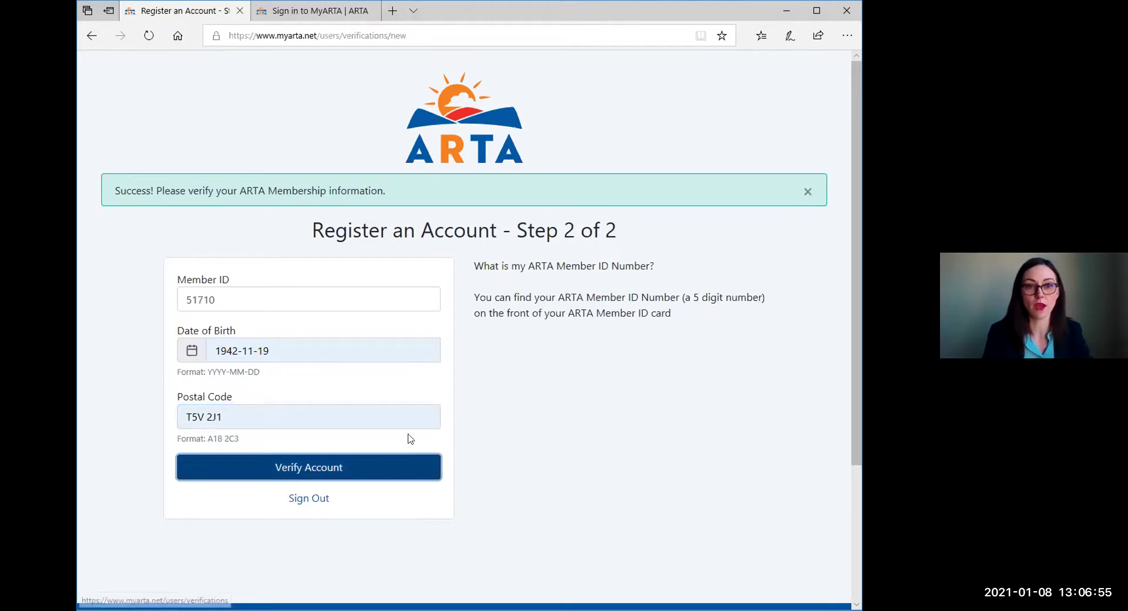
{"action": "left_click", "coordinate": [309, 464]}
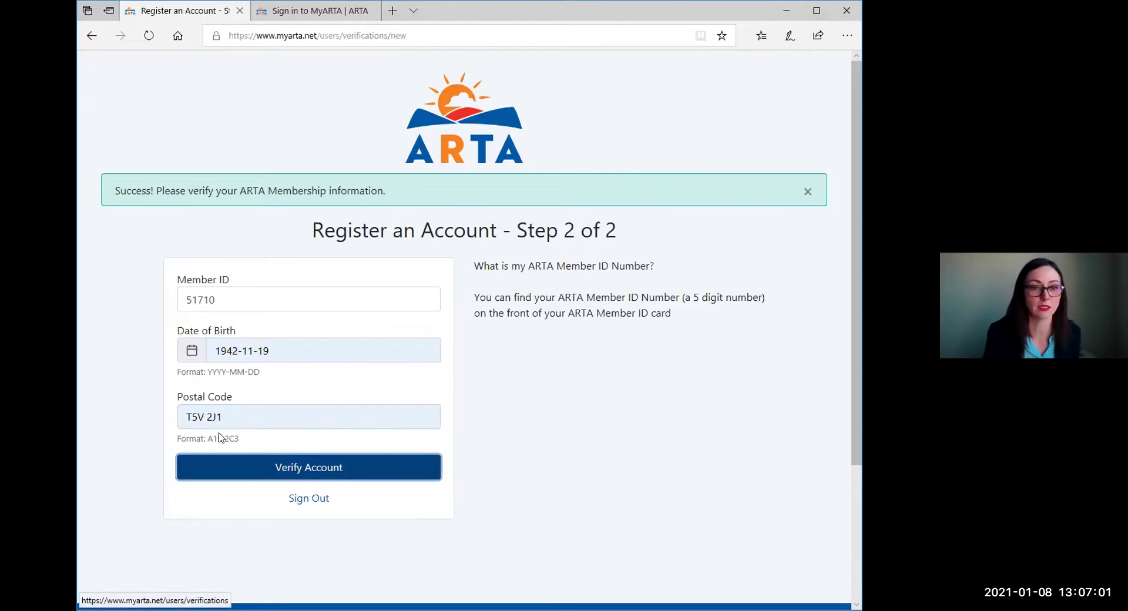
{"action": "left_click", "coordinate": [244, 472]}
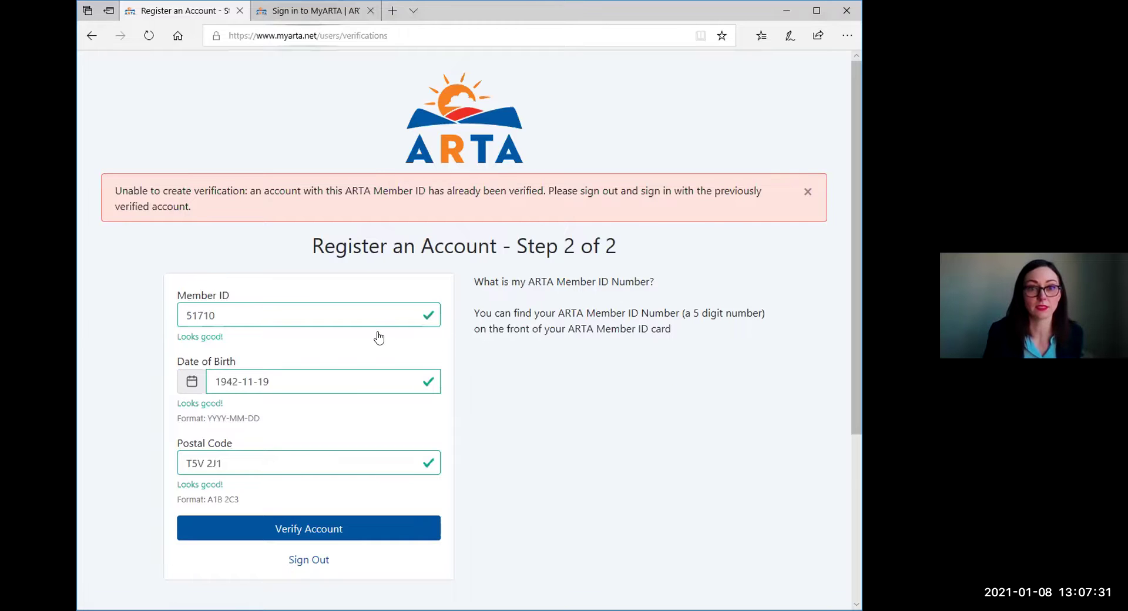
{"action": "key", "text": "ctrl+Tab"}
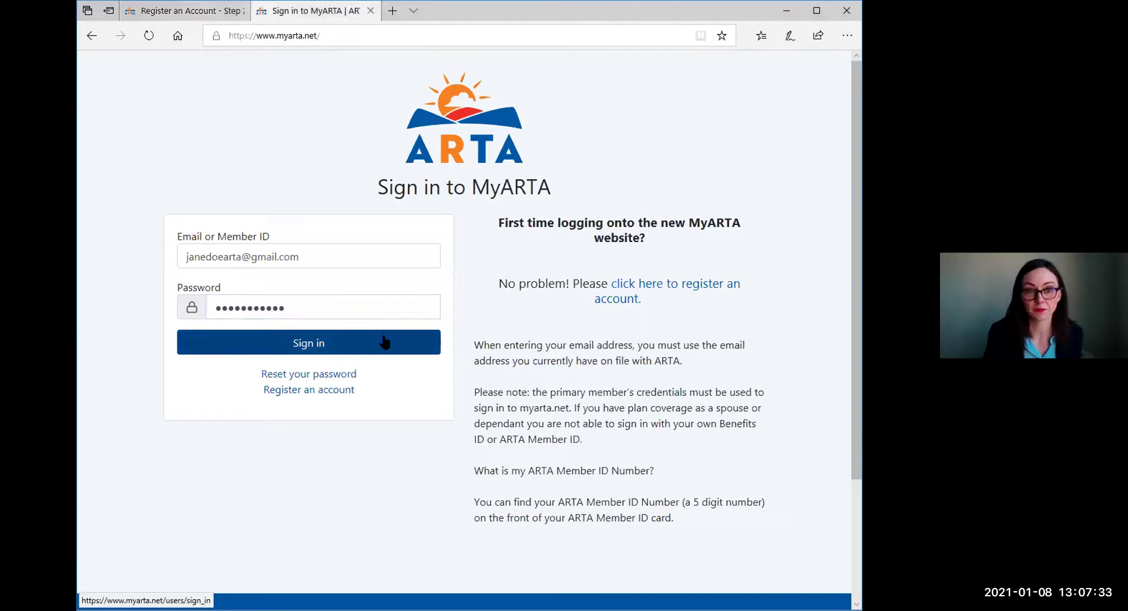
Sign out of the test account and begin filling the sign-in form.
{"action": "left_click", "coordinate": [383, 342]}
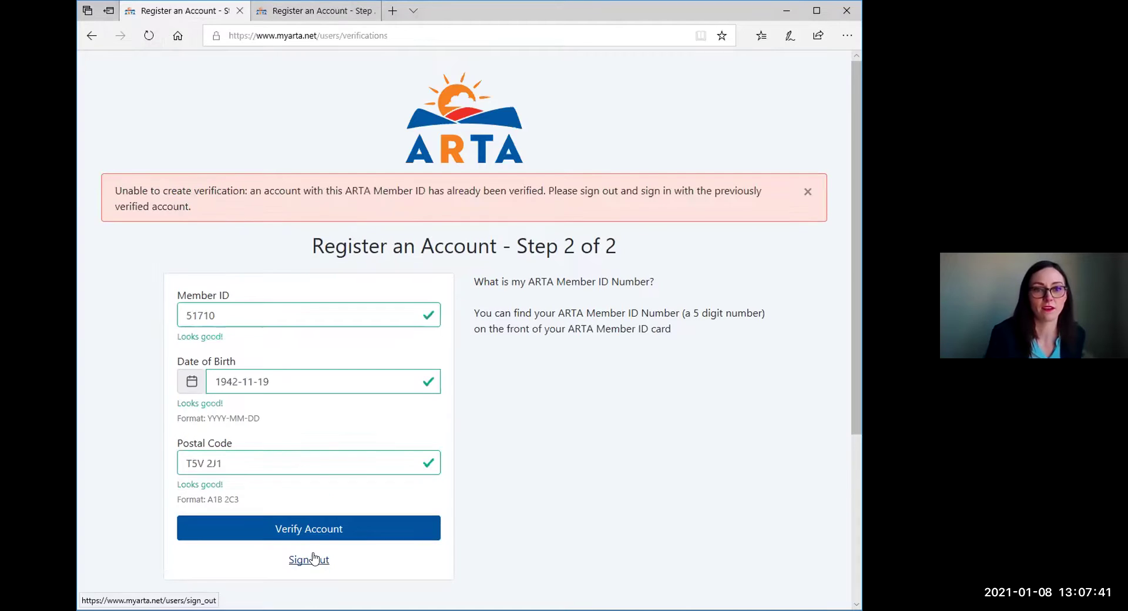
{"action": "left_click", "coordinate": [309, 557]}
{"action": "type", "text": "janed"}
{"action": "left_click", "coordinate": [215, 351]}
{"action": "right_click", "coordinate": [268, 362]}
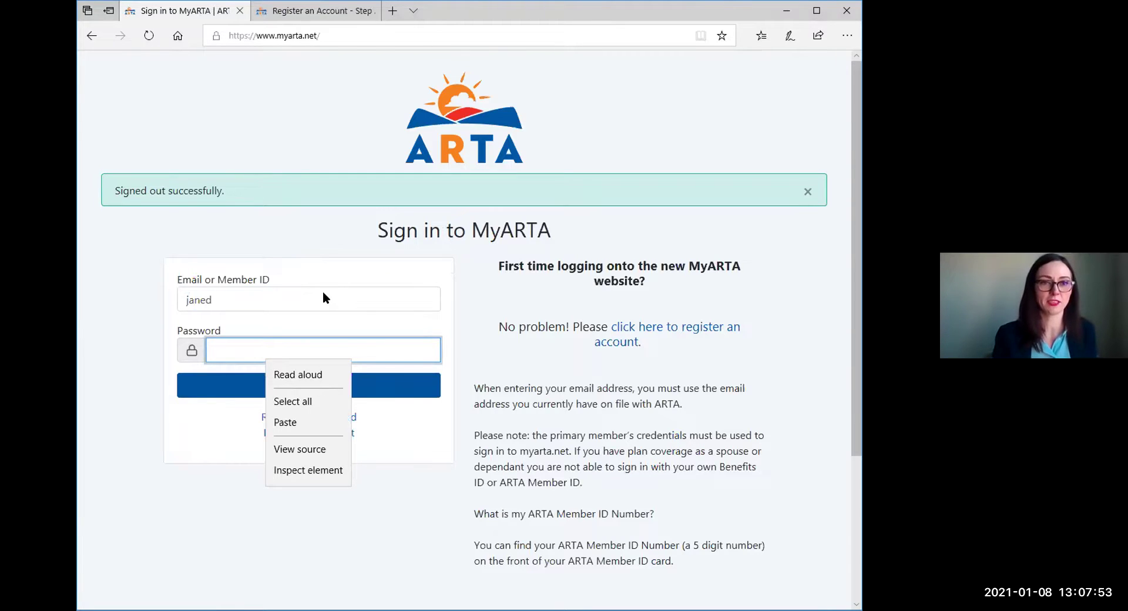
Complete the member's email, enter the password and sign in.
{"action": "left_click", "coordinate": [352, 291]}
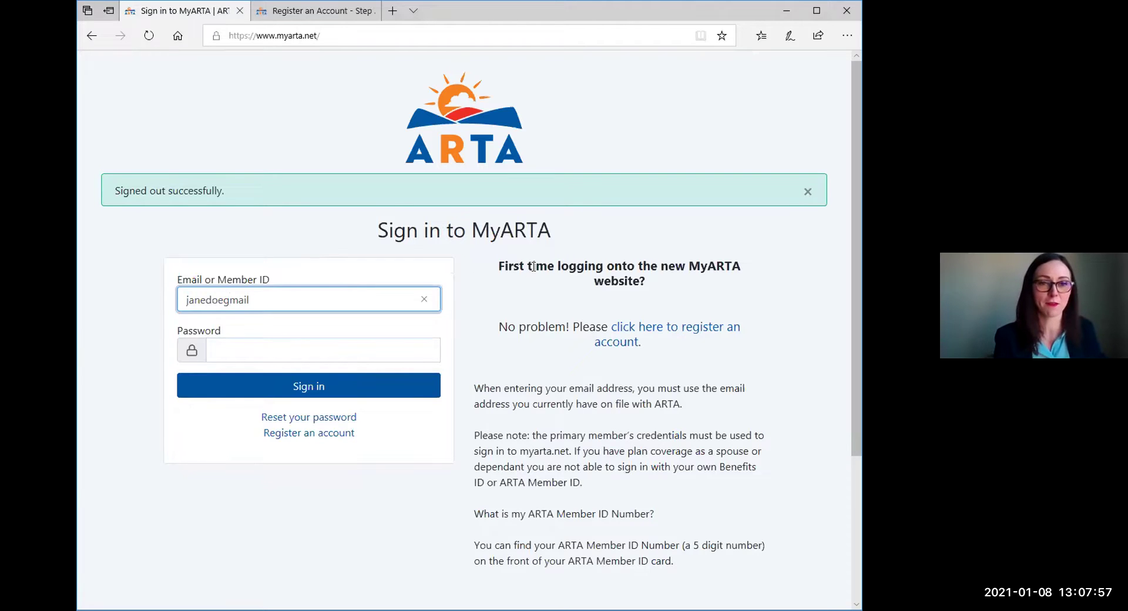
{"action": "key", "text": "Tab"}
{"action": "type", "text": "•••••••••••"}
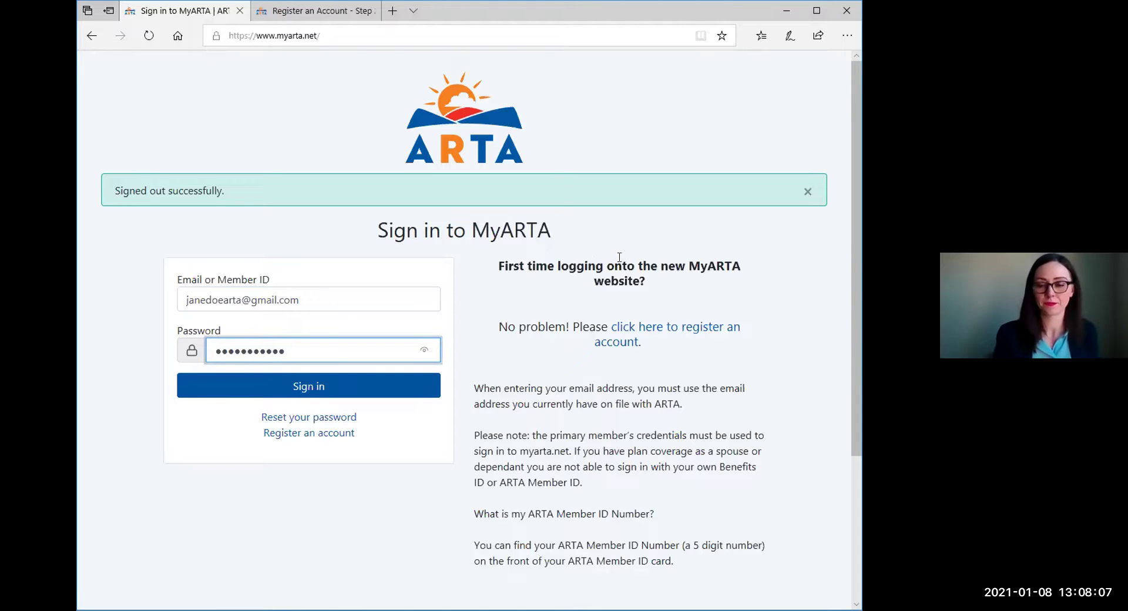
{"action": "left_click", "coordinate": [240, 389]}
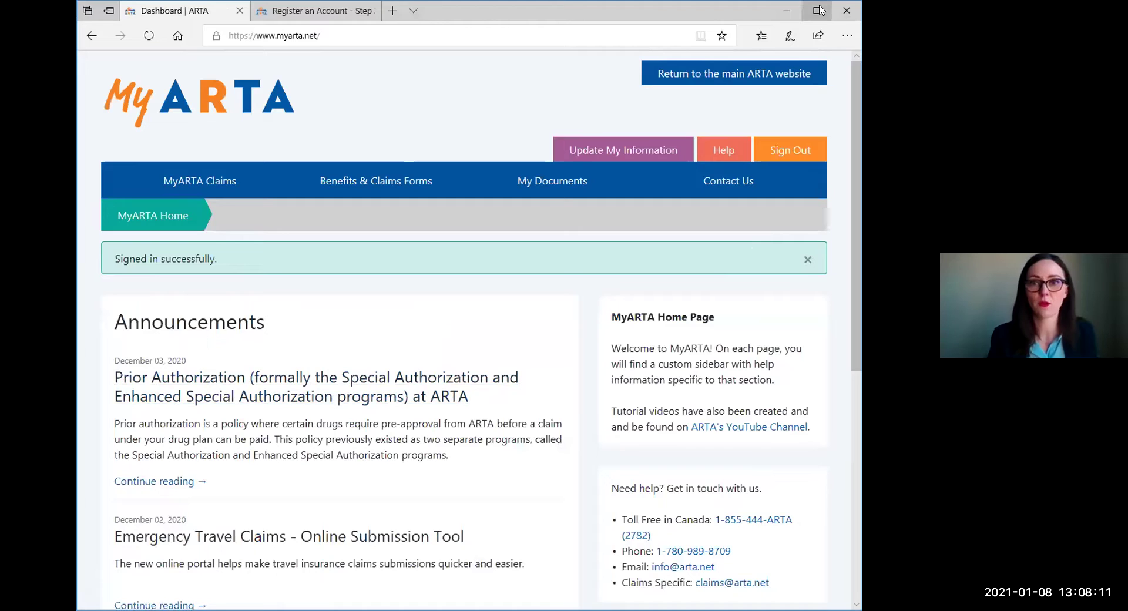
Maximize the browser window and go to the Benefits & Claims Forms page.
{"action": "left_click", "coordinate": [819, 10]}
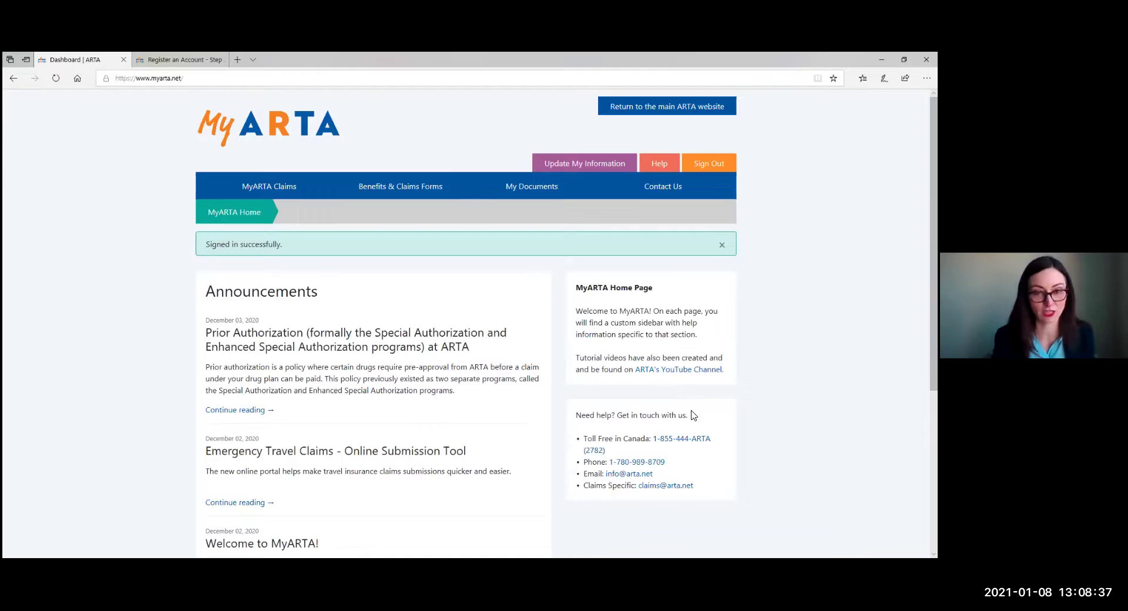
{"action": "left_click", "coordinate": [382, 188]}
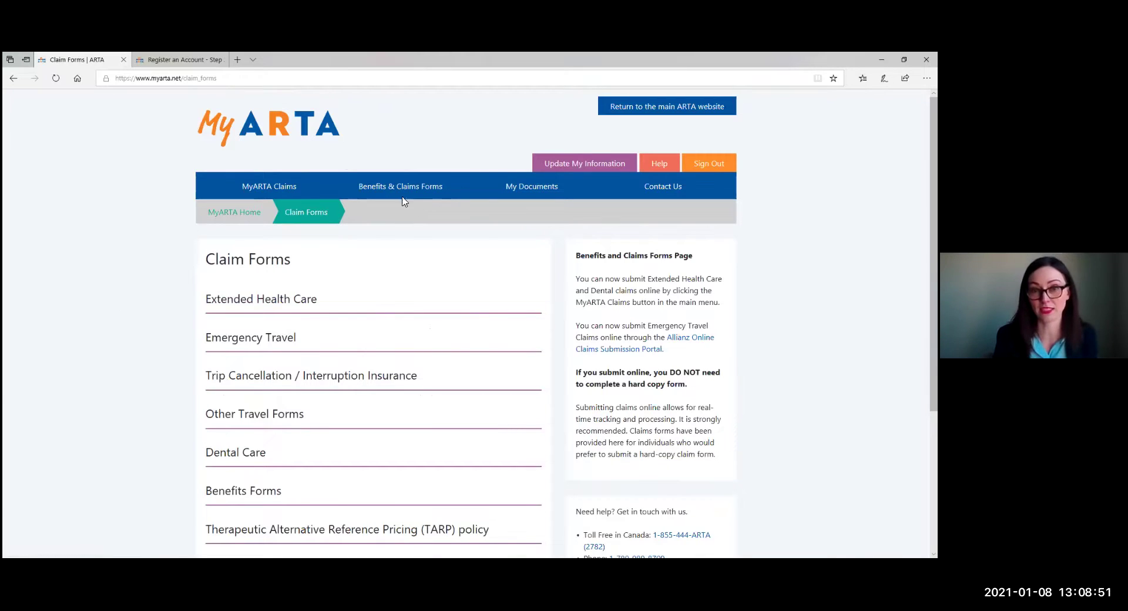
Look through the Update My Information page, then go to the Help page.
{"action": "left_click", "coordinate": [596, 166]}
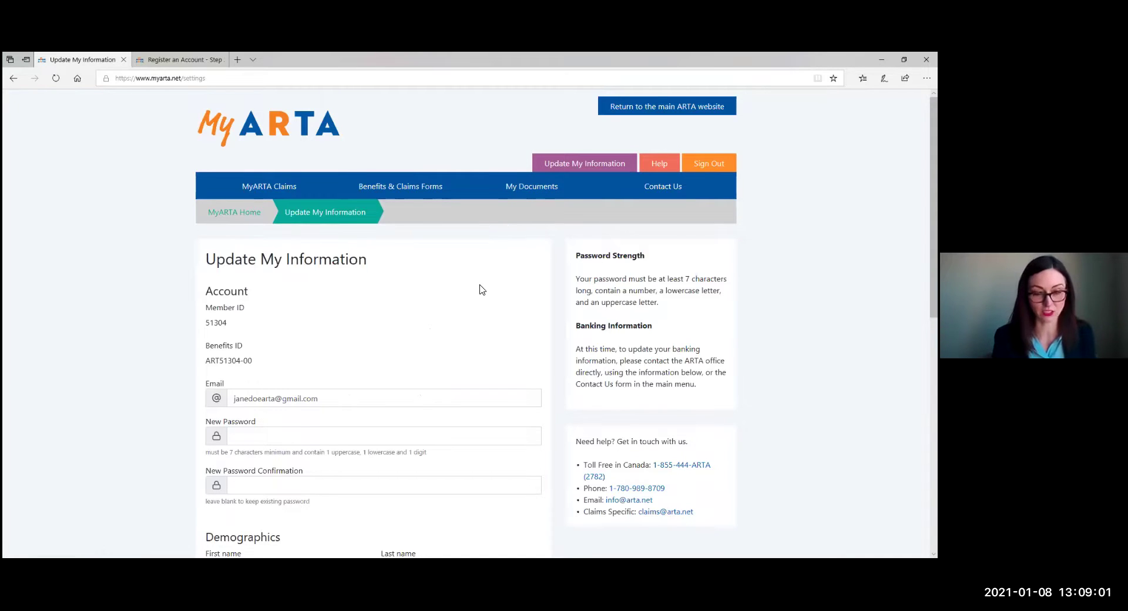
{"action": "scroll", "coordinate": [482, 293], "scroll_direction": "down", "scroll_amount": 4}
{"action": "scroll", "coordinate": [482, 301], "scroll_direction": "down", "scroll_amount": 1}
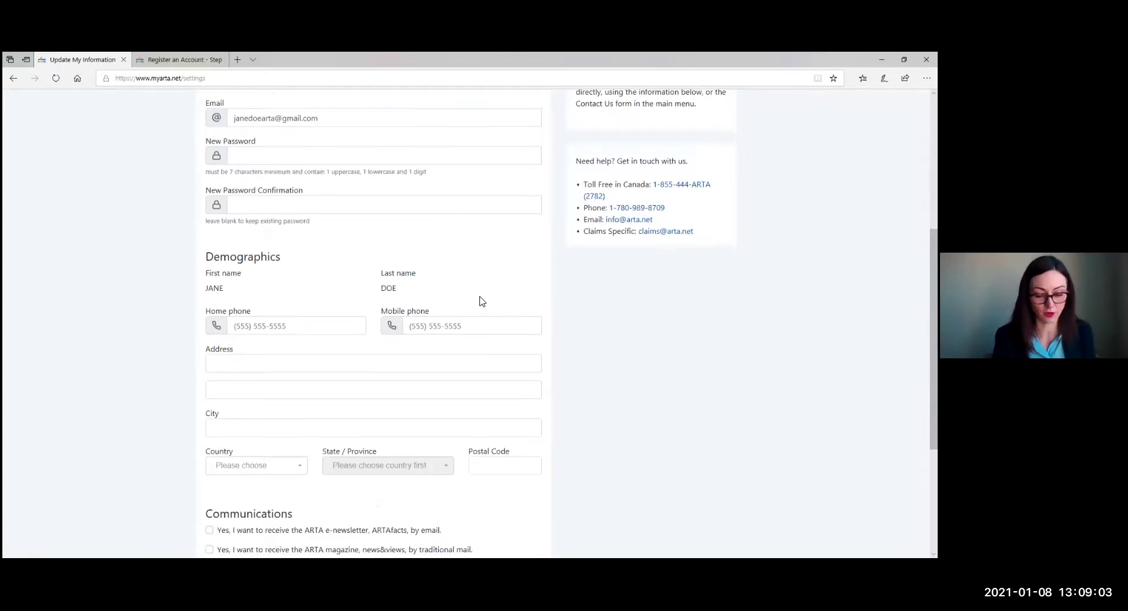
{"action": "scroll", "coordinate": [452, 240], "scroll_direction": "up", "scroll_amount": 1}
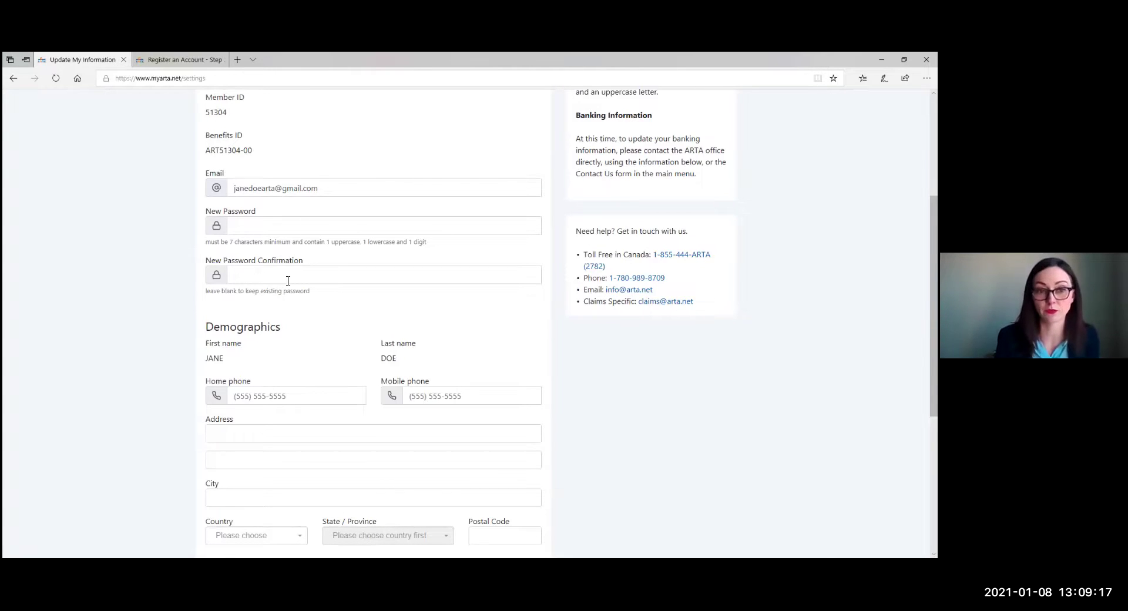
{"action": "scroll", "coordinate": [288, 280], "scroll_direction": "down", "scroll_amount": 4}
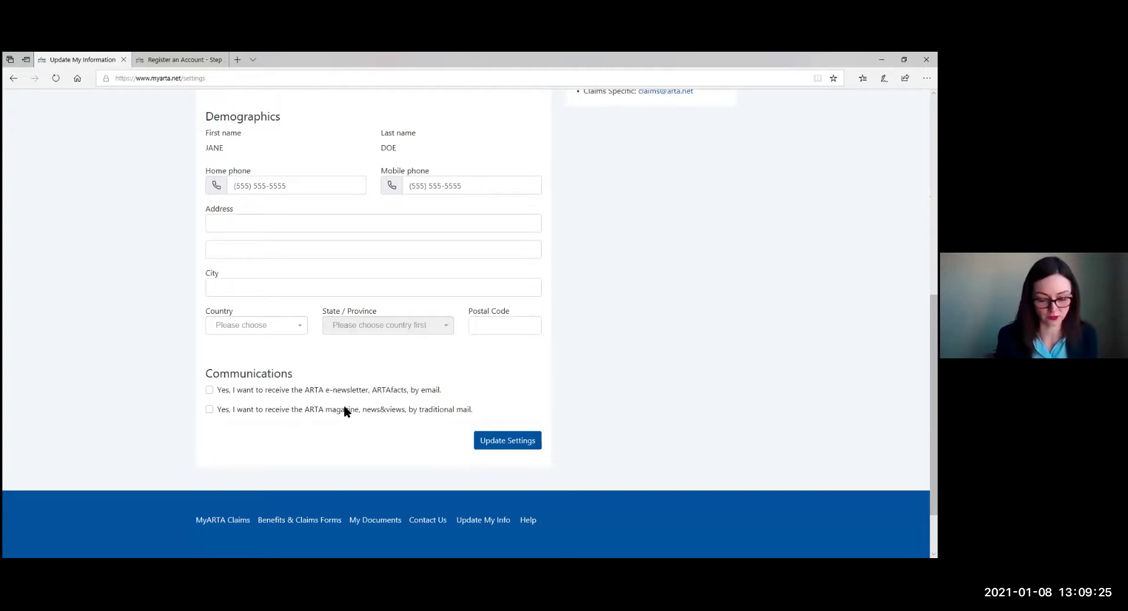
{"action": "scroll", "coordinate": [365, 398], "scroll_direction": "up", "scroll_amount": 8}
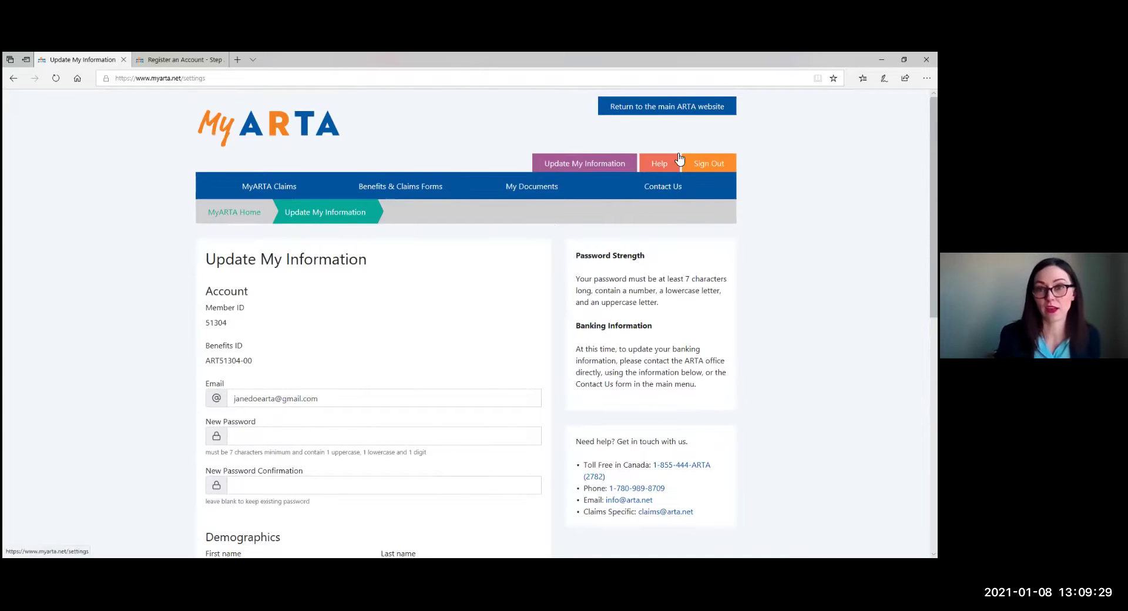
{"action": "left_click", "coordinate": [669, 167]}
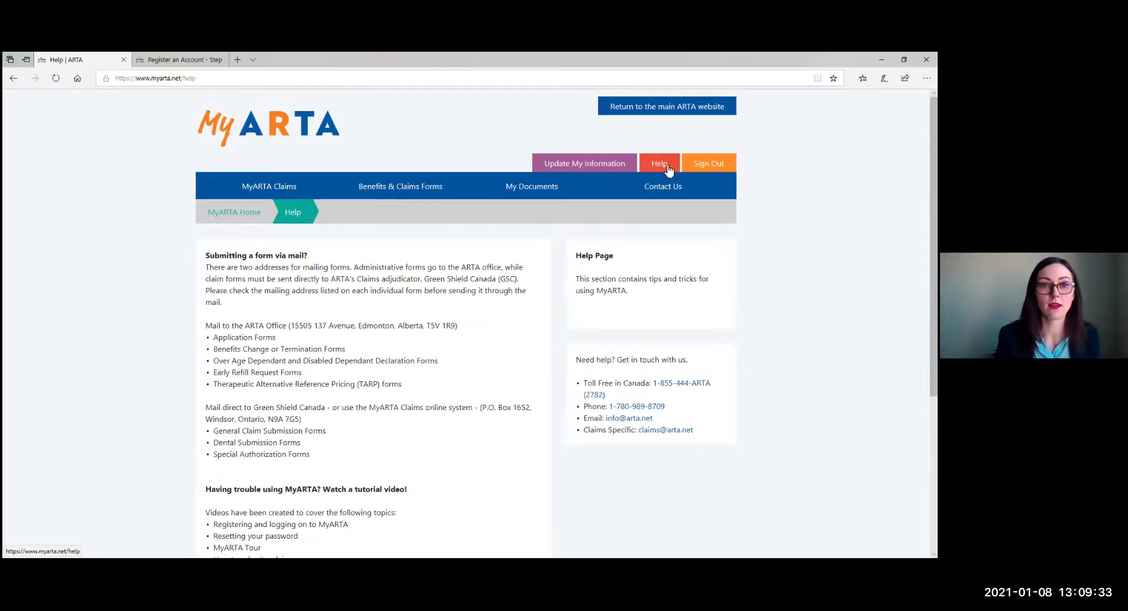
{"action": "scroll", "coordinate": [395, 323], "scroll_direction": "down", "scroll_amount": 1}
{"action": "scroll", "coordinate": [397, 325], "scroll_direction": "down", "scroll_amount": 2}
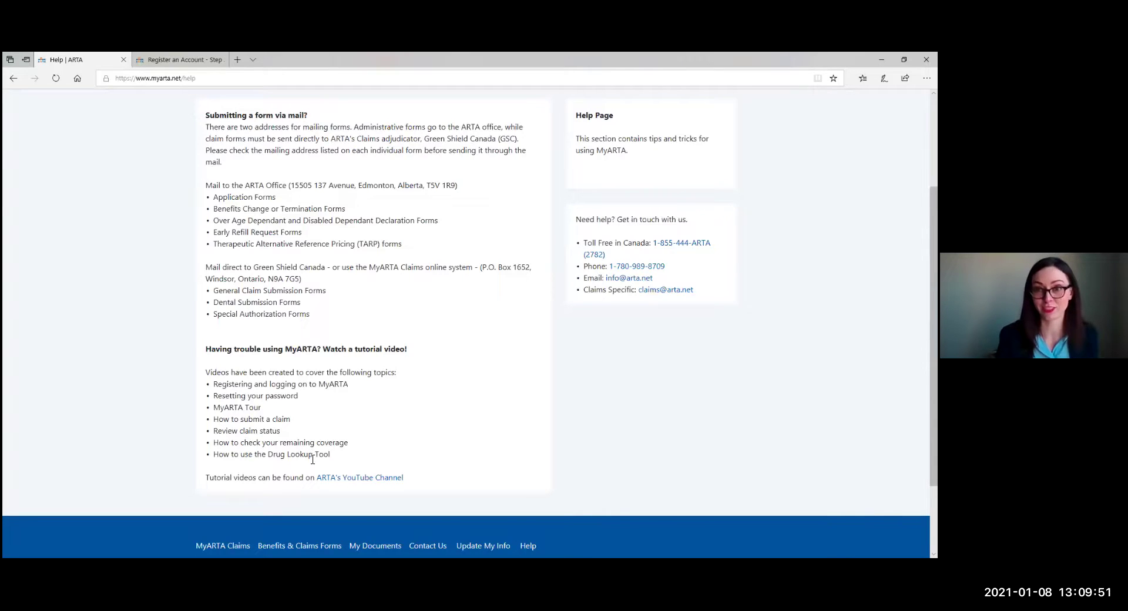
{"action": "scroll", "coordinate": [304, 446], "scroll_direction": "up", "scroll_amount": 3}
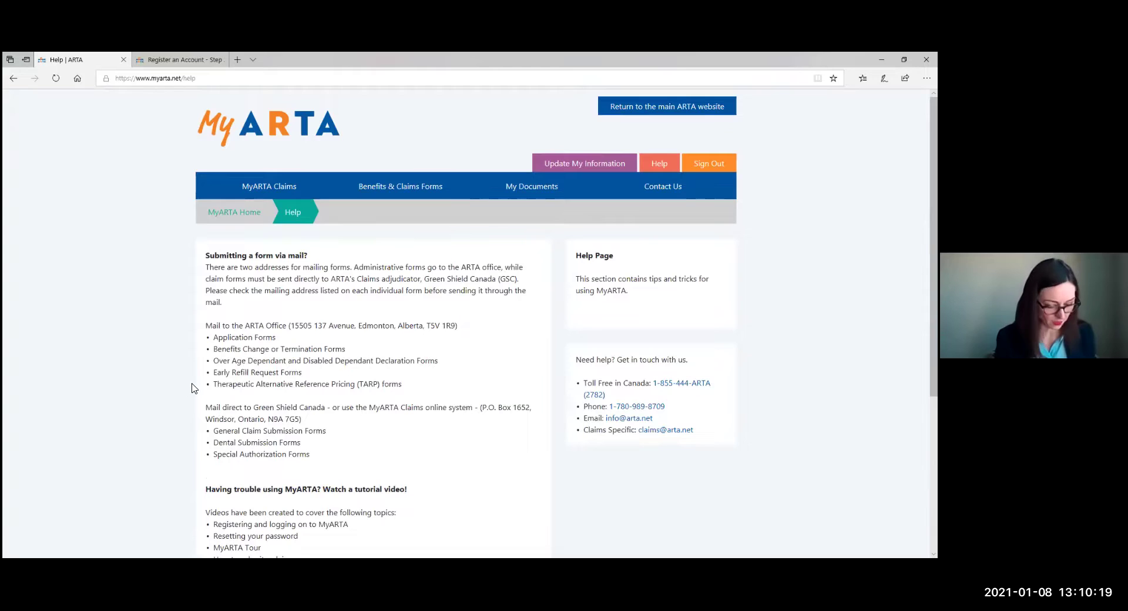
Go to the MyARTA Claims page from the main navigation bar.
{"action": "left_click", "coordinate": [261, 188]}
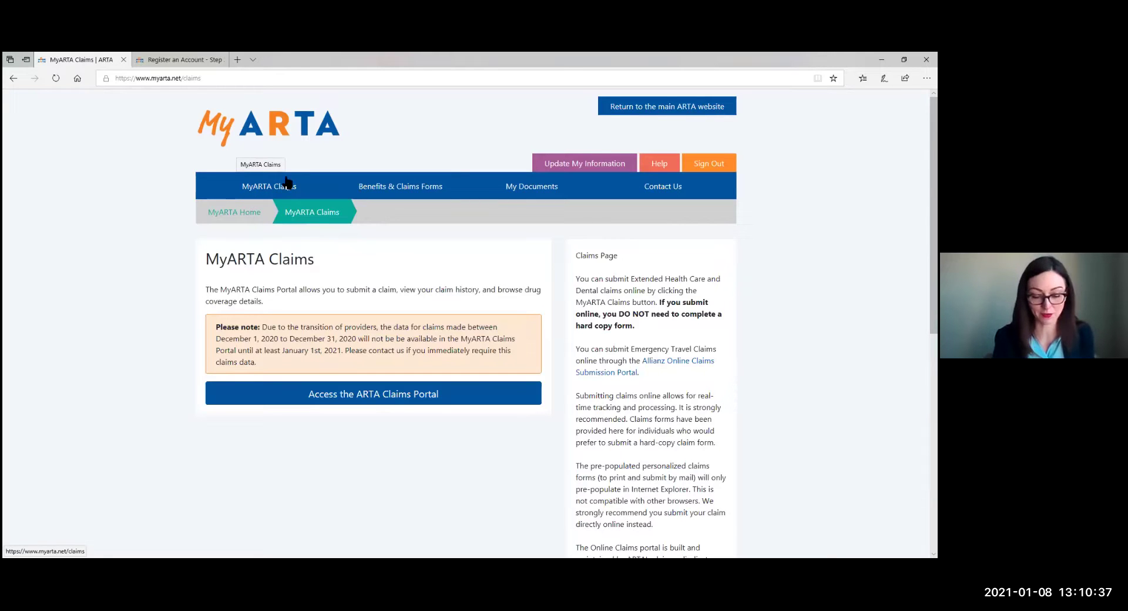
On Claim Forms, expand Benefits Forms and Trip Cancellation / Interruption Insurance to reveal the Allianz links.
{"action": "left_click", "coordinate": [427, 188]}
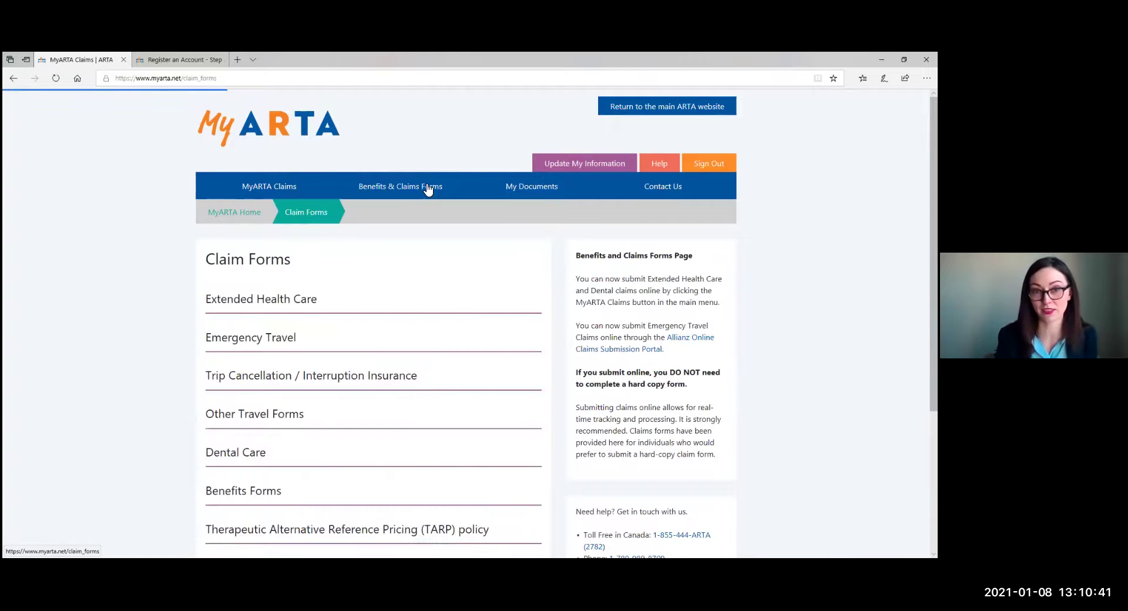
{"action": "scroll", "coordinate": [427, 190], "scroll_direction": "down", "scroll_amount": 2}
{"action": "scroll", "coordinate": [427, 189], "scroll_direction": "down", "scroll_amount": 1}
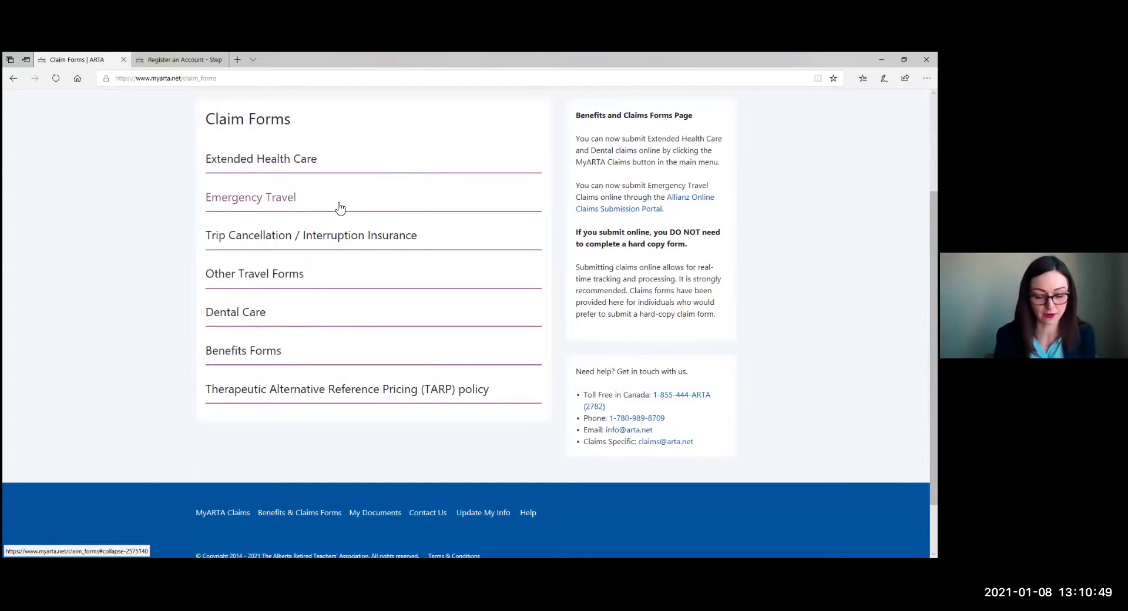
{"action": "left_click", "coordinate": [264, 353]}
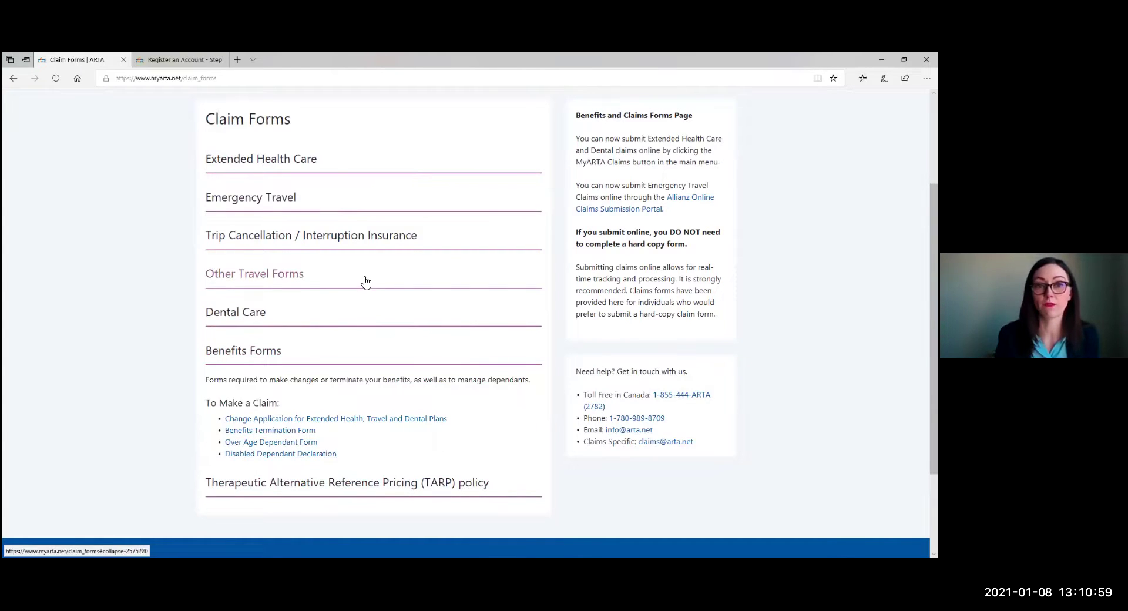
{"action": "left_click", "coordinate": [365, 237]}
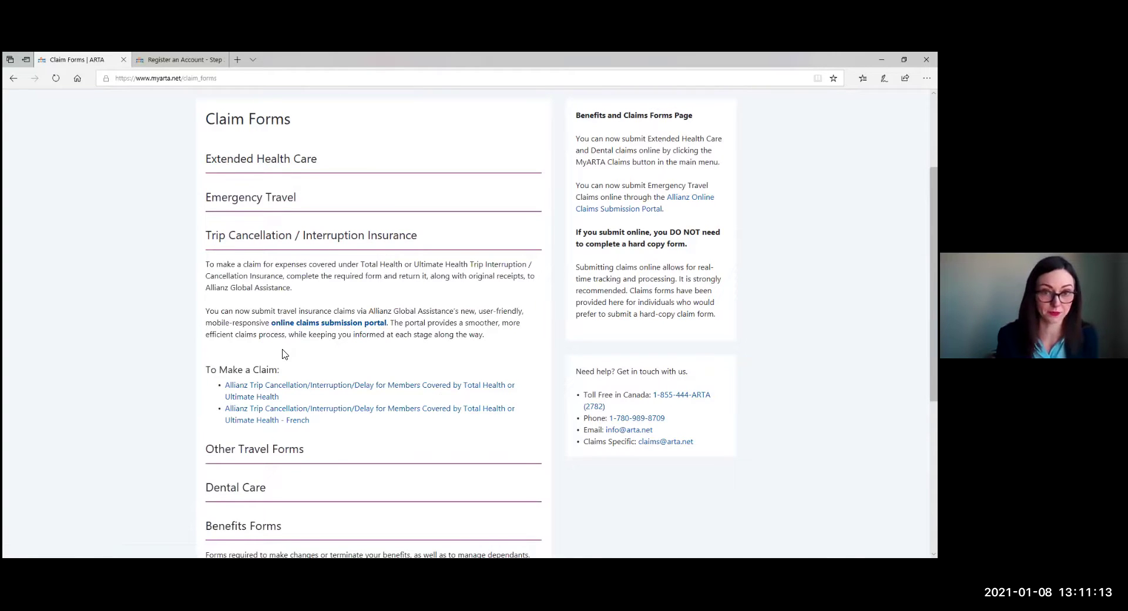
{"action": "scroll", "coordinate": [432, 237], "scroll_direction": "up", "scroll_amount": 3}
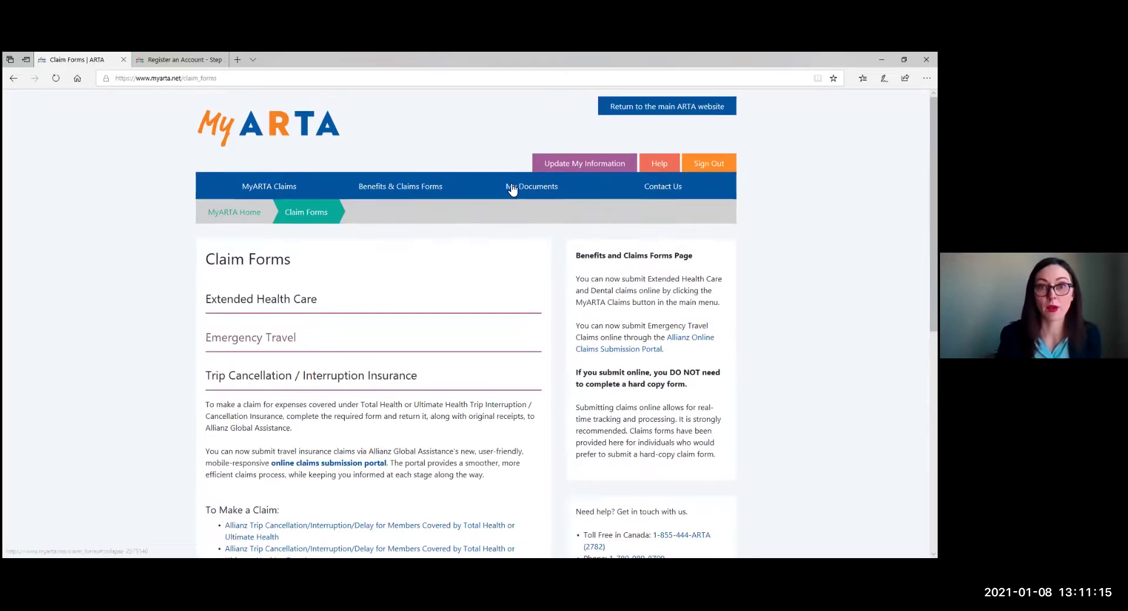
Visit My Documents, then bring up the prefilled Contact Us form.
{"action": "left_click", "coordinate": [511, 188]}
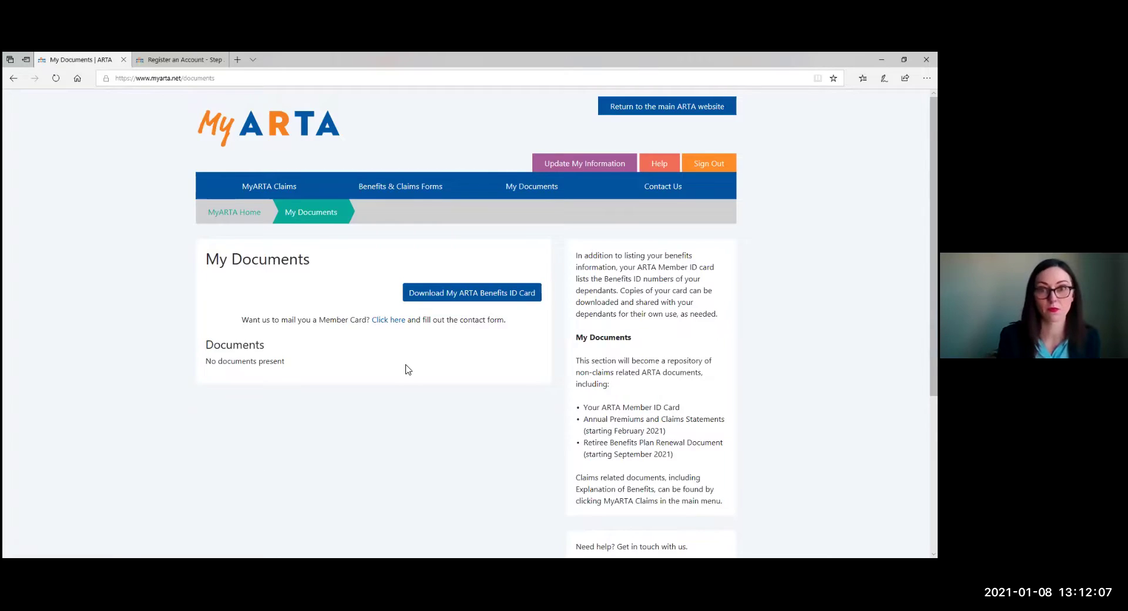
{"action": "scroll", "coordinate": [437, 325], "scroll_direction": "down", "scroll_amount": 1}
{"action": "left_click", "coordinate": [671, 126]}
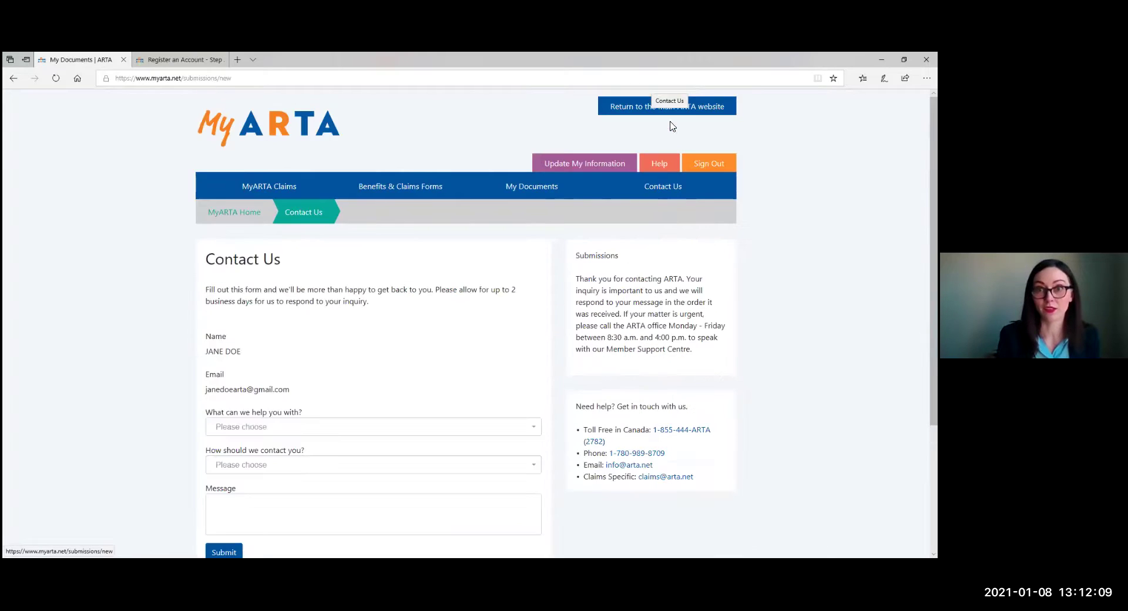
Set the Contact Us topic to Feedback - general and contact method to Phone.
{"action": "scroll", "coordinate": [587, 253], "scroll_direction": "down", "scroll_amount": 1}
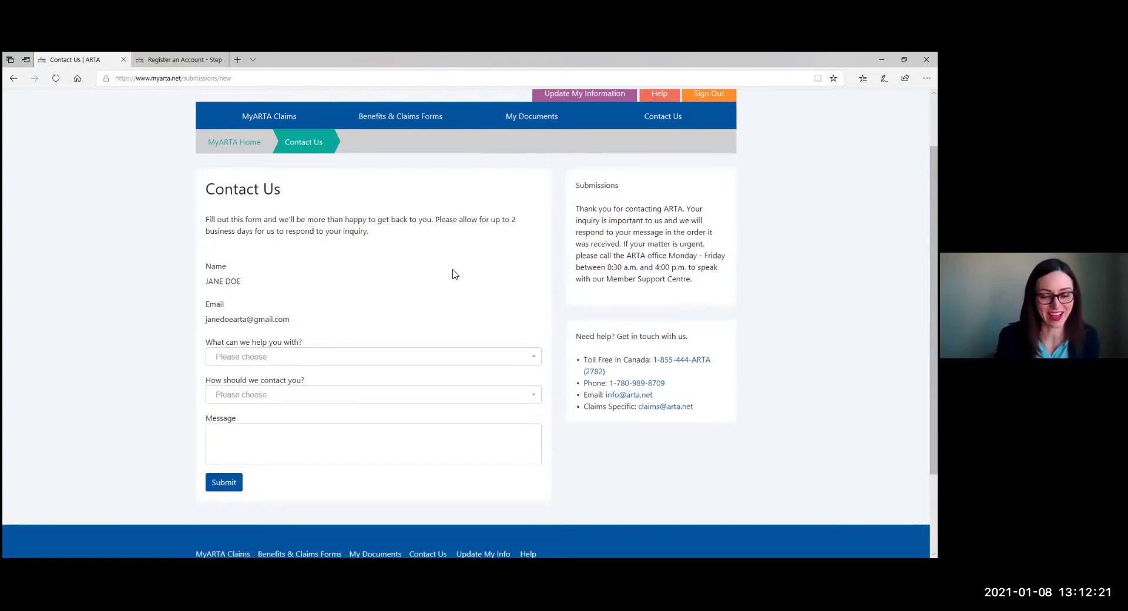
{"action": "left_click", "coordinate": [335, 359]}
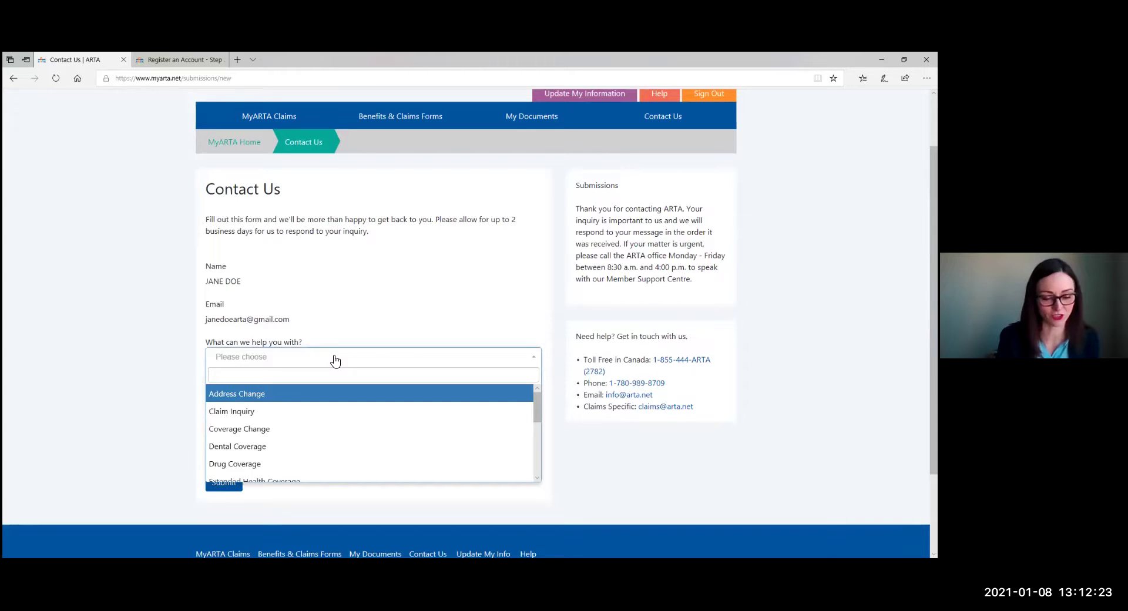
{"action": "scroll", "coordinate": [336, 362], "scroll_direction": "down", "scroll_amount": 3}
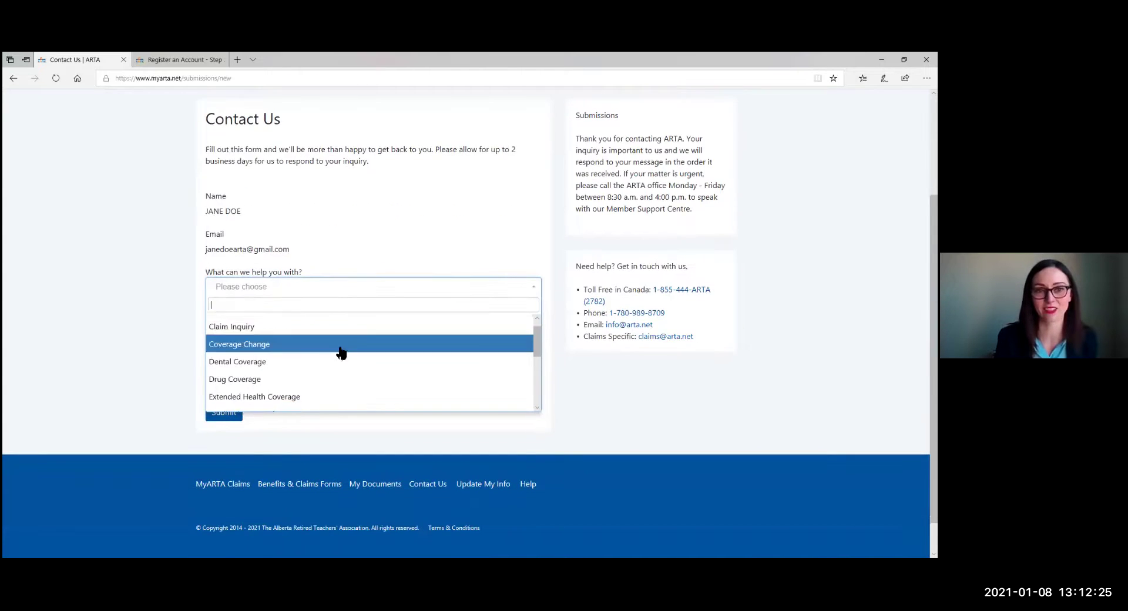
{"action": "left_click", "coordinate": [337, 385]}
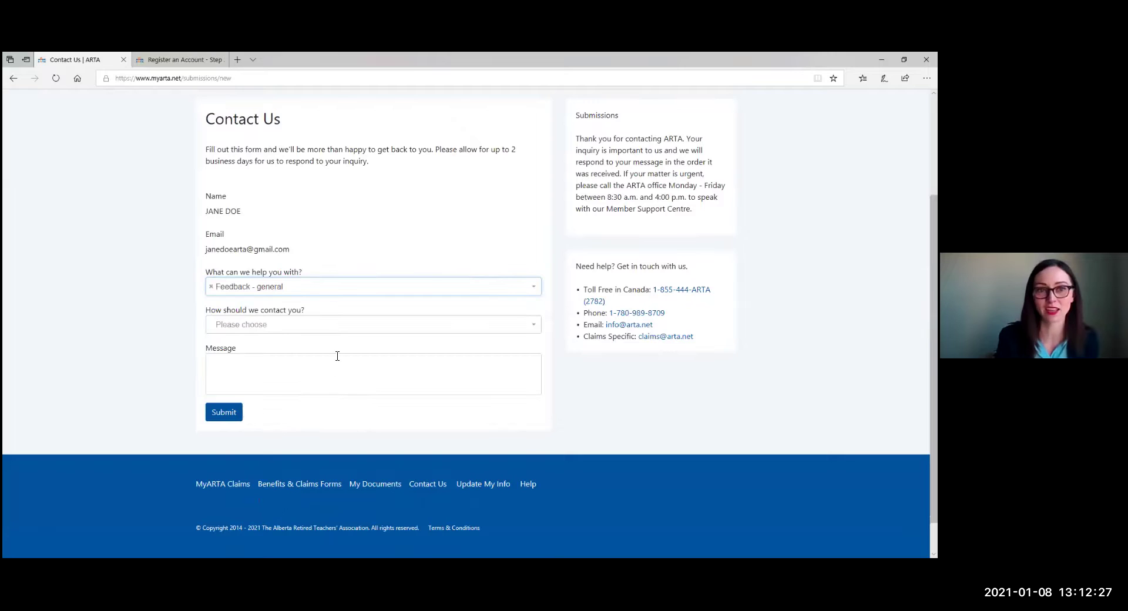
{"action": "left_click", "coordinate": [345, 330]}
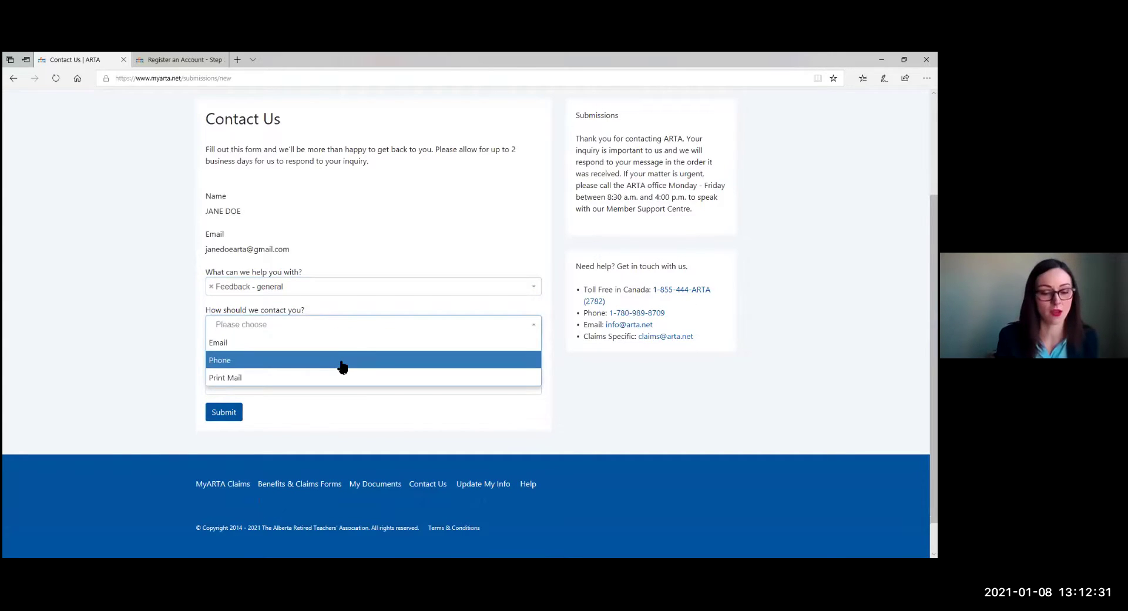
{"action": "left_click", "coordinate": [341, 363]}
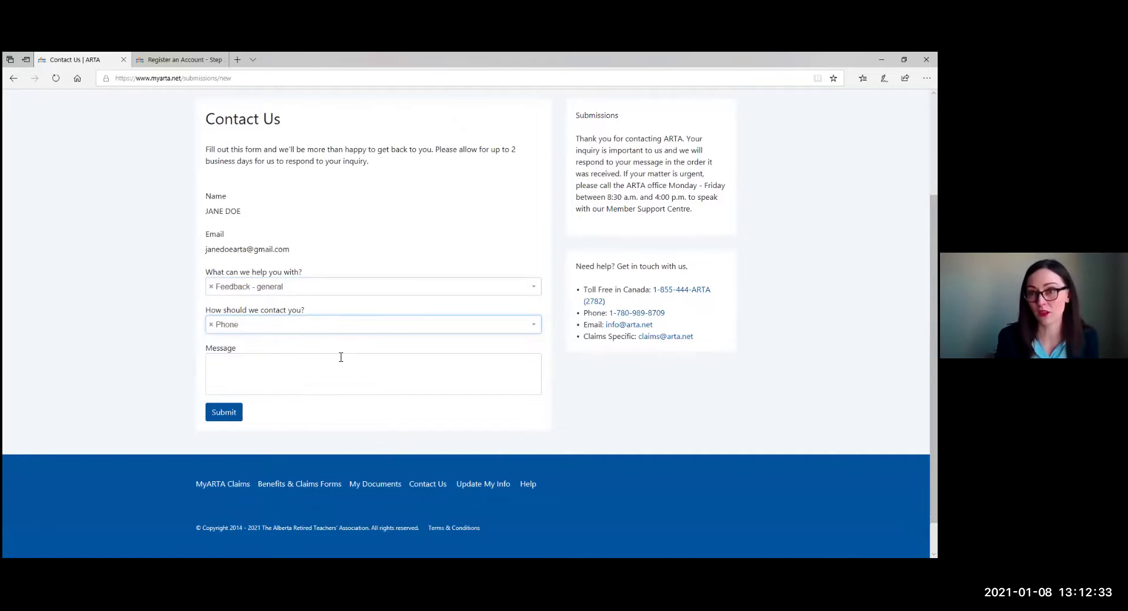
{"action": "left_click", "coordinate": [333, 372]}
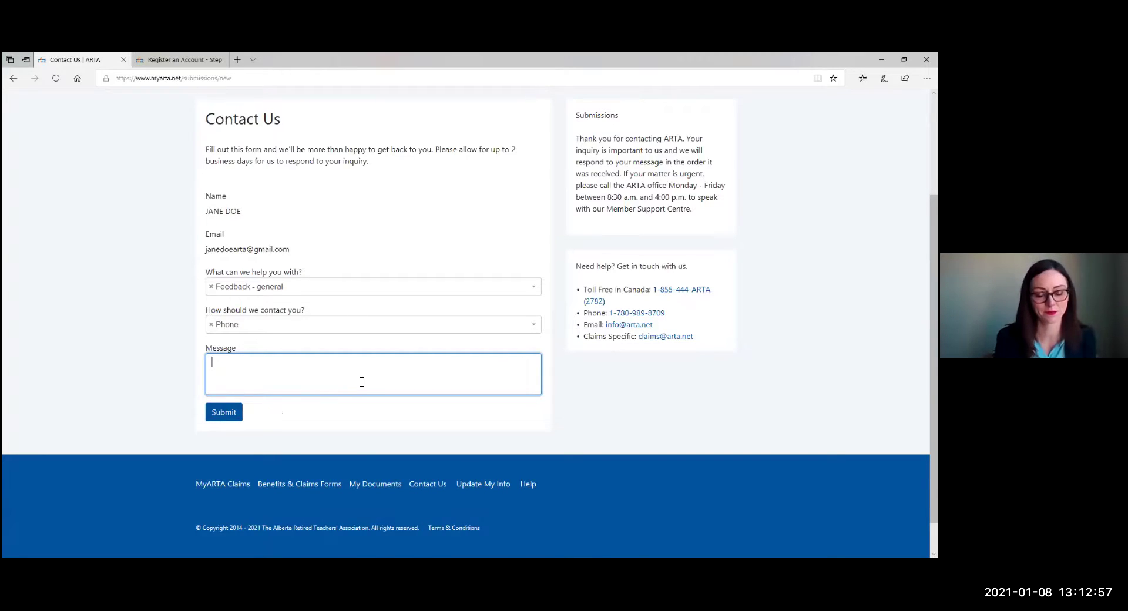
{"action": "scroll", "coordinate": [333, 496], "scroll_direction": "down", "scroll_amount": 1}
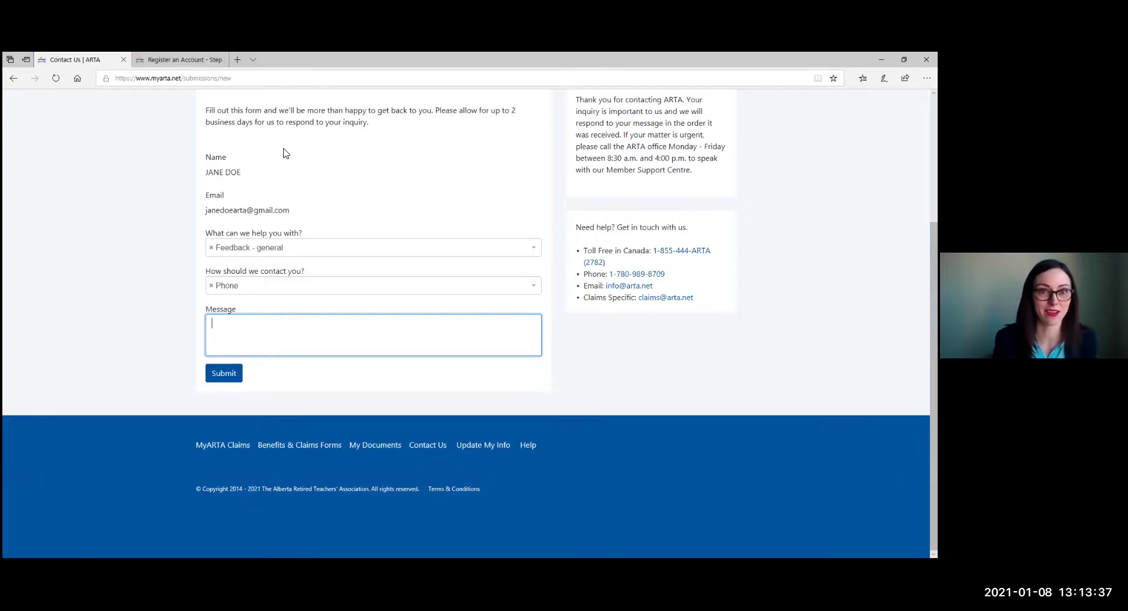
{"action": "scroll", "coordinate": [372, 186], "scroll_direction": "up", "scroll_amount": 3}
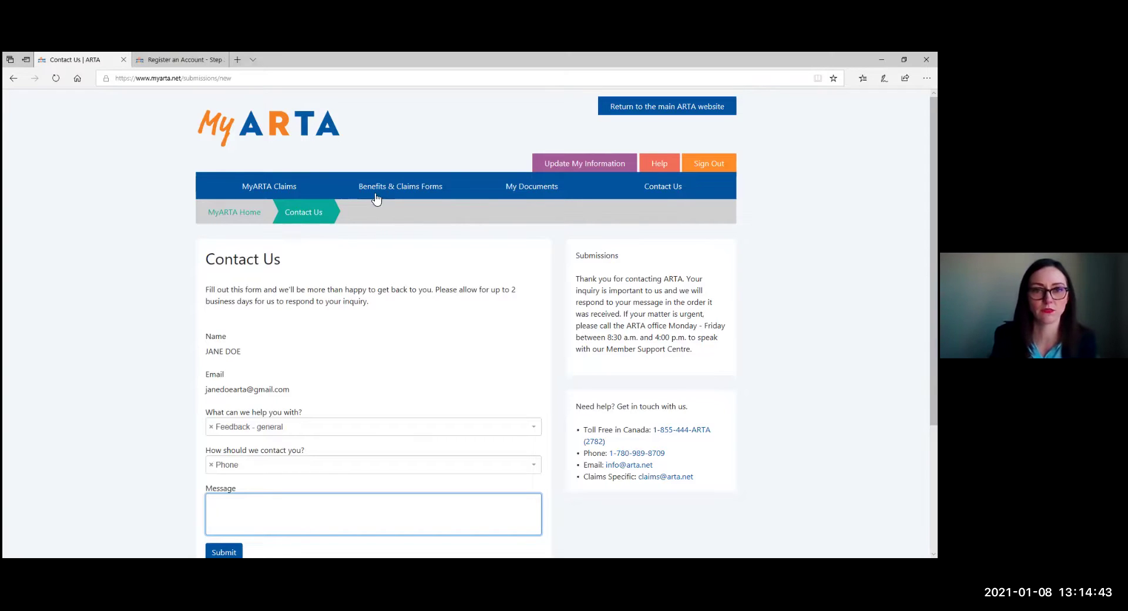
{"action": "scroll", "coordinate": [327, 398], "scroll_direction": "down", "scroll_amount": 3}
{"action": "scroll", "coordinate": [320, 365], "scroll_direction": "up", "scroll_amount": 3}
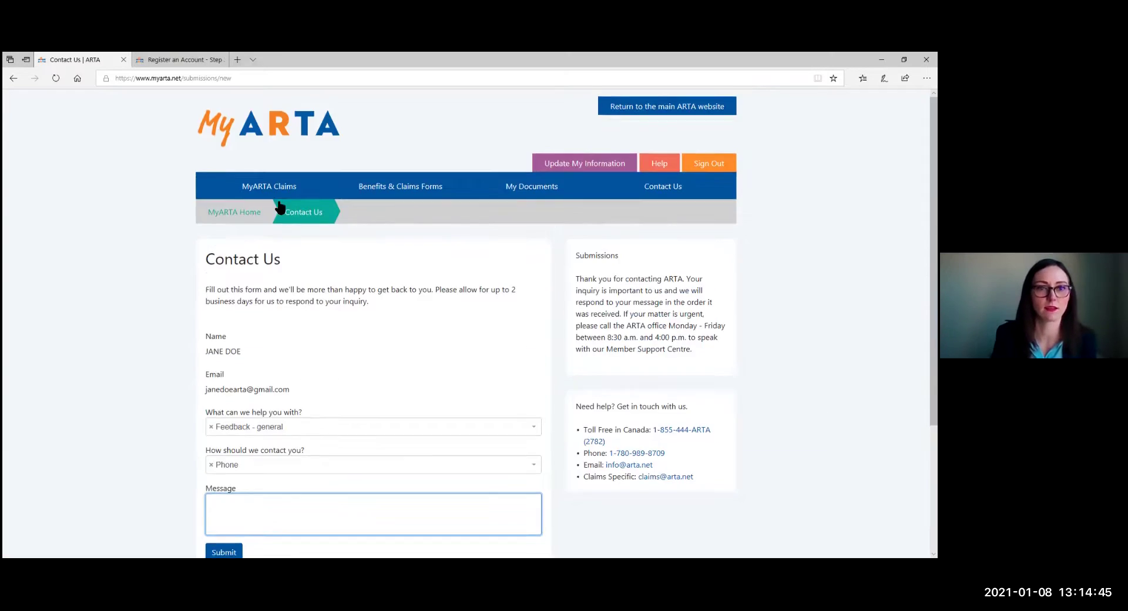
Enter the ARTA Claims Portal from MyARTA Claims and view the Recent Claims list.
{"action": "left_click", "coordinate": [272, 196]}
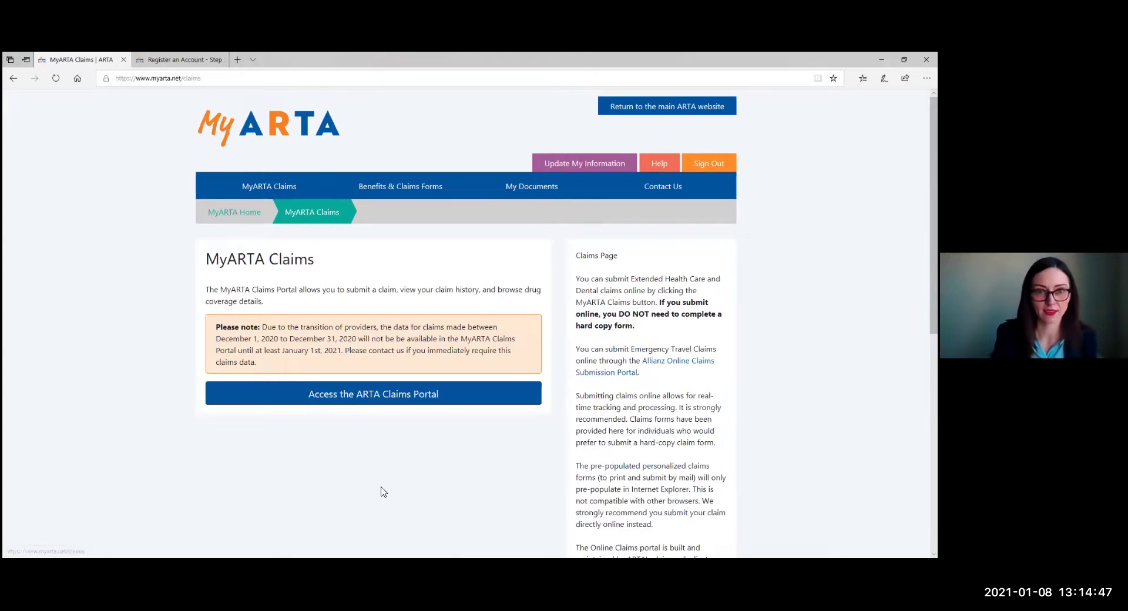
{"action": "left_click", "coordinate": [346, 405]}
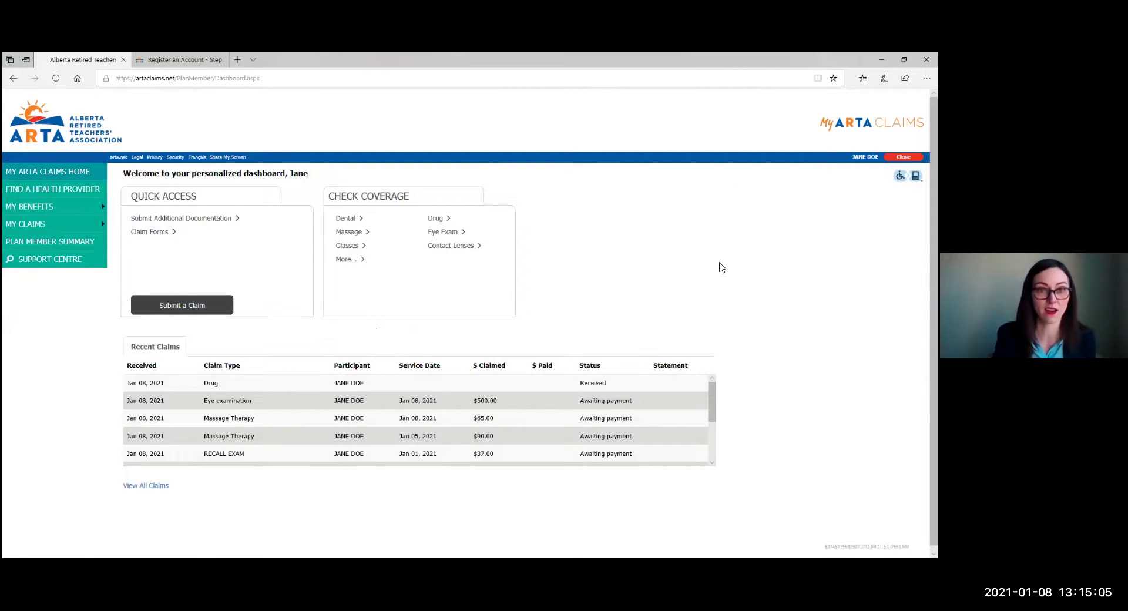
{"action": "scroll", "coordinate": [593, 282], "scroll_direction": "down", "scroll_amount": 1}
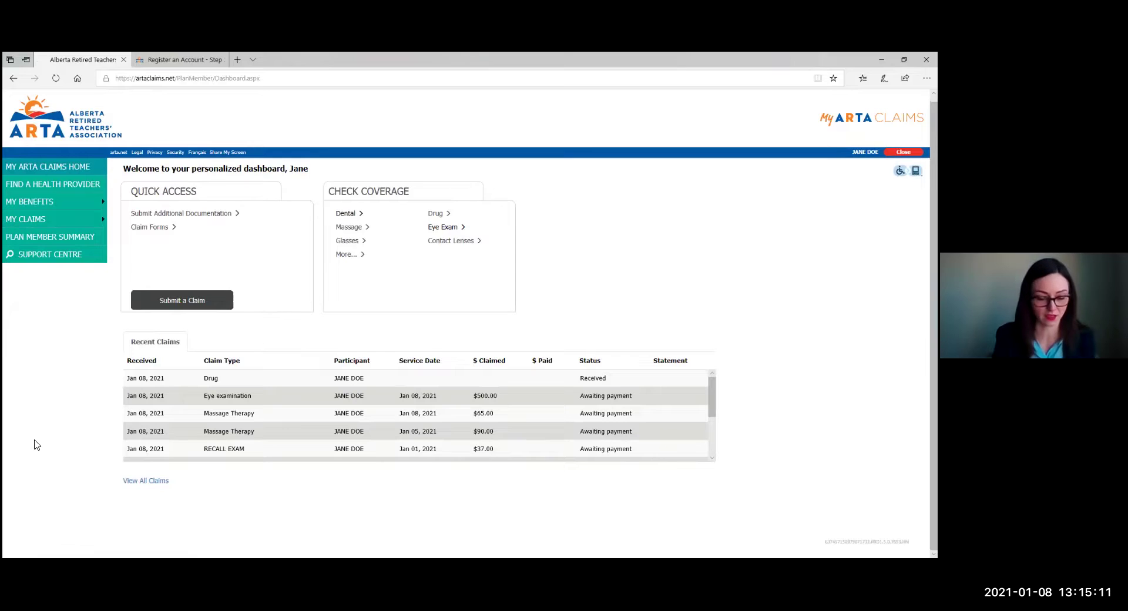
Search for Foot Care providers near Calgary, AB, Canada.
{"action": "left_click", "coordinate": [84, 188]}
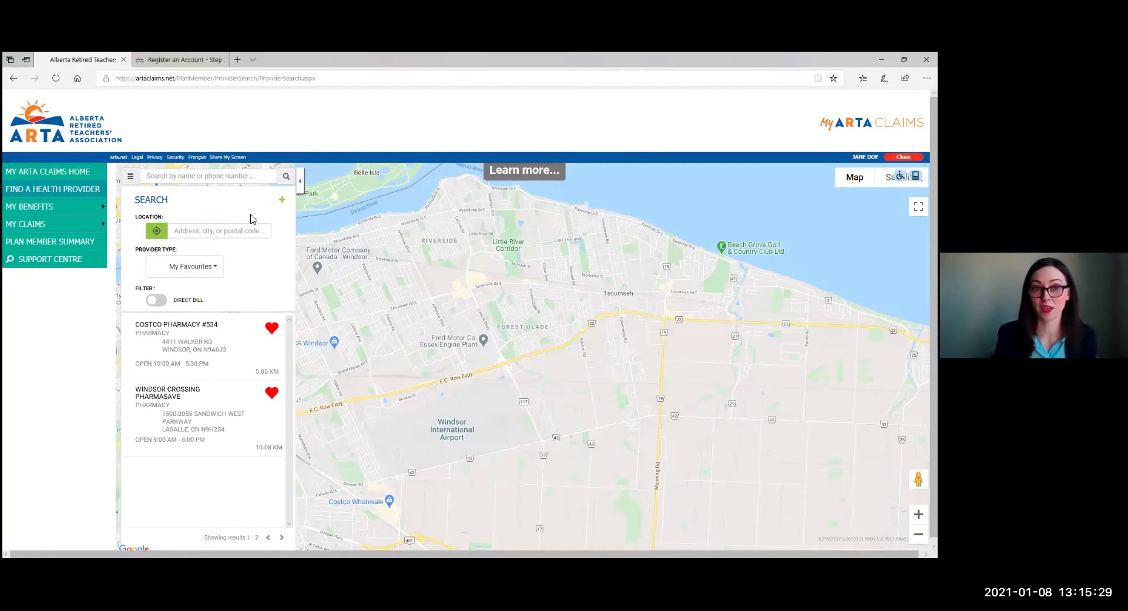
{"action": "type", "text": "Calgary"}
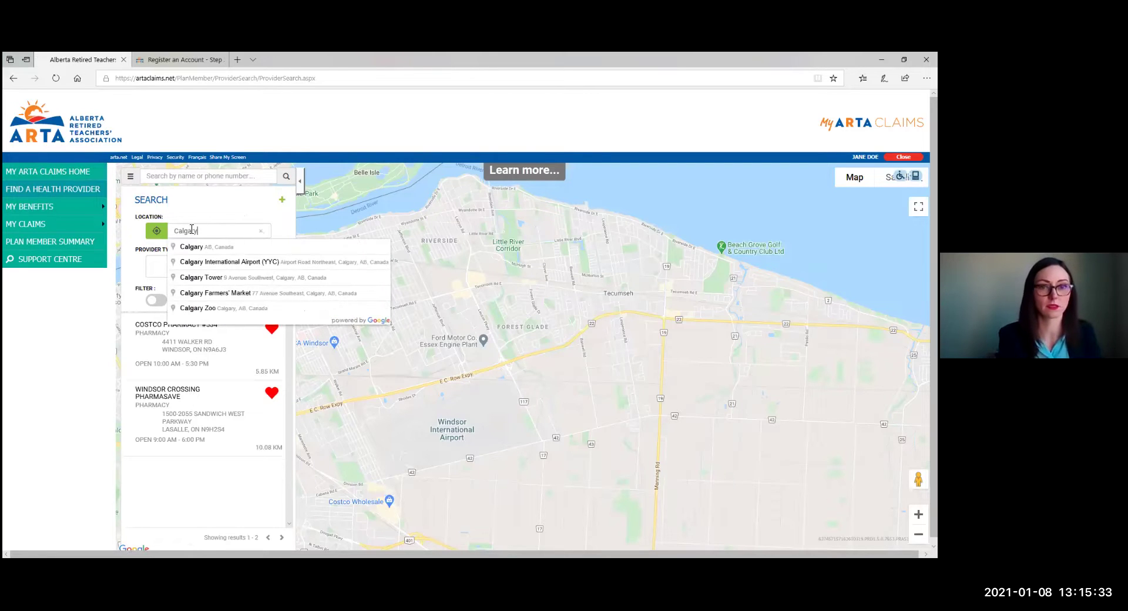
{"action": "left_click", "coordinate": [182, 246]}
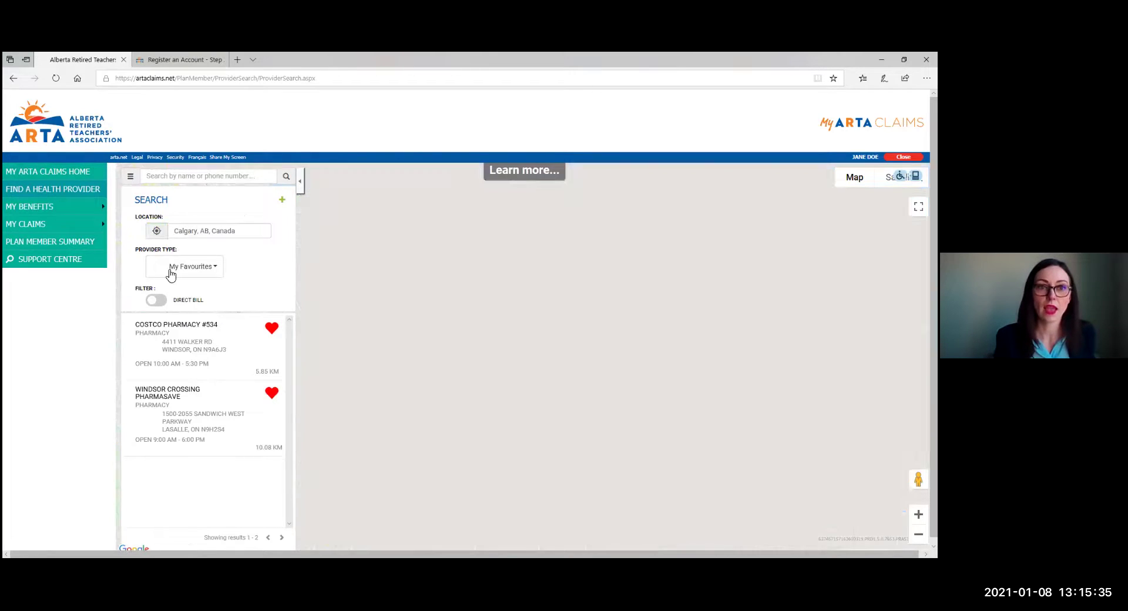
{"action": "left_click", "coordinate": [171, 273]}
{"action": "left_click", "coordinate": [279, 349]}
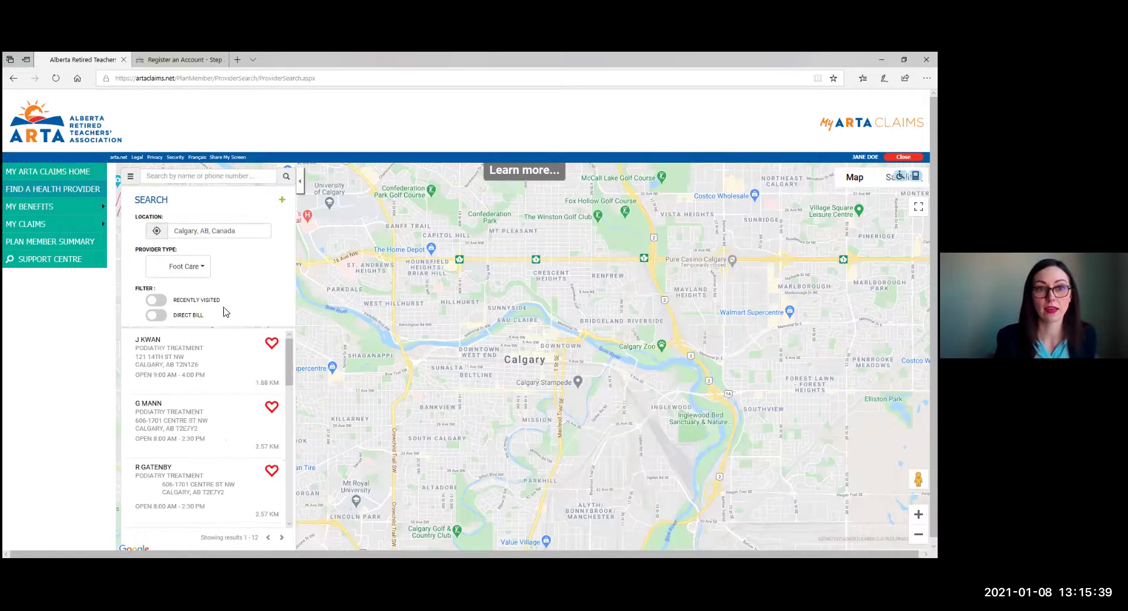
Filter the results to direct-billing providers and show the first clinic's details on the map.
{"action": "scroll", "coordinate": [225, 317], "scroll_direction": "down", "scroll_amount": 1}
{"action": "scroll", "coordinate": [228, 376], "scroll_direction": "down", "scroll_amount": 4}
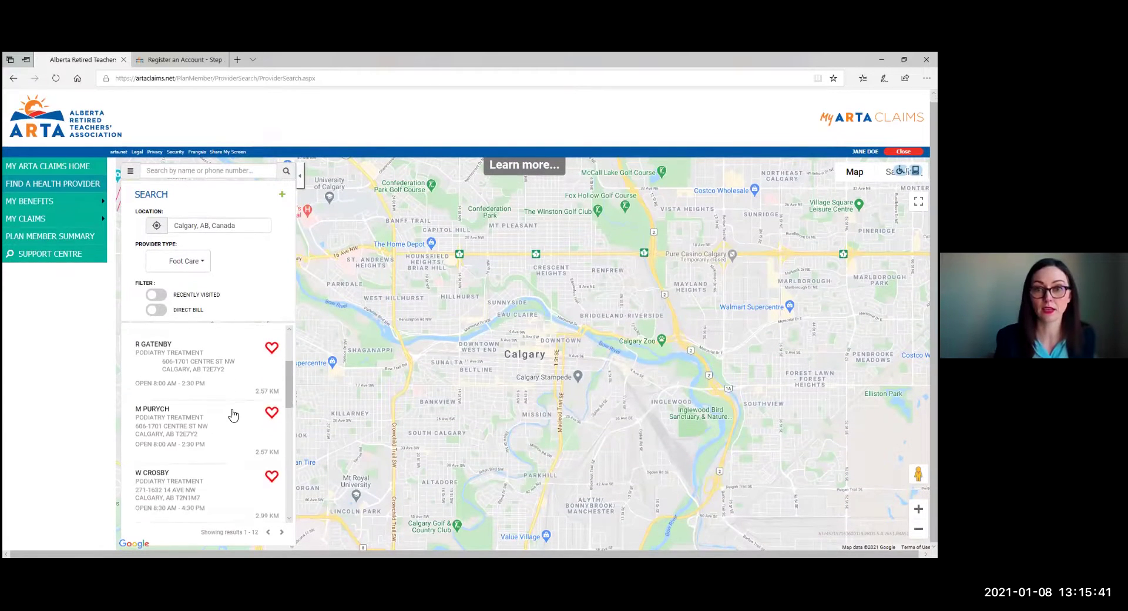
{"action": "scroll", "coordinate": [205, 406], "scroll_direction": "down", "scroll_amount": 1}
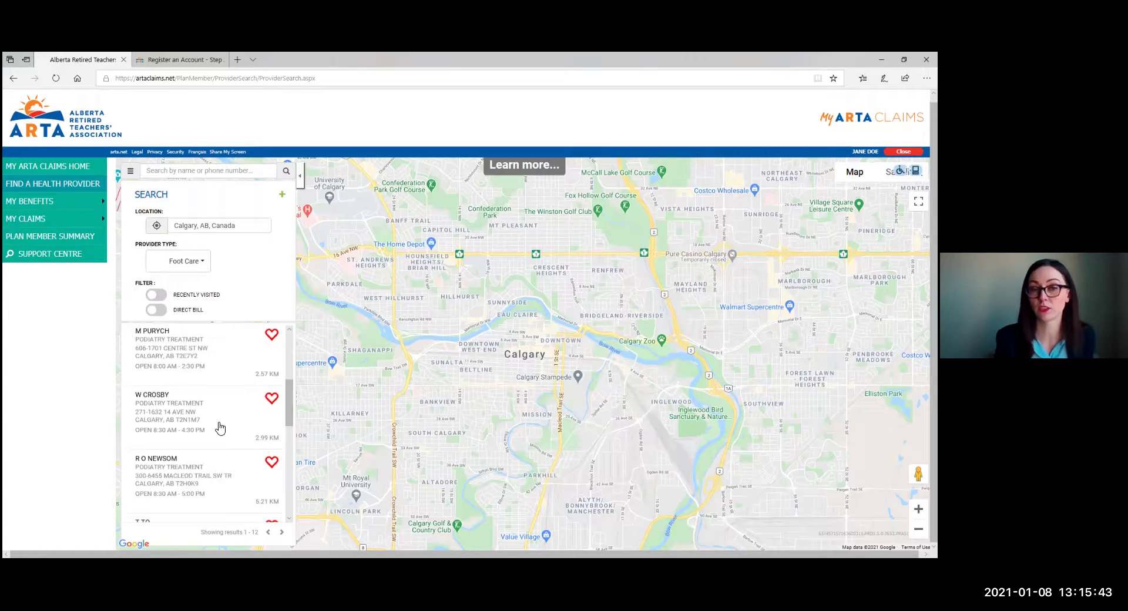
{"action": "scroll", "coordinate": [218, 429], "scroll_direction": "down", "scroll_amount": 5}
{"action": "scroll", "coordinate": [208, 432], "scroll_direction": "up", "scroll_amount": 6}
{"action": "scroll", "coordinate": [163, 312], "scroll_direction": "up", "scroll_amount": 1}
{"action": "left_click", "coordinate": [162, 316]}
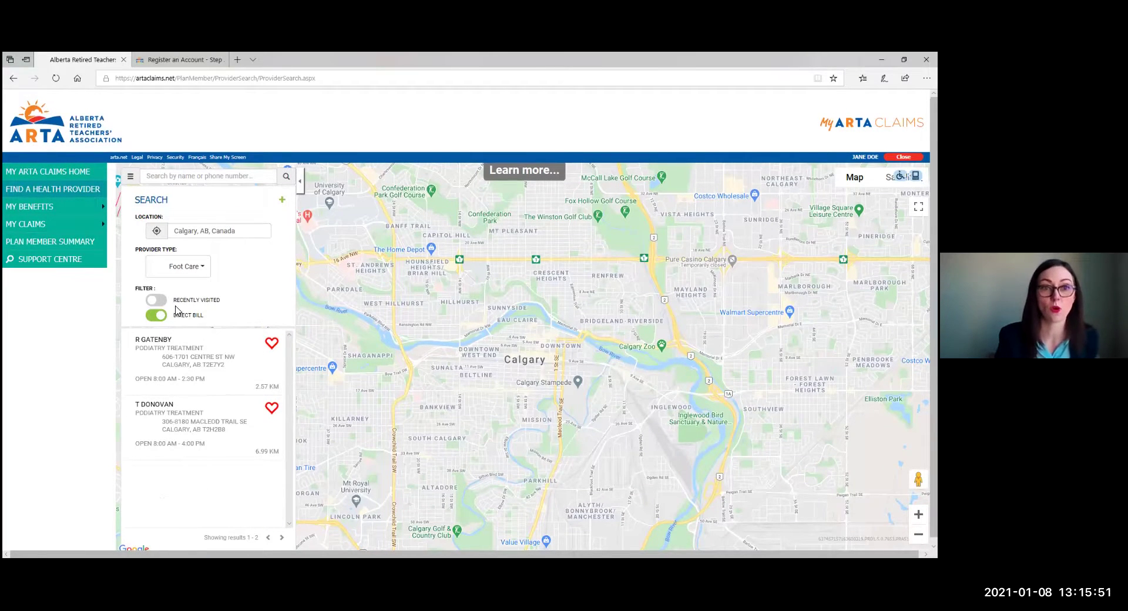
{"action": "left_click", "coordinate": [187, 336]}
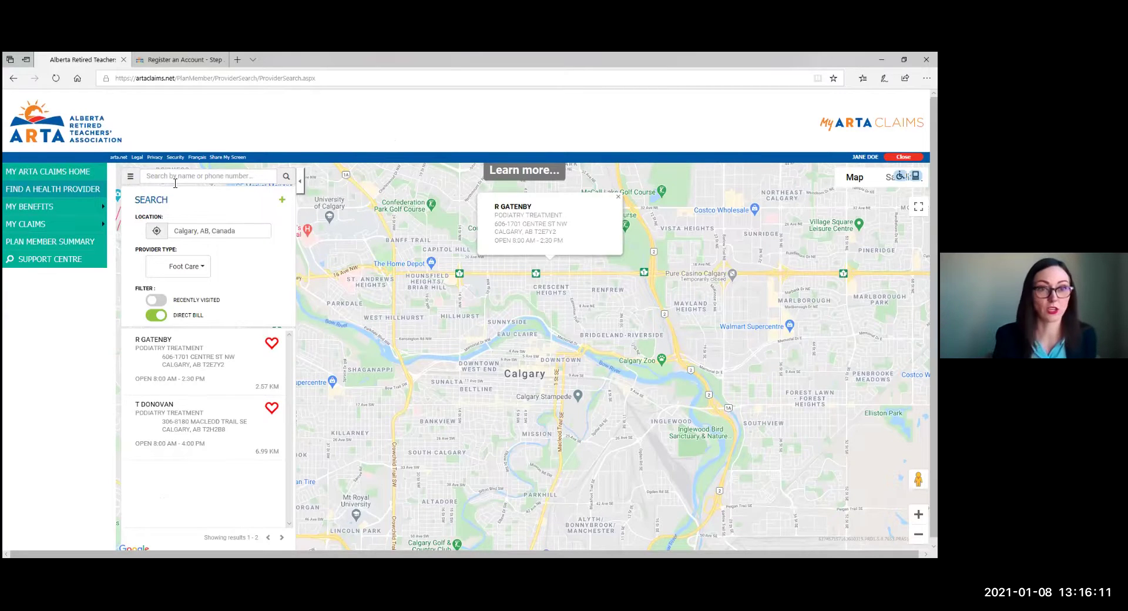
Stop at the claims home dashboard, then go to the Personalized Claims Forms page.
{"action": "left_click", "coordinate": [81, 172]}
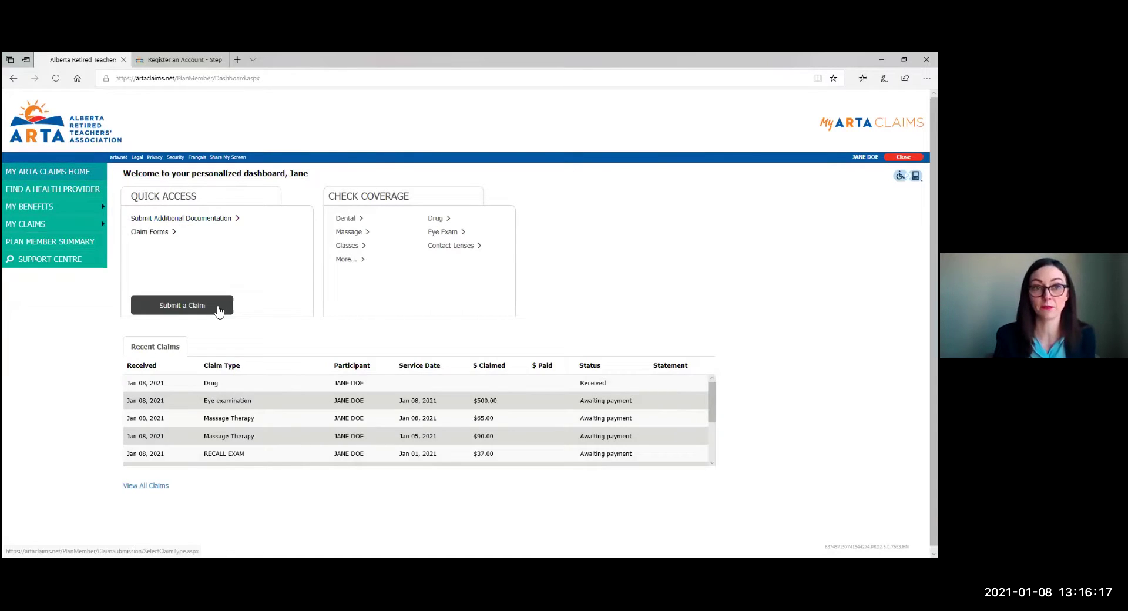
{"action": "mouse_move", "coordinate": [52, 226]}
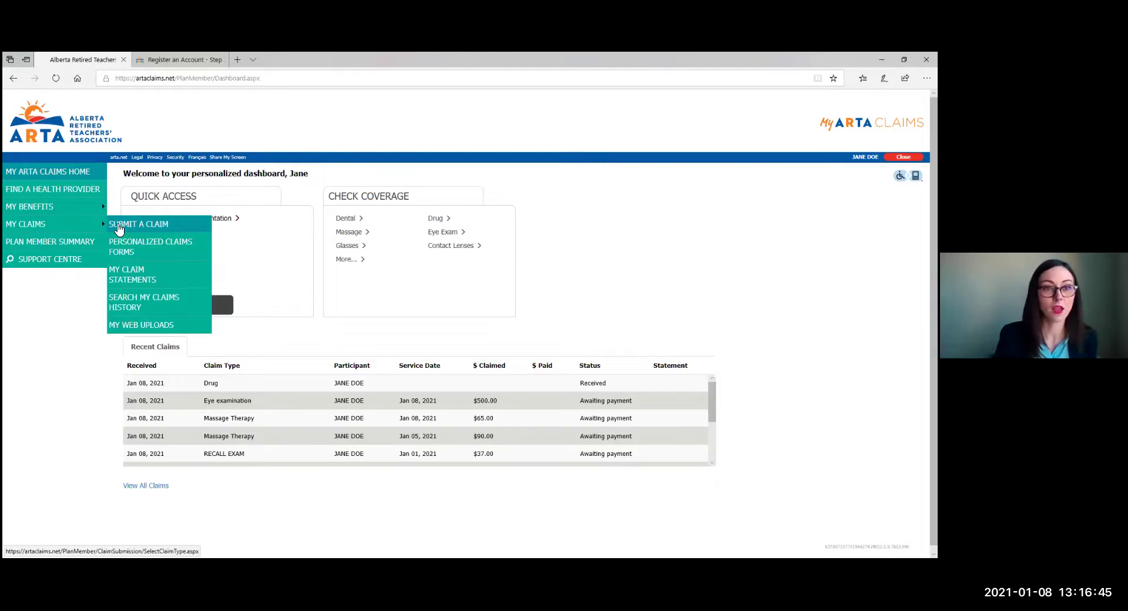
{"action": "left_click", "coordinate": [139, 250]}
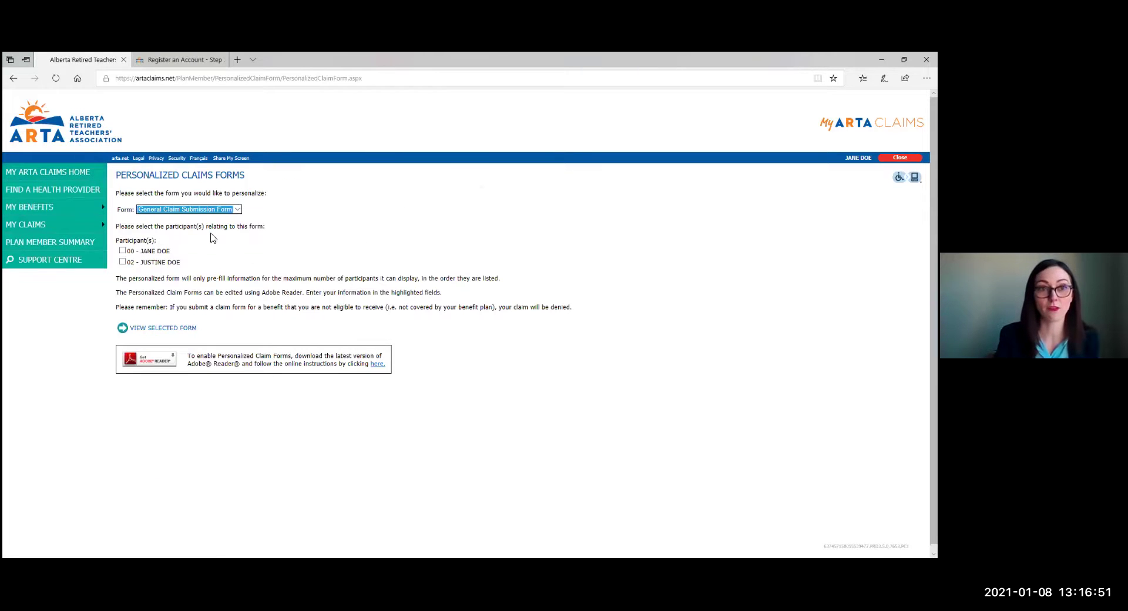
Pick Dental Form as the personalized form and tick participant 00.
{"action": "left_click", "coordinate": [189, 209]}
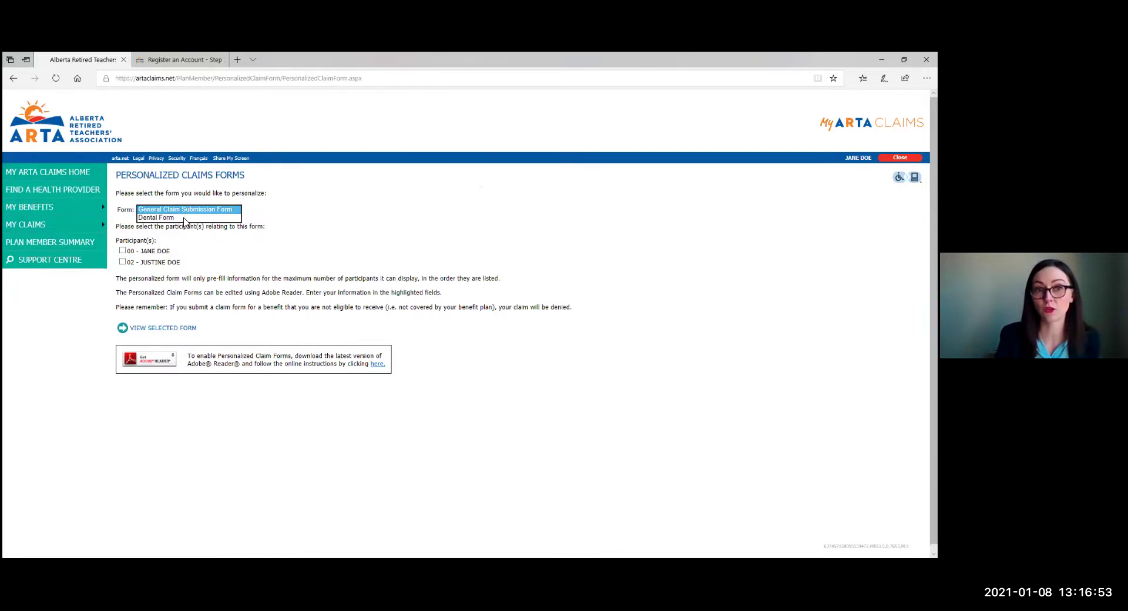
{"action": "left_click", "coordinate": [183, 218]}
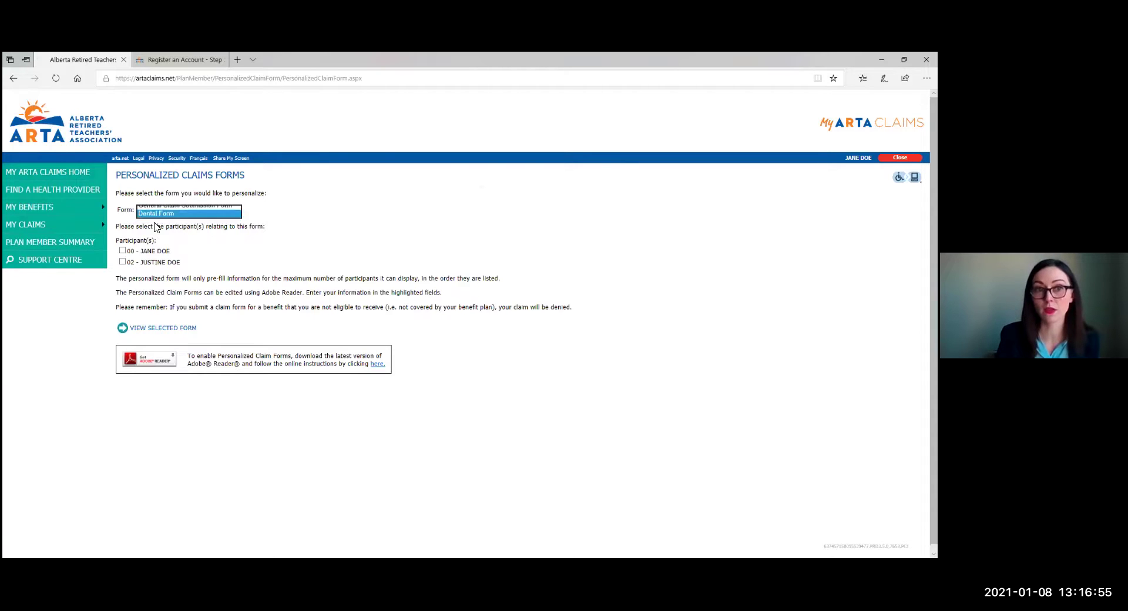
{"action": "left_click", "coordinate": [122, 251]}
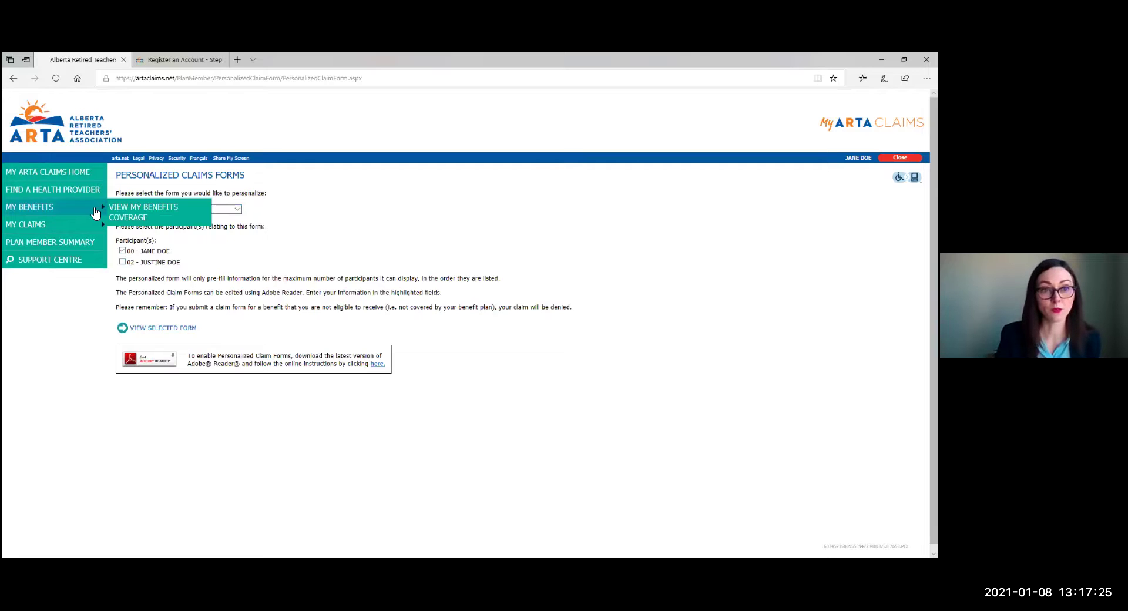
Browse the 2021 and 2020 claim statements, then bring up Search My Claims History.
{"action": "mouse_move", "coordinate": [102, 234]}
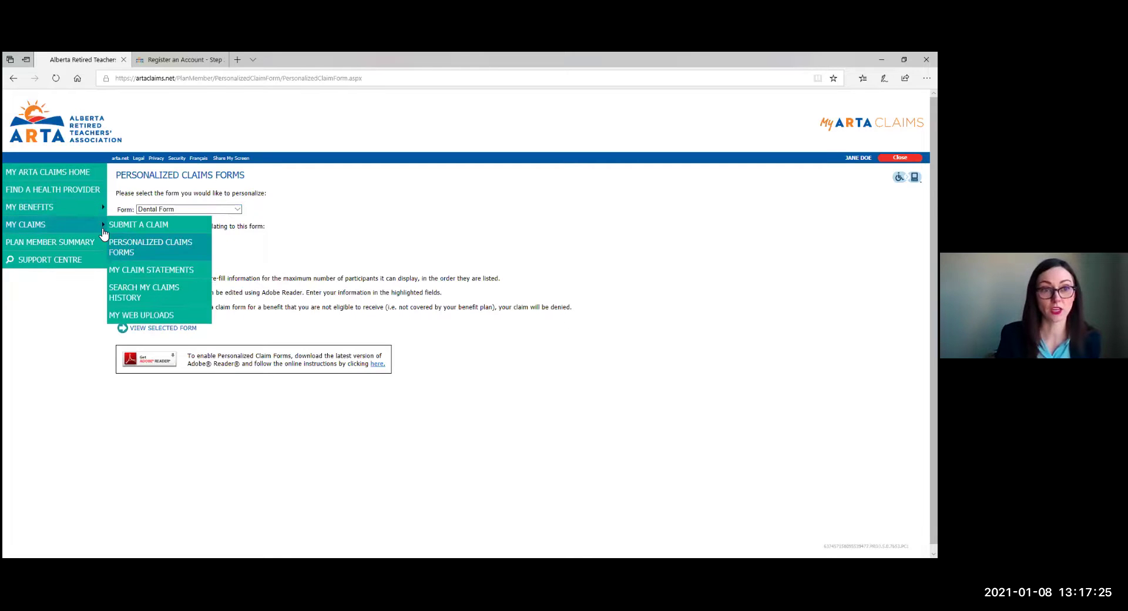
{"action": "left_click", "coordinate": [144, 271]}
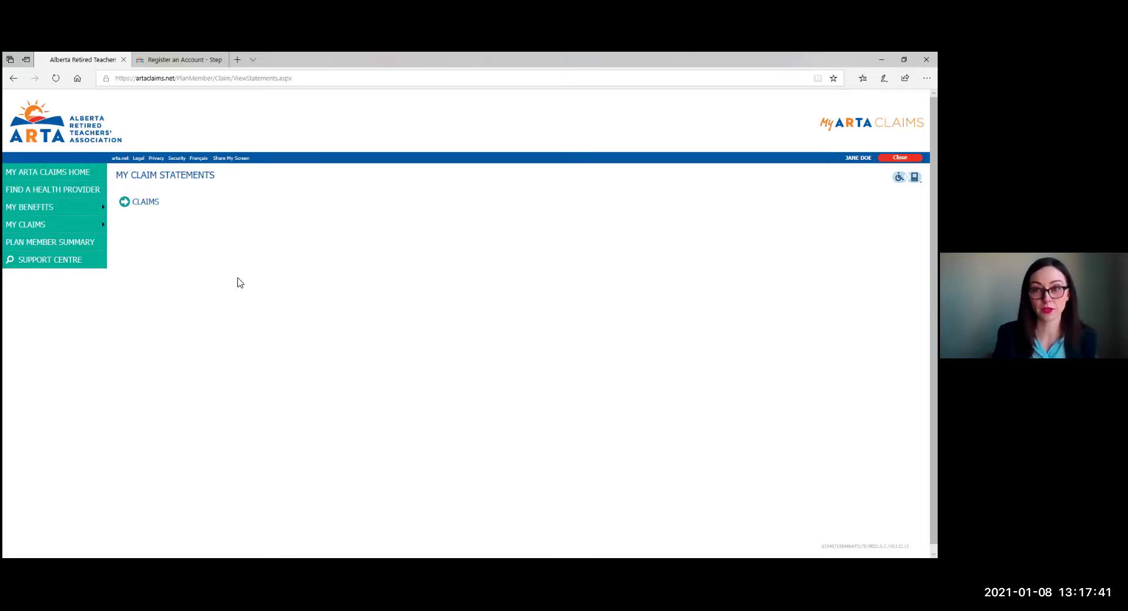
{"action": "left_click", "coordinate": [136, 201]}
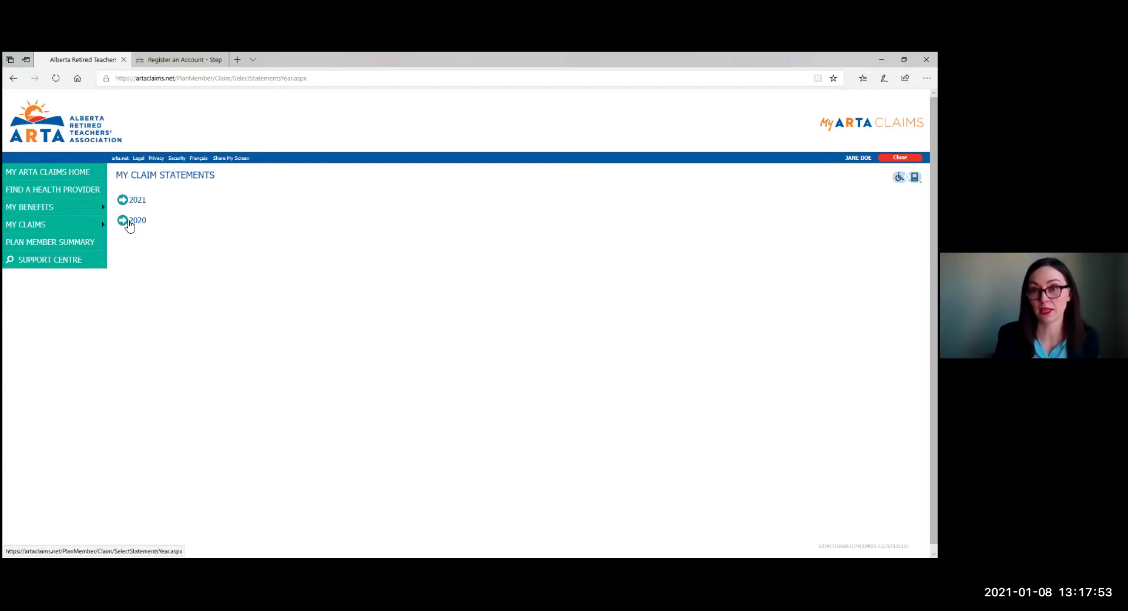
{"action": "left_click", "coordinate": [130, 222]}
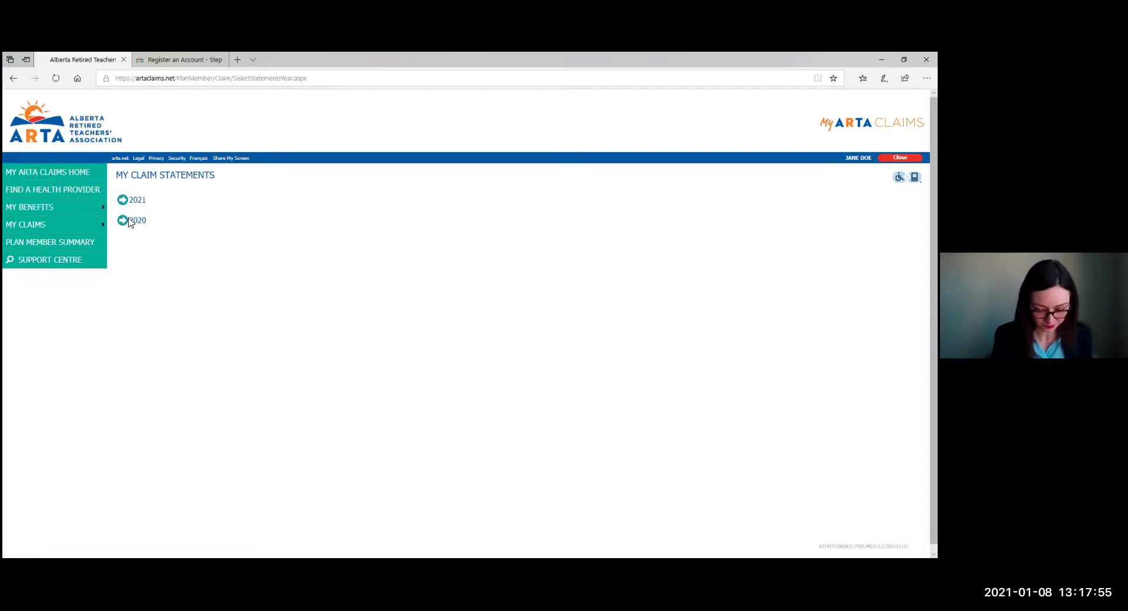
{"action": "mouse_move", "coordinate": [101, 224]}
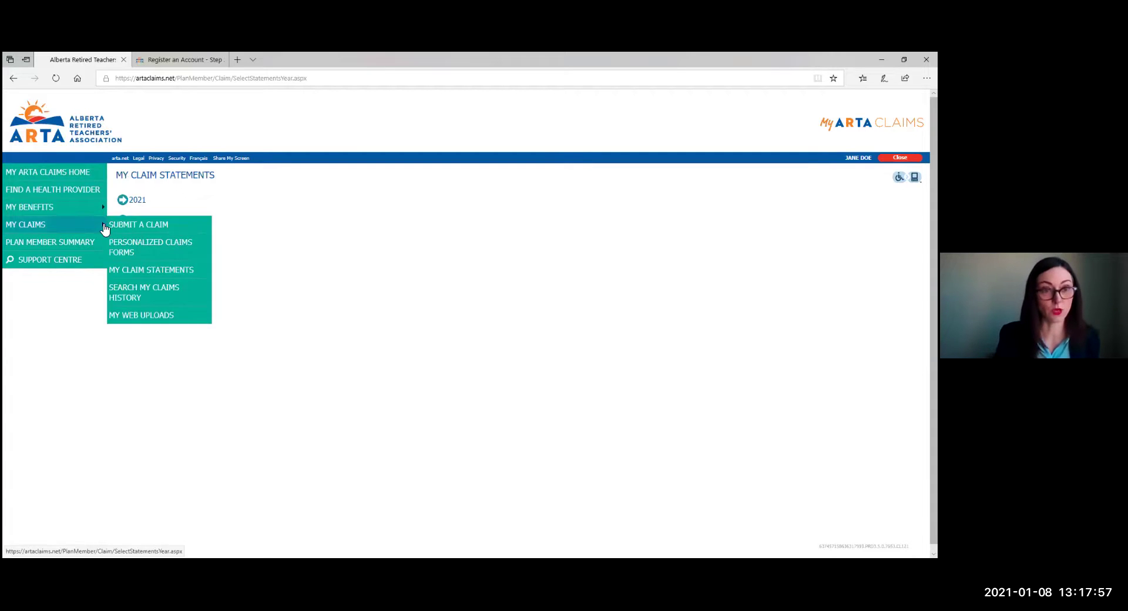
{"action": "left_click", "coordinate": [147, 295]}
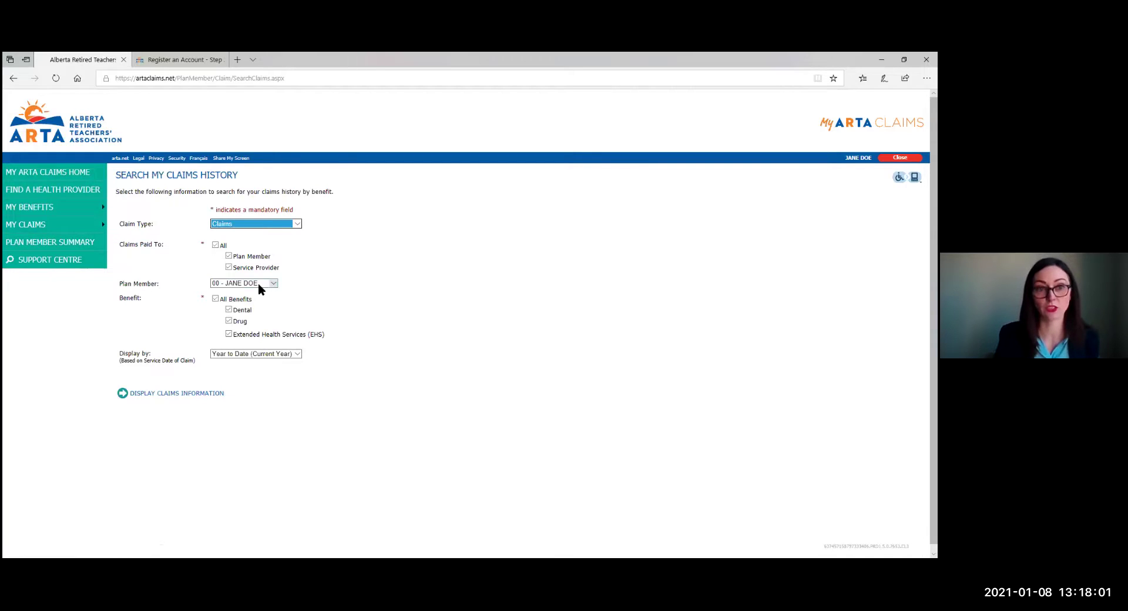
Check the plan member and display period options, keeping plan member 00 selected.
{"action": "left_click", "coordinate": [259, 283]}
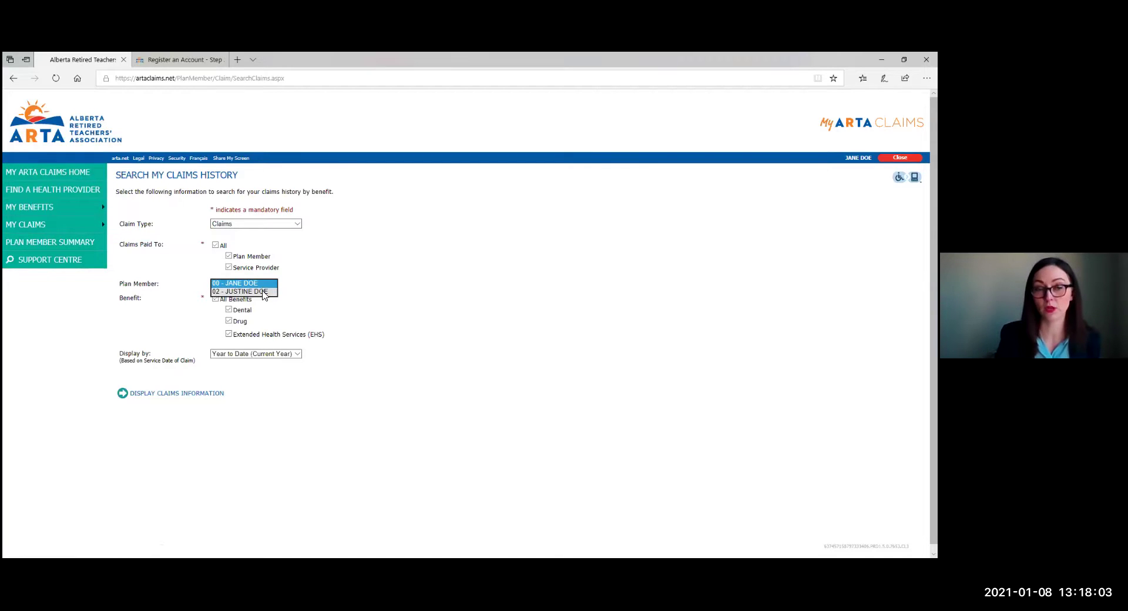
{"action": "left_click", "coordinate": [358, 285]}
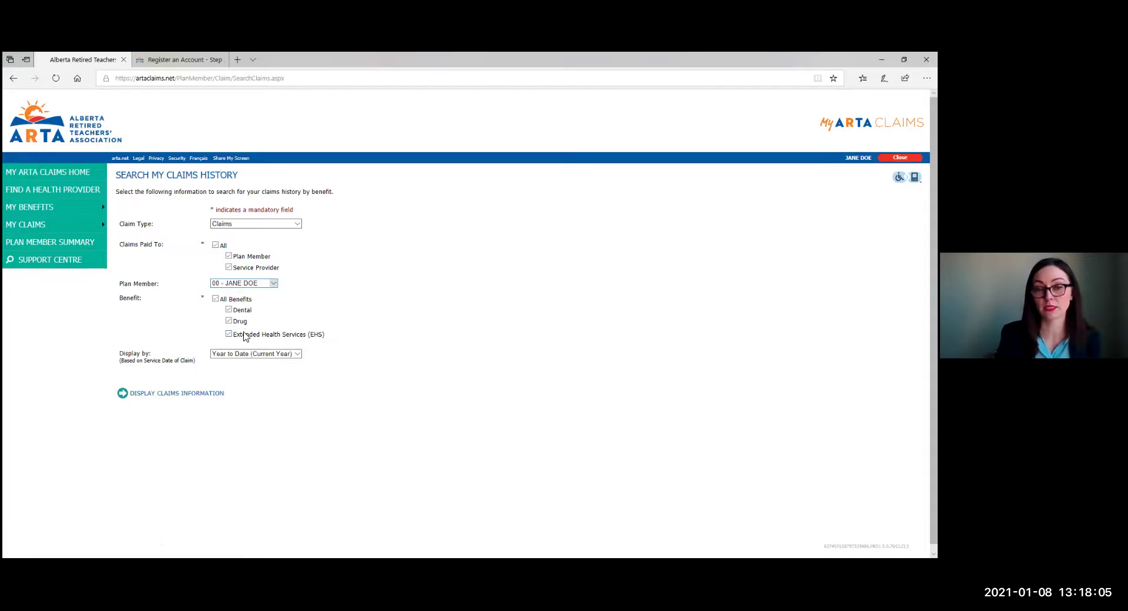
{"action": "left_click", "coordinate": [255, 355]}
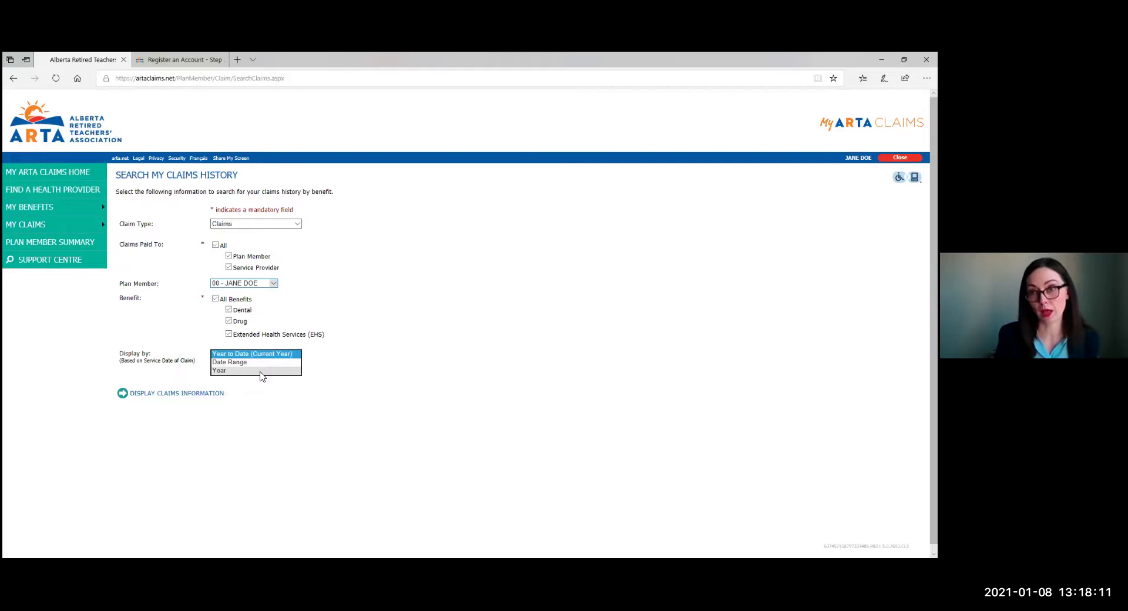
{"action": "left_click", "coordinate": [486, 331]}
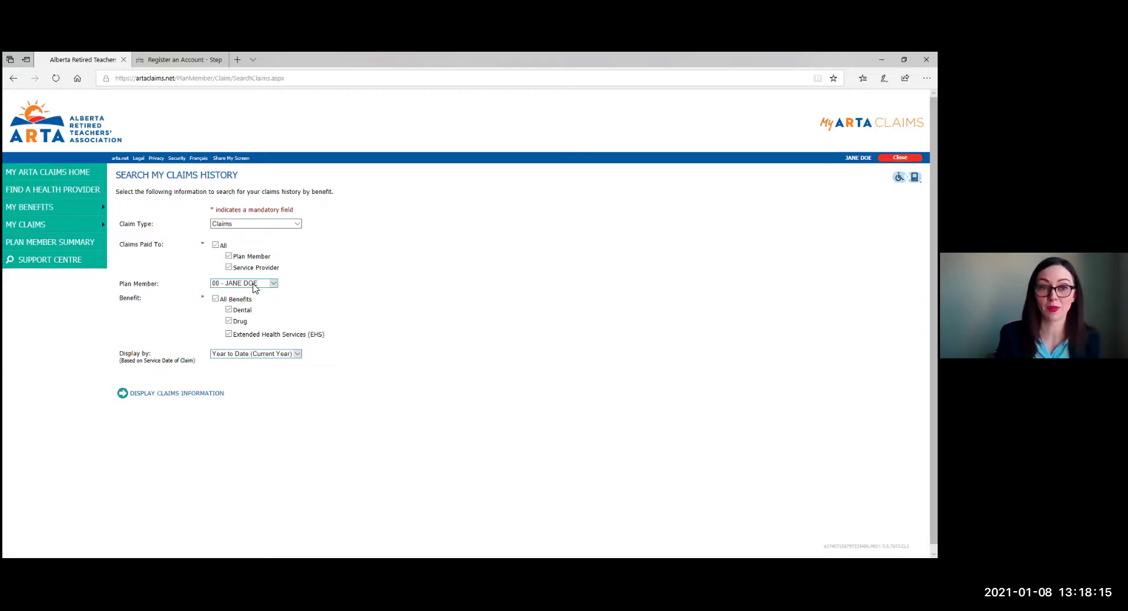
Search claims history for Extended Health Services only, displayed by year 2020.
{"action": "left_click", "coordinate": [223, 300]}
{"action": "right_click", "coordinate": [224, 299]}
{"action": "key", "text": "Escape"}
{"action": "left_click", "coordinate": [254, 334]}
{"action": "left_click", "coordinate": [262, 355]}
{"action": "left_click", "coordinate": [265, 368]}
{"action": "left_click", "coordinate": [237, 374]}
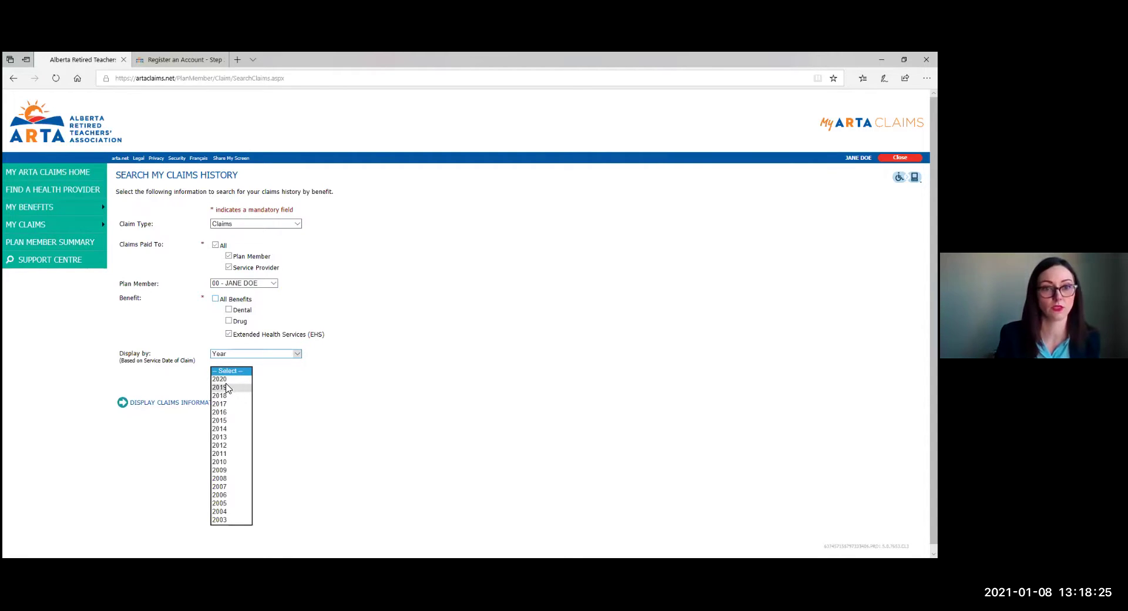
{"action": "left_click", "coordinate": [239, 380]}
{"action": "left_click", "coordinate": [122, 403]}
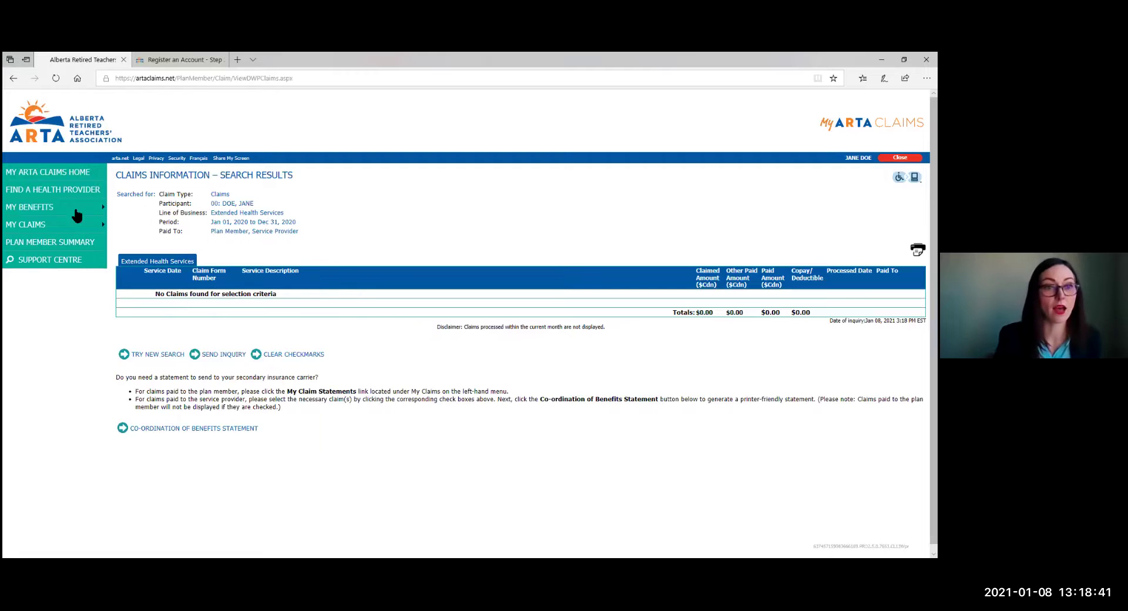
Go to the My Web Uploads page from the My Claims menu.
{"action": "mouse_move", "coordinate": [77, 226]}
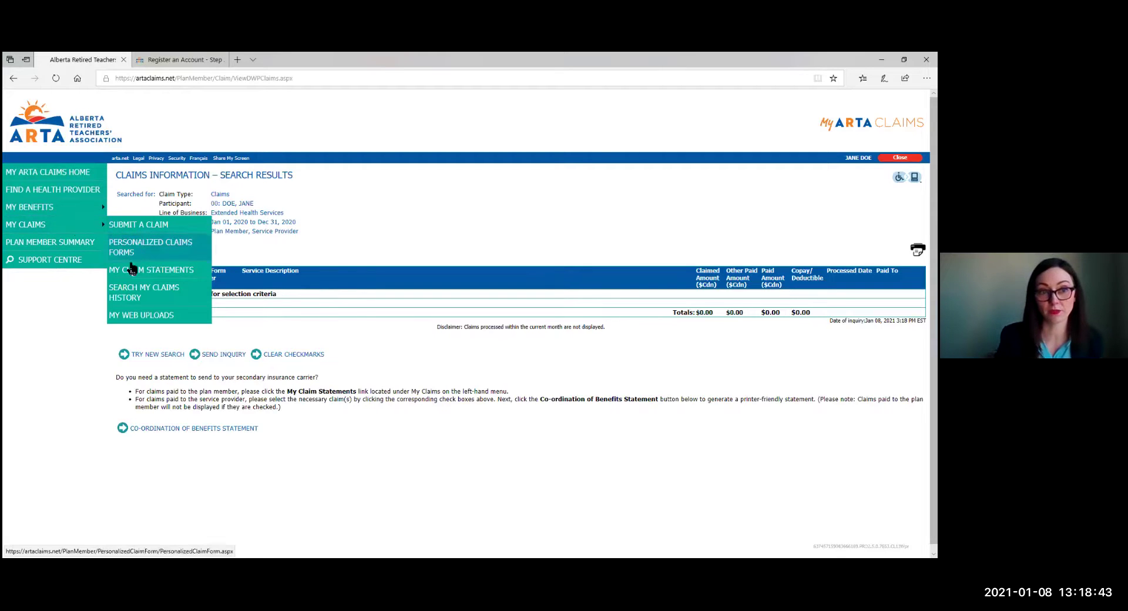
{"action": "left_click", "coordinate": [138, 317]}
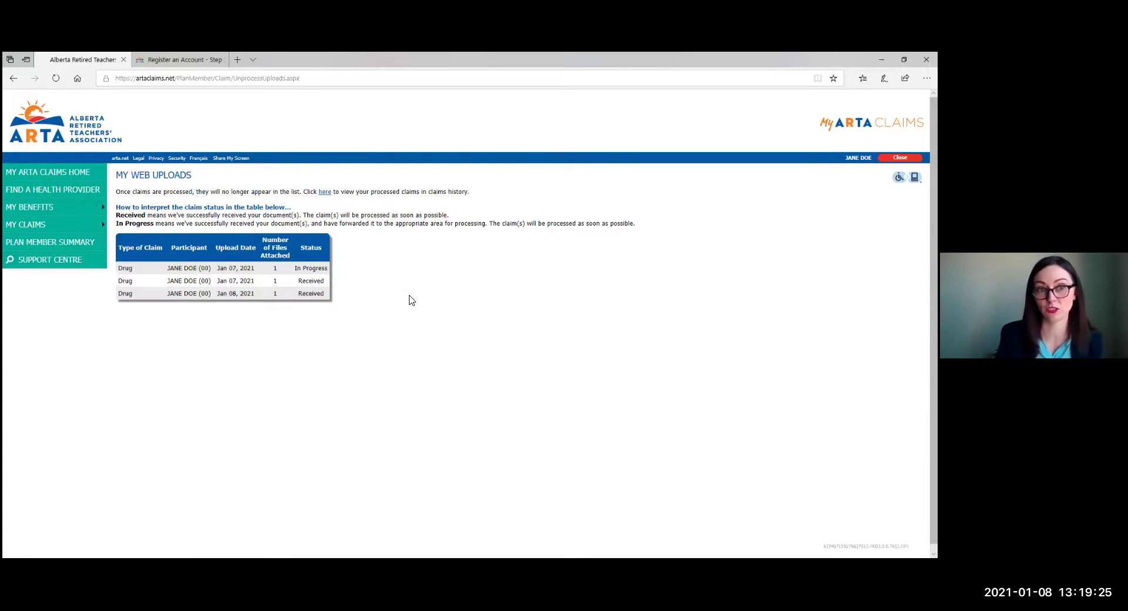
From the dashboard's Recent Claims, view the Plan Member Summary, then go to the Support Centre.
{"action": "left_click", "coordinate": [7, 179]}
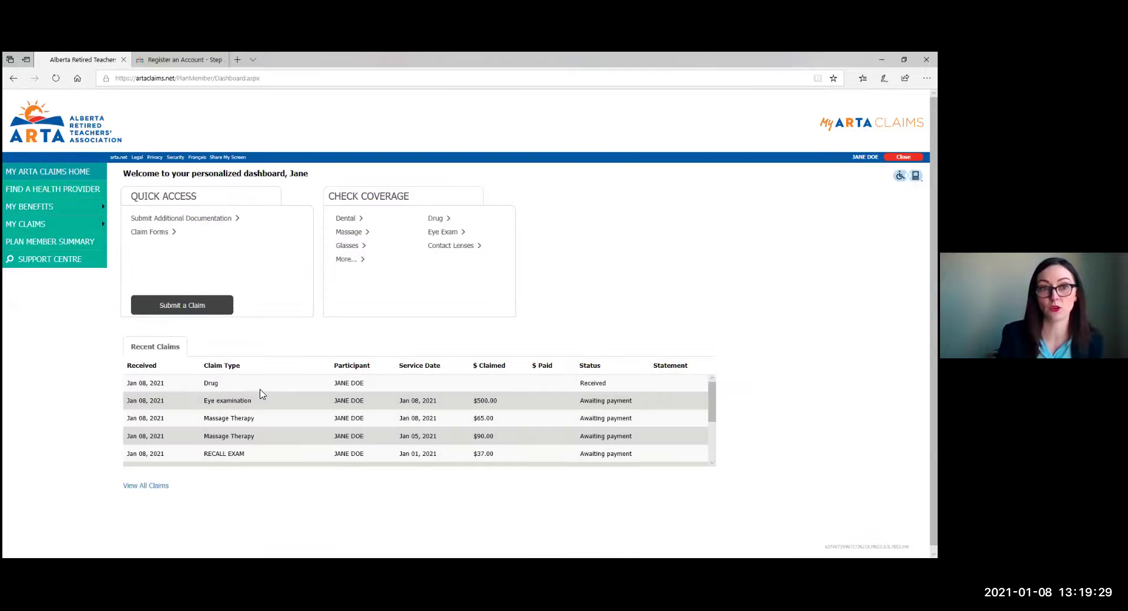
{"action": "scroll", "coordinate": [577, 446], "scroll_direction": "down", "scroll_amount": 3}
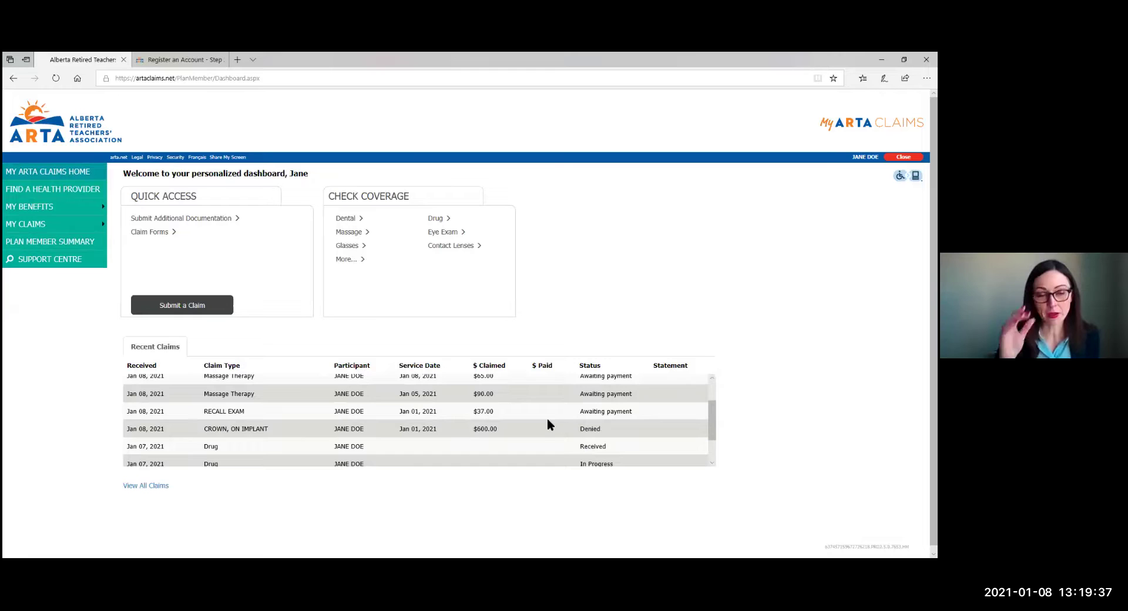
{"action": "left_click", "coordinate": [23, 244]}
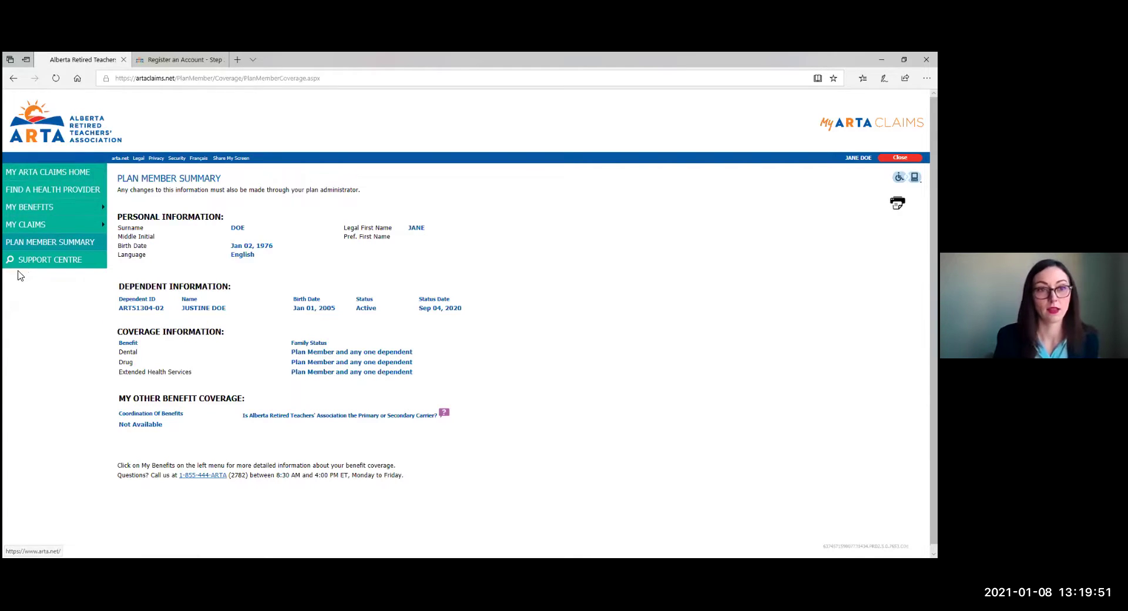
{"action": "left_click", "coordinate": [55, 265]}
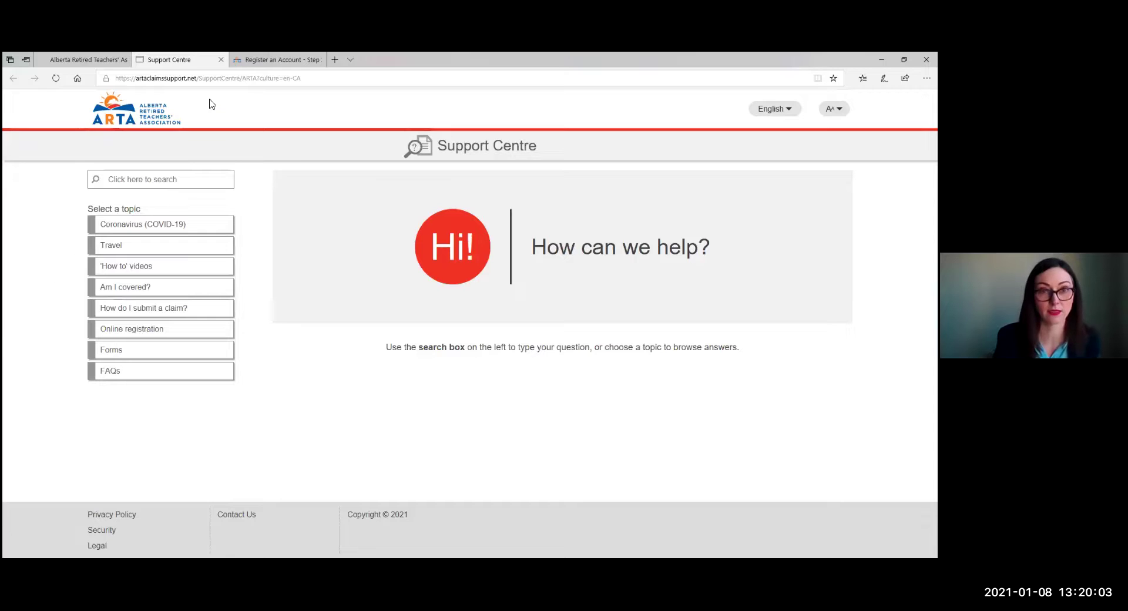
Browse the 'How to' videos, 'How do I submit a claim?' and FAQs support topics.
{"action": "left_click", "coordinate": [148, 272]}
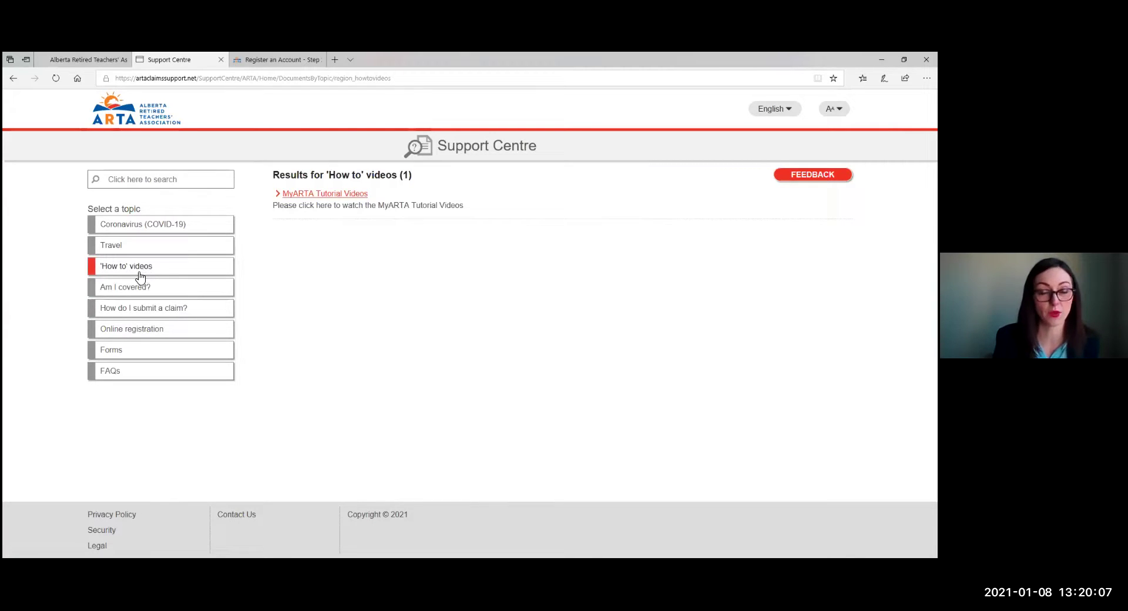
{"action": "left_click", "coordinate": [147, 311]}
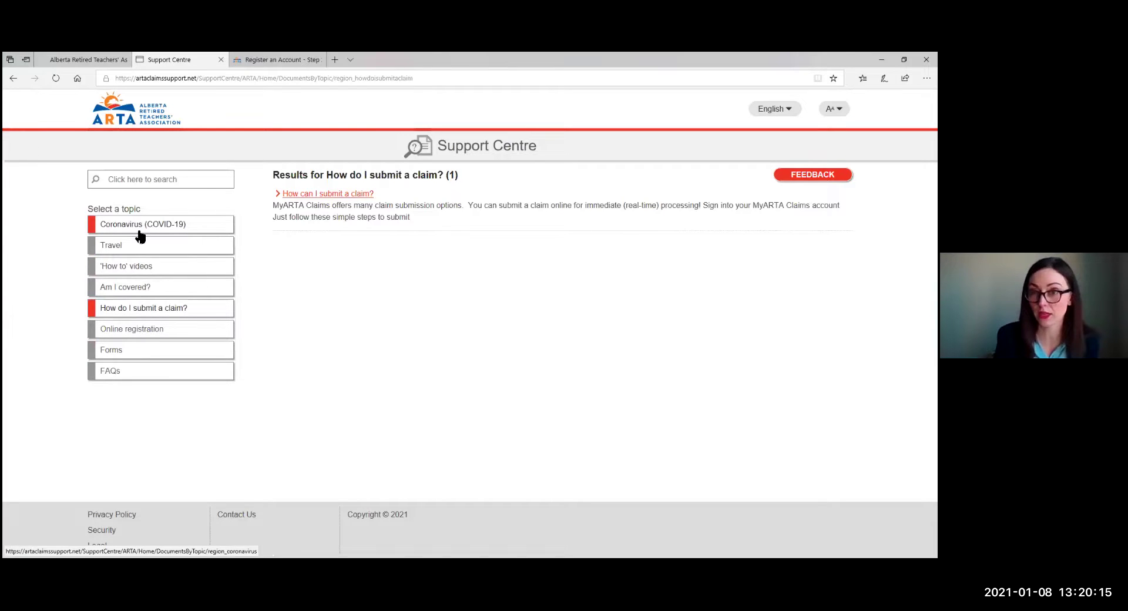
{"action": "left_click", "coordinate": [111, 377]}
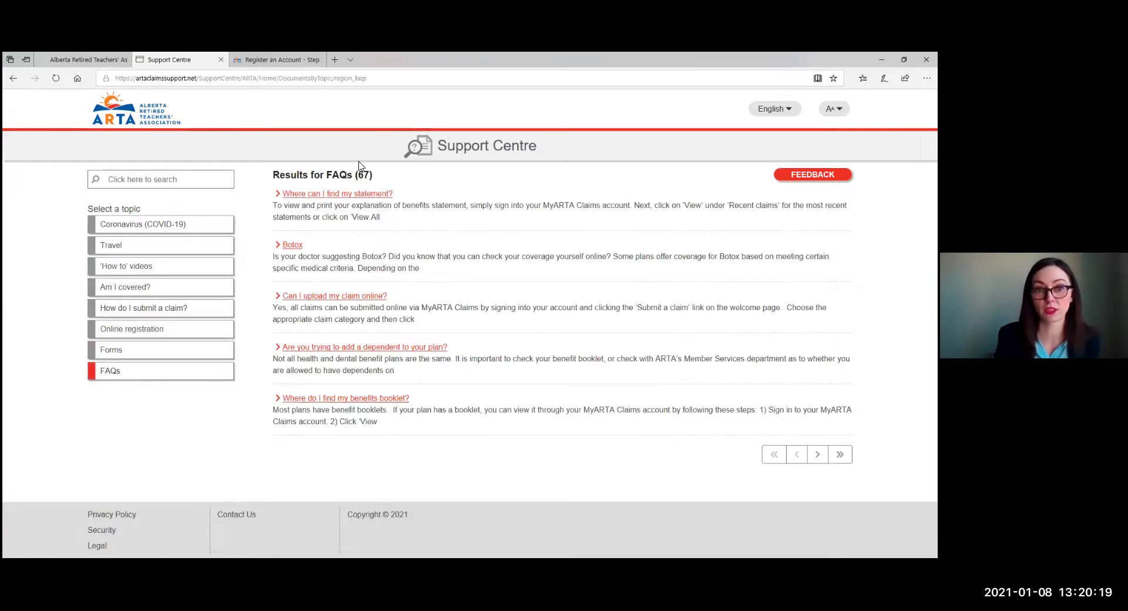
Start a support article search, then return to the MyARTA Claims home dashboard.
{"action": "left_click", "coordinate": [134, 185]}
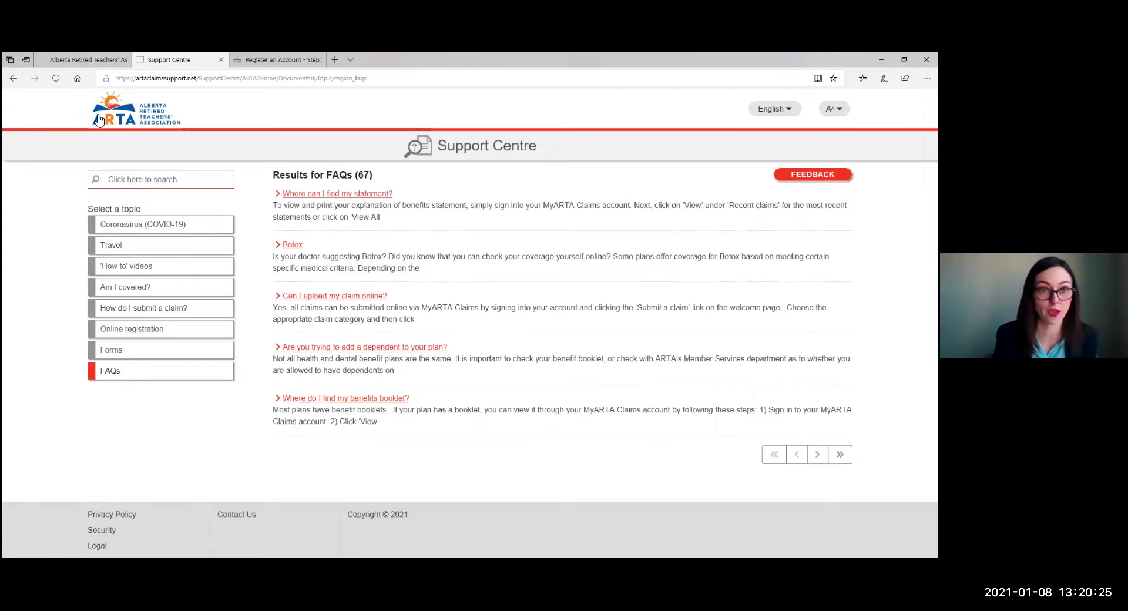
{"action": "left_click", "coordinate": [79, 62]}
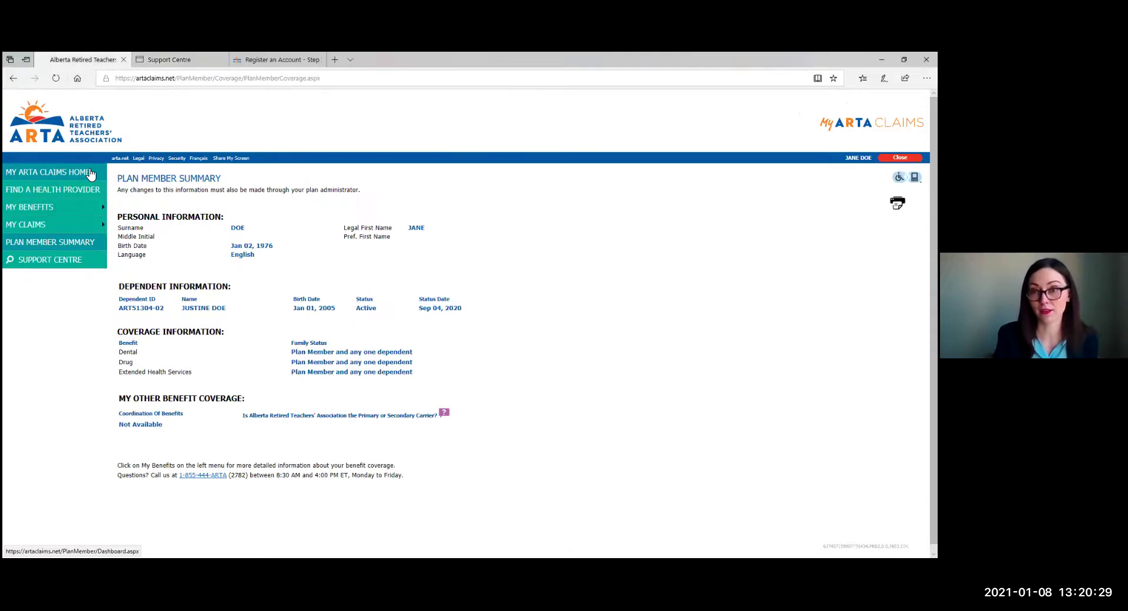
{"action": "left_click", "coordinate": [91, 172]}
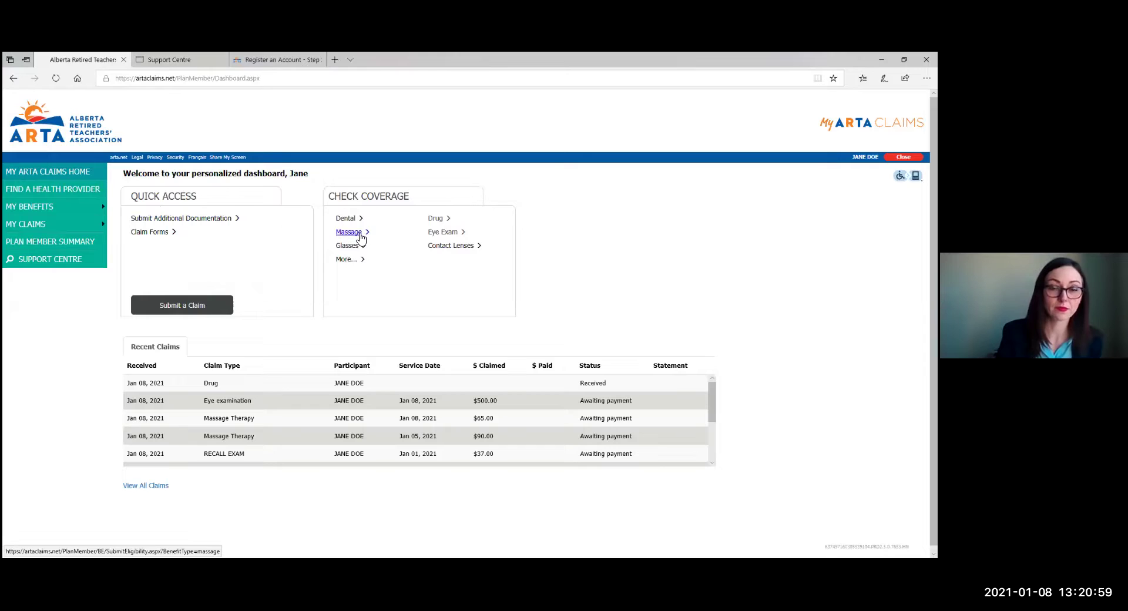
Check massage coverage for participant 00: 2021-1-8 visit, $90.00 total, Alberta.
{"action": "left_click", "coordinate": [360, 234]}
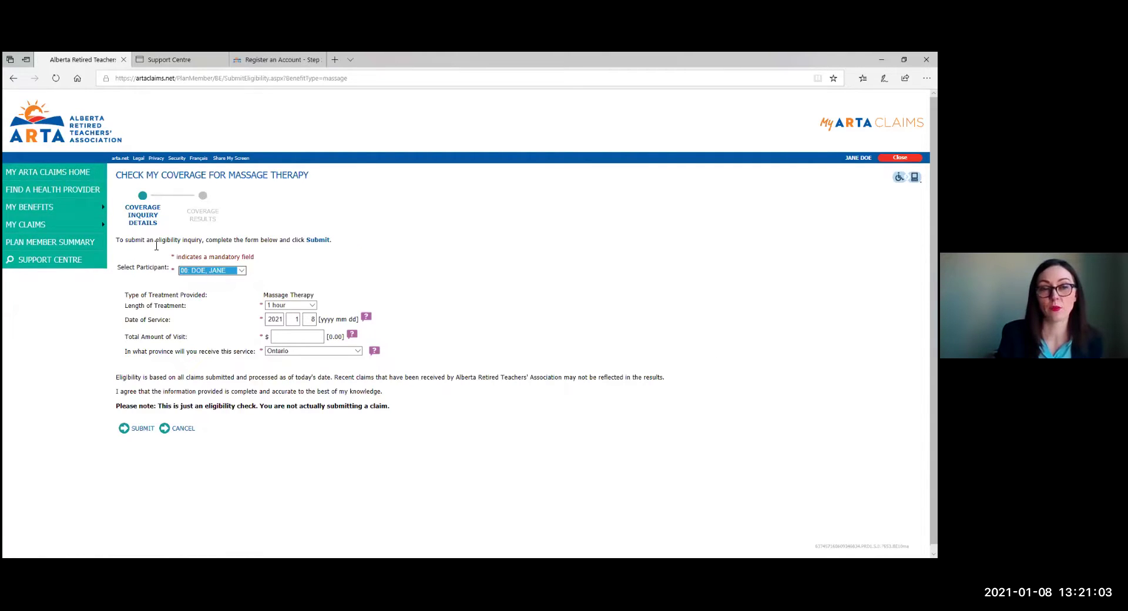
{"action": "left_click", "coordinate": [201, 271]}
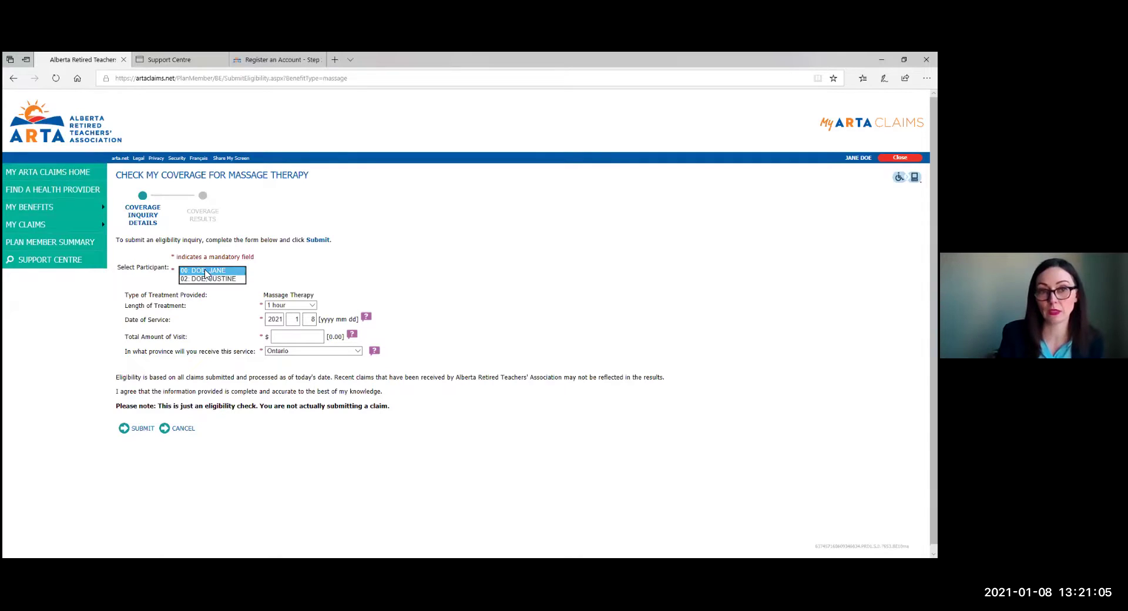
{"action": "left_click", "coordinate": [229, 271]}
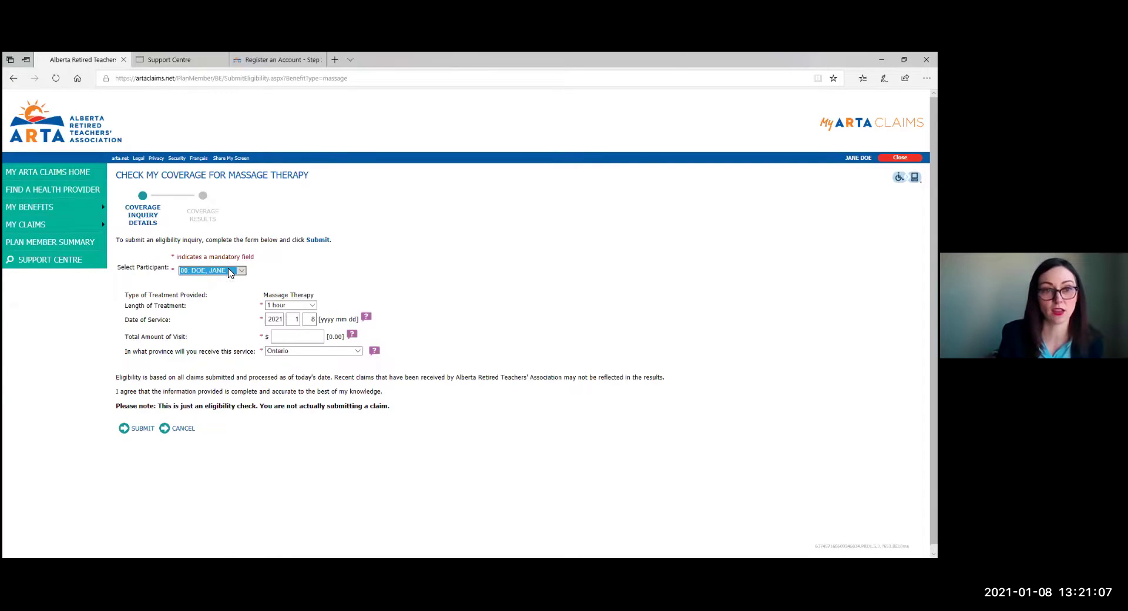
{"action": "left_click", "coordinate": [312, 320]}
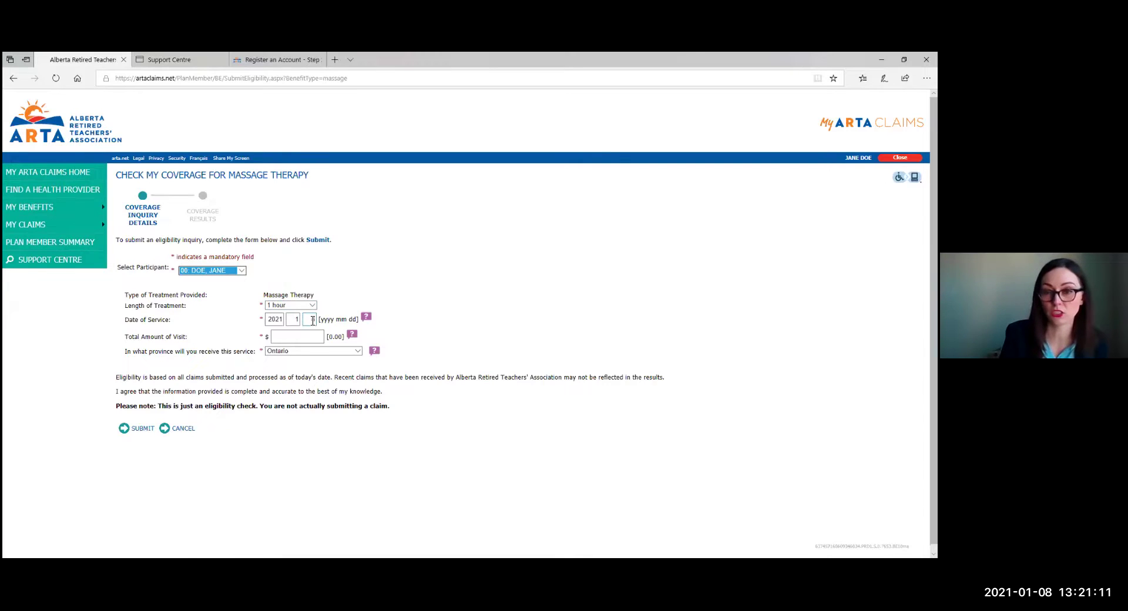
{"action": "left_click", "coordinate": [297, 336]}
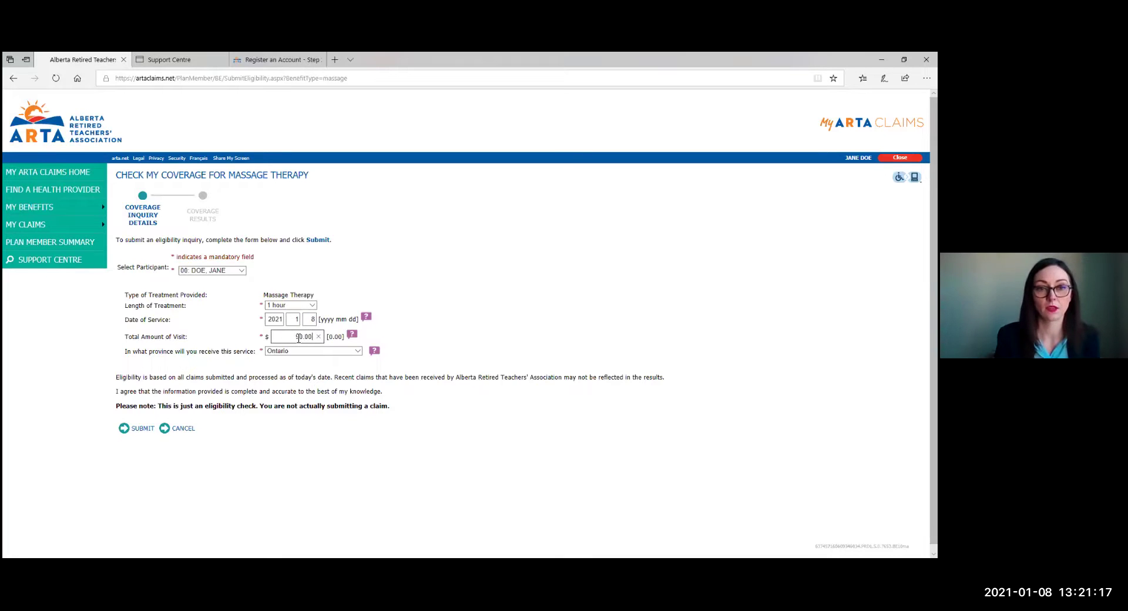
{"action": "left_click", "coordinate": [324, 352]}
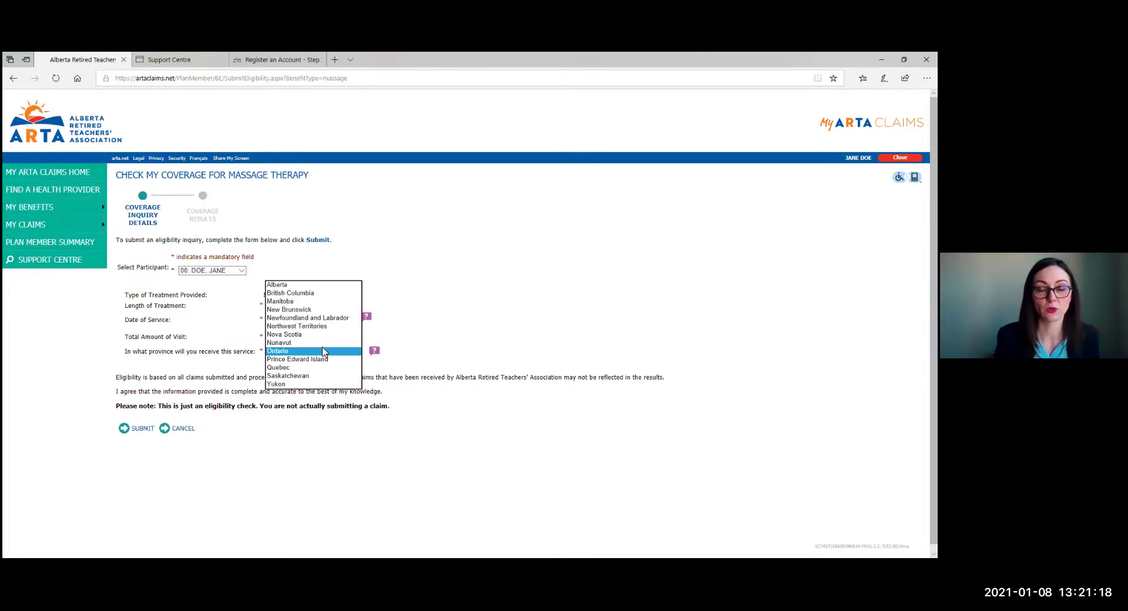
{"action": "left_click", "coordinate": [321, 286]}
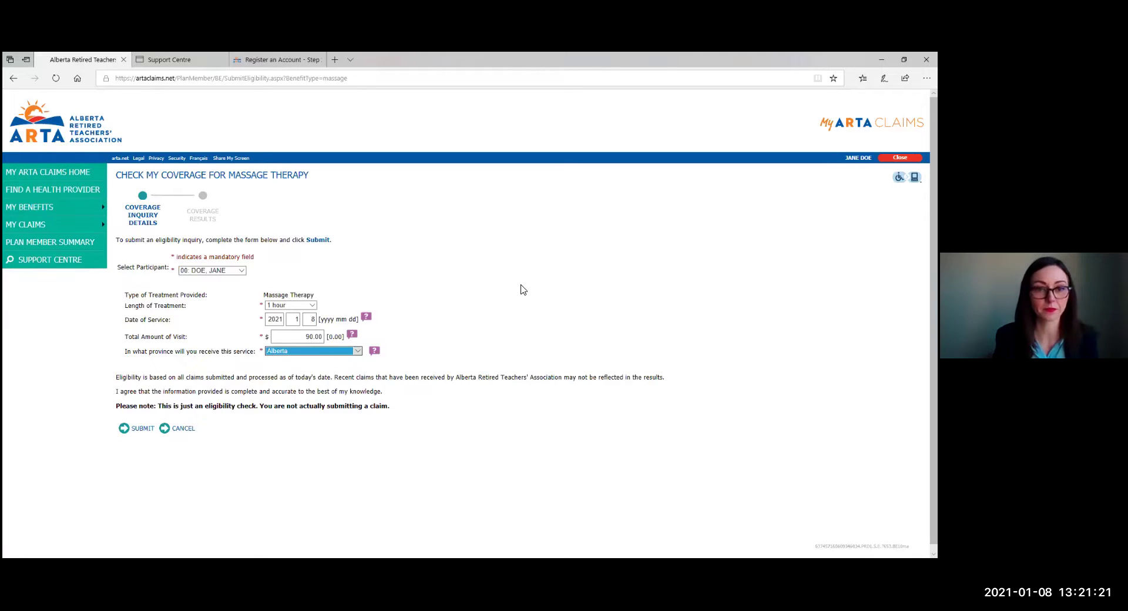
{"action": "left_click", "coordinate": [520, 290]}
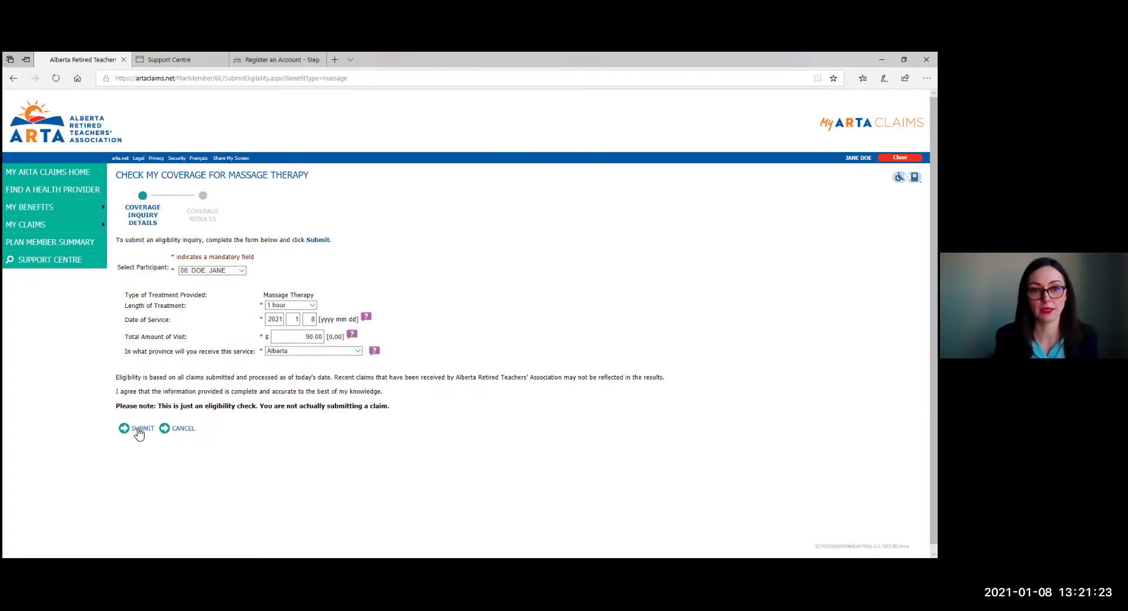
{"action": "left_click", "coordinate": [139, 431]}
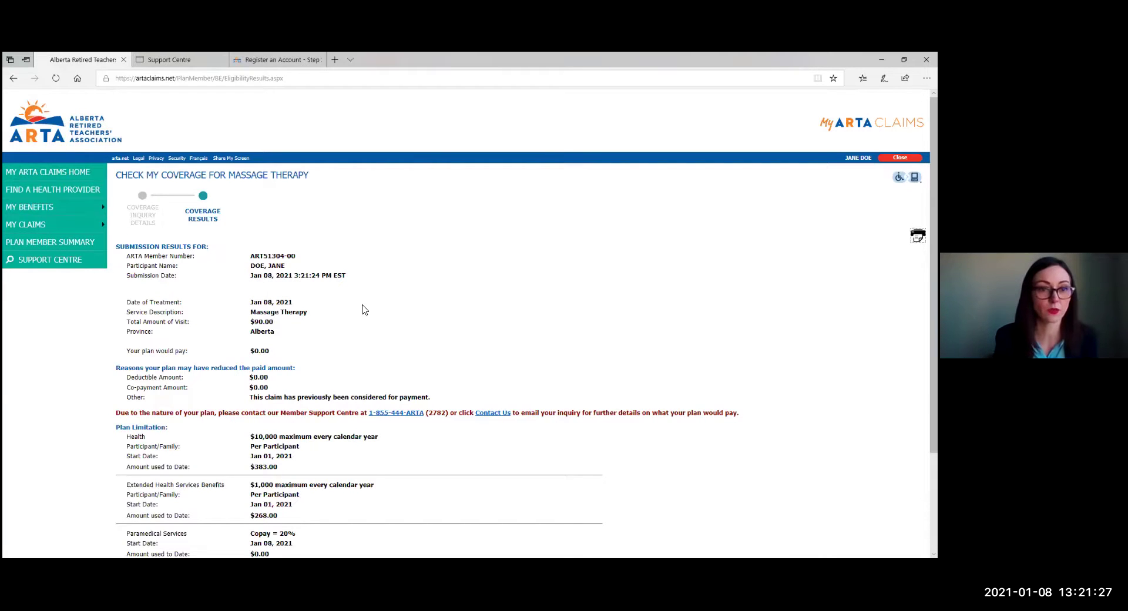
Review the $0.00-payable massage coverage results, then go back to the claims home dashboard.
{"action": "scroll", "coordinate": [363, 305], "scroll_direction": "down", "scroll_amount": 1}
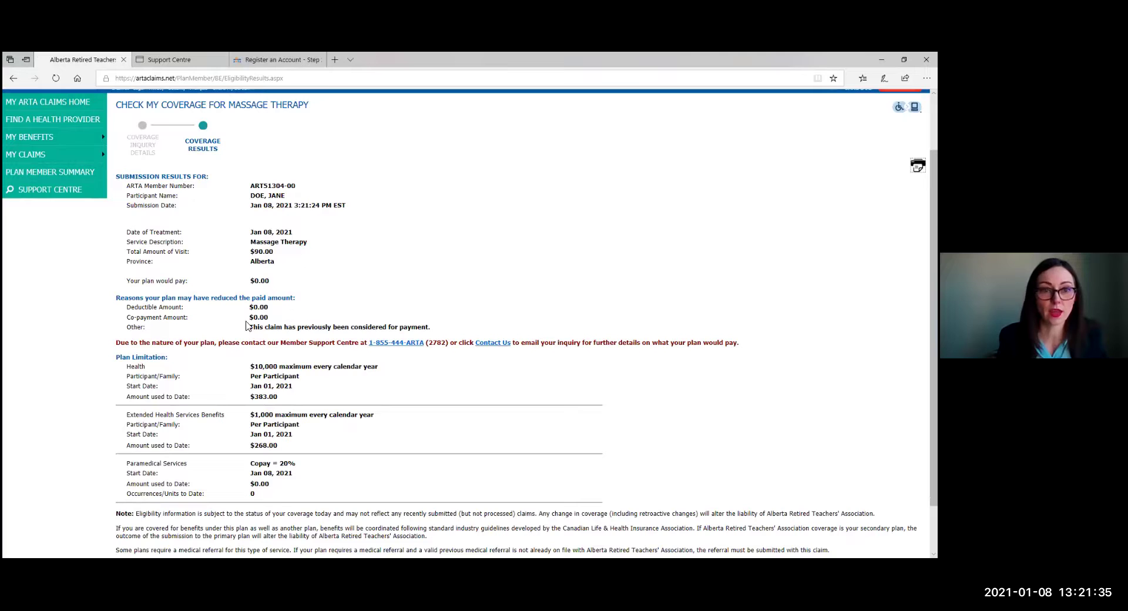
{"action": "scroll", "coordinate": [244, 346], "scroll_direction": "down", "scroll_amount": 1}
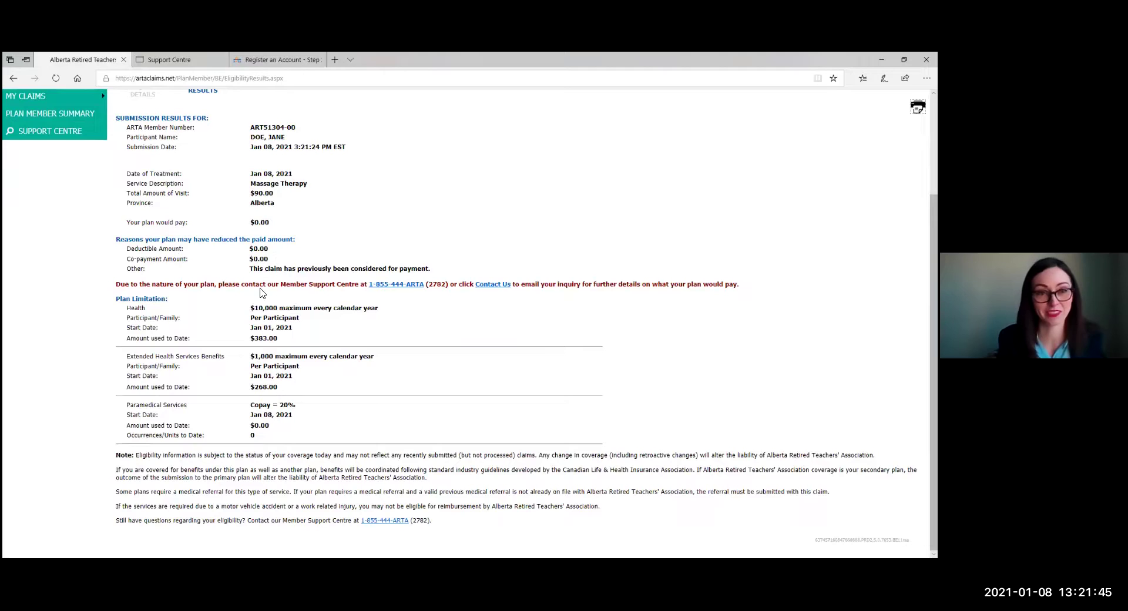
{"action": "scroll", "coordinate": [261, 298], "scroll_direction": "up", "scroll_amount": 2}
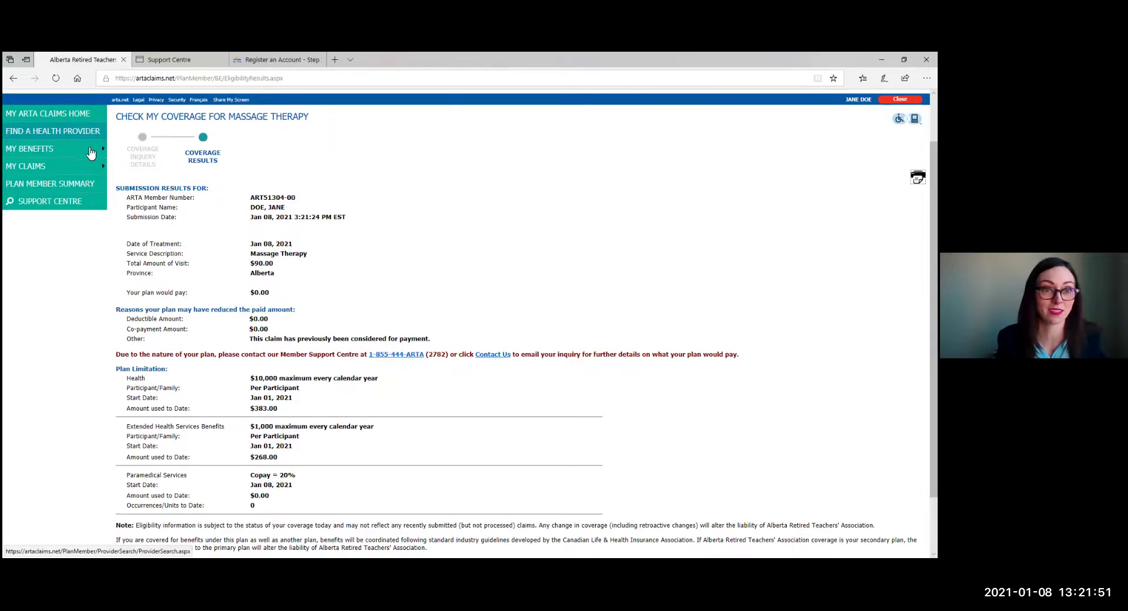
{"action": "mouse_move", "coordinate": [91, 152]}
{"action": "left_click", "coordinate": [142, 152]}
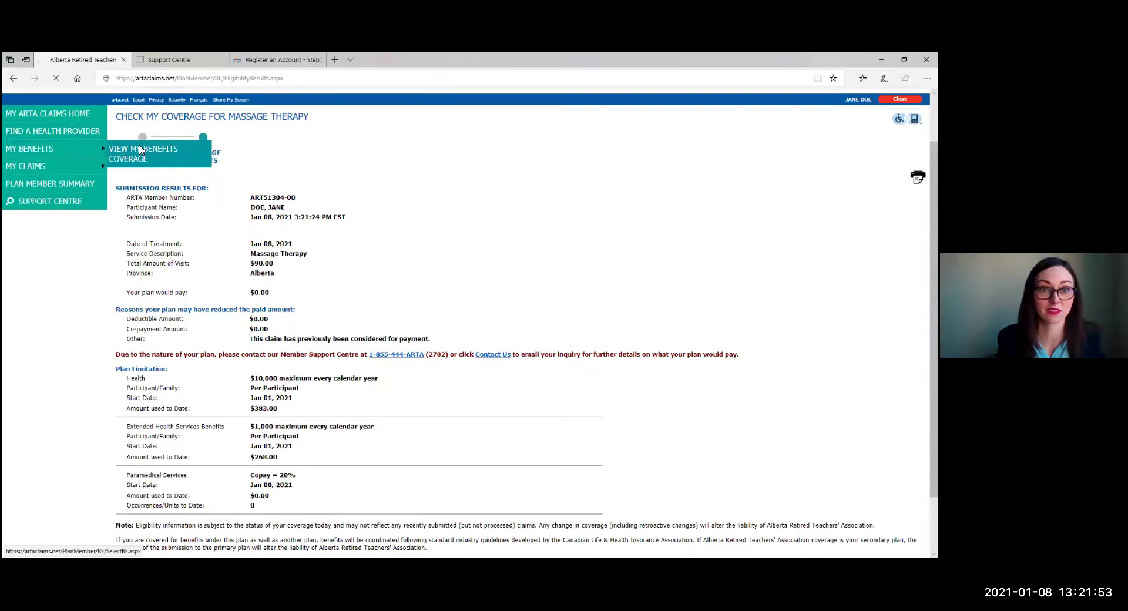
{"action": "left_click", "coordinate": [98, 169]}
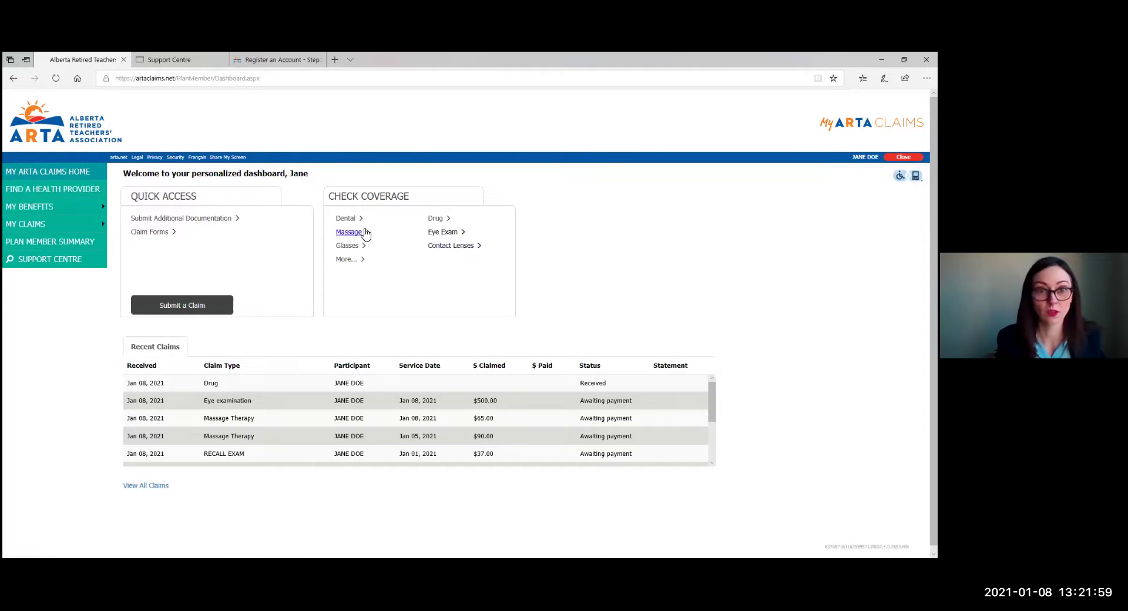
Run a Physiotherapy Treatment coverage check for a $75.00 visit in Alberta.
{"action": "left_click", "coordinate": [353, 259]}
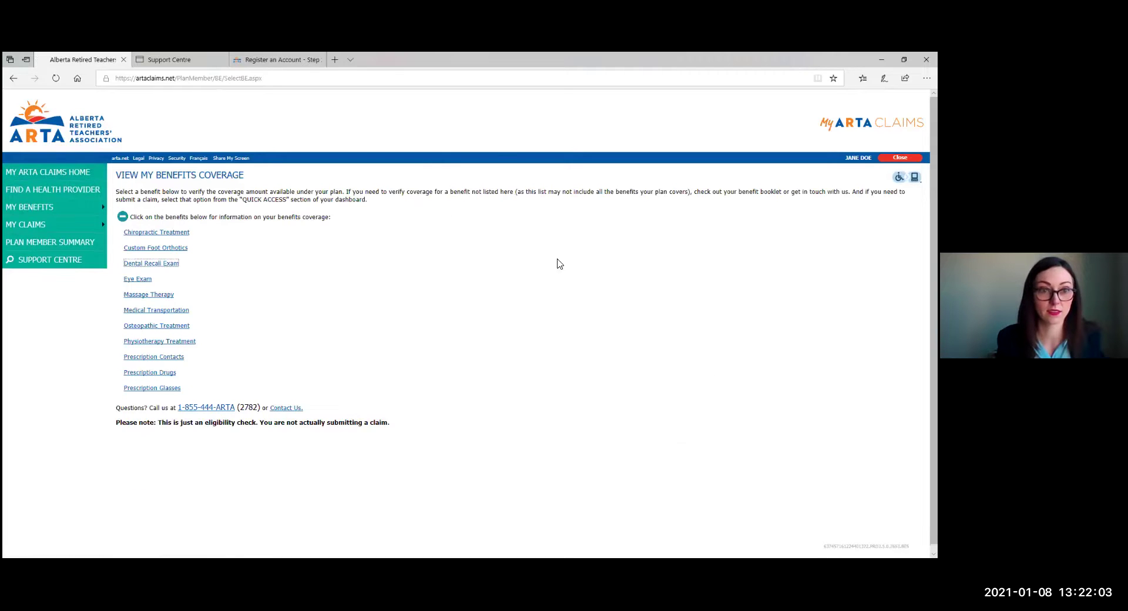
{"action": "left_click", "coordinate": [165, 343]}
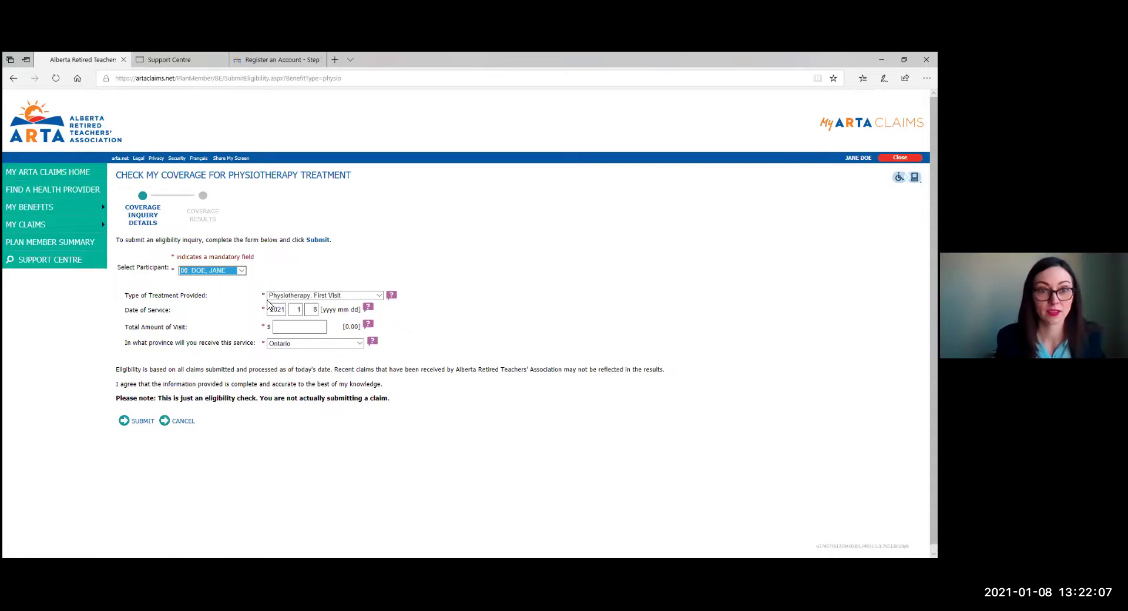
{"action": "left_click", "coordinate": [304, 328]}
{"action": "type", "text": "75.00"}
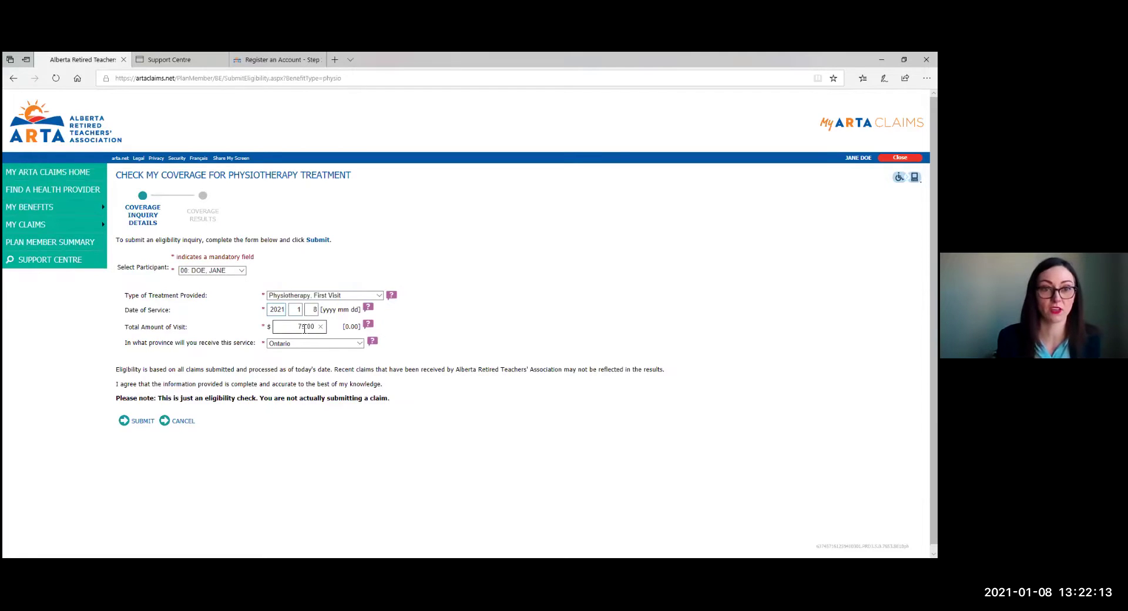
{"action": "left_click", "coordinate": [303, 343]}
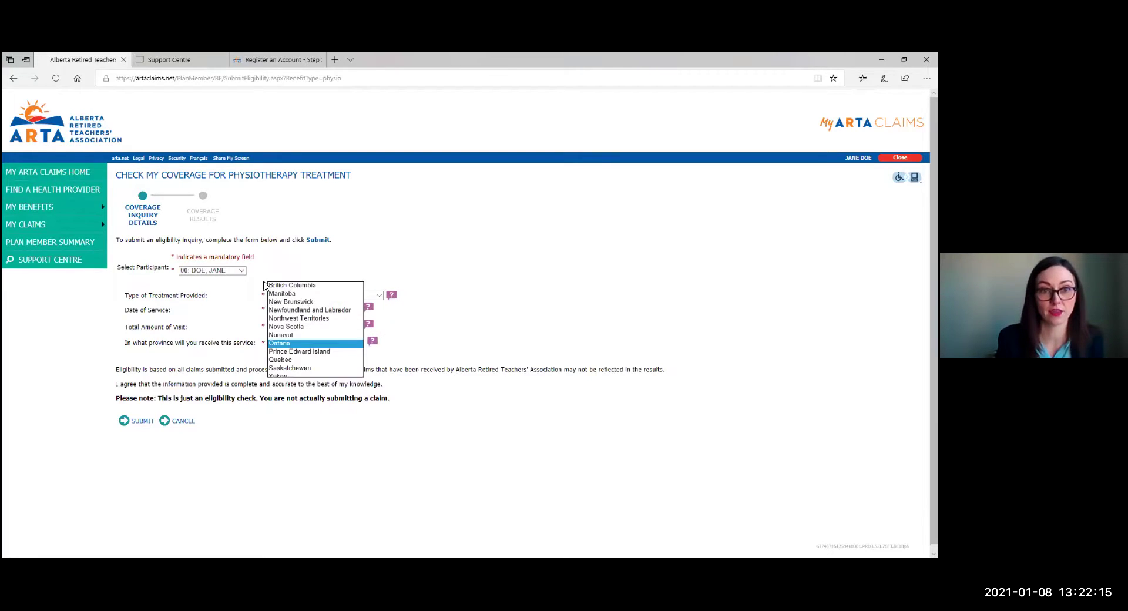
{"action": "left_click", "coordinate": [280, 343]}
{"action": "left_click", "coordinate": [282, 347]}
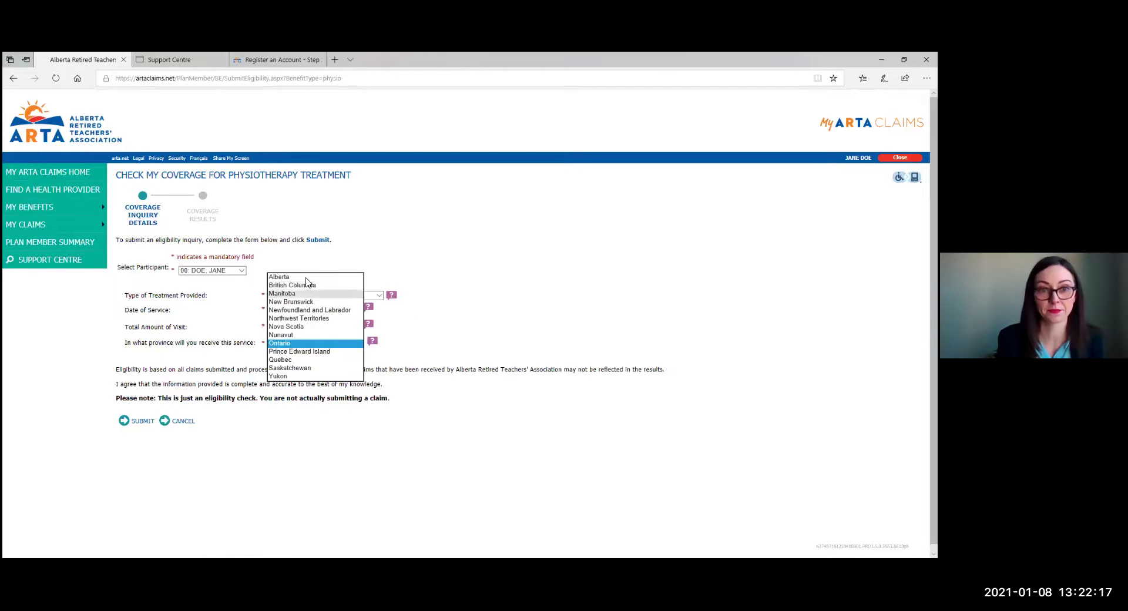
{"action": "left_click", "coordinate": [282, 276]}
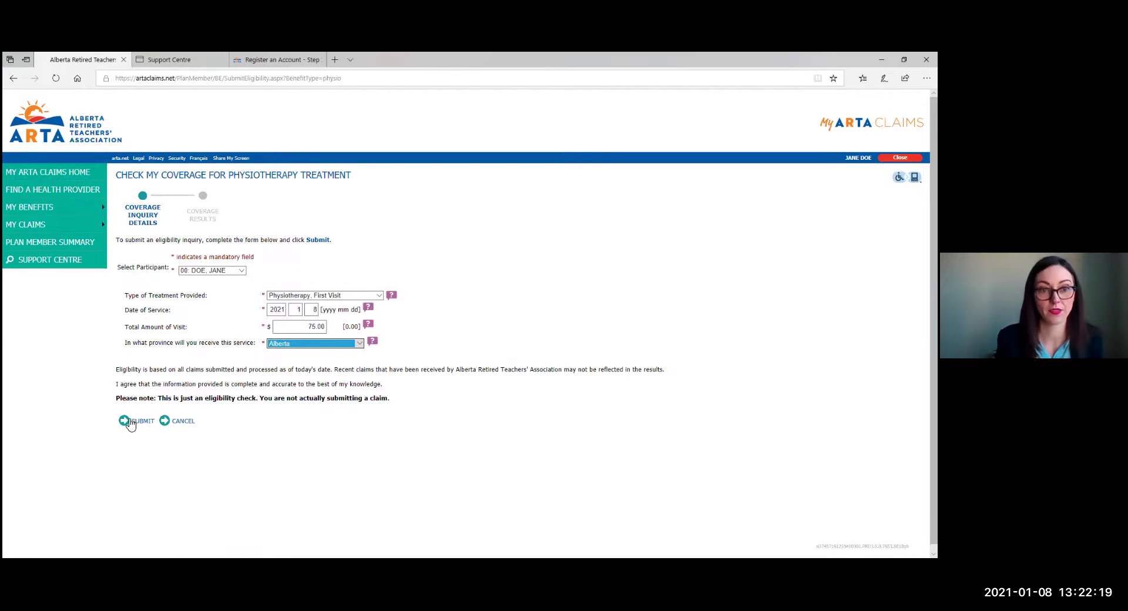
{"action": "left_click", "coordinate": [127, 422]}
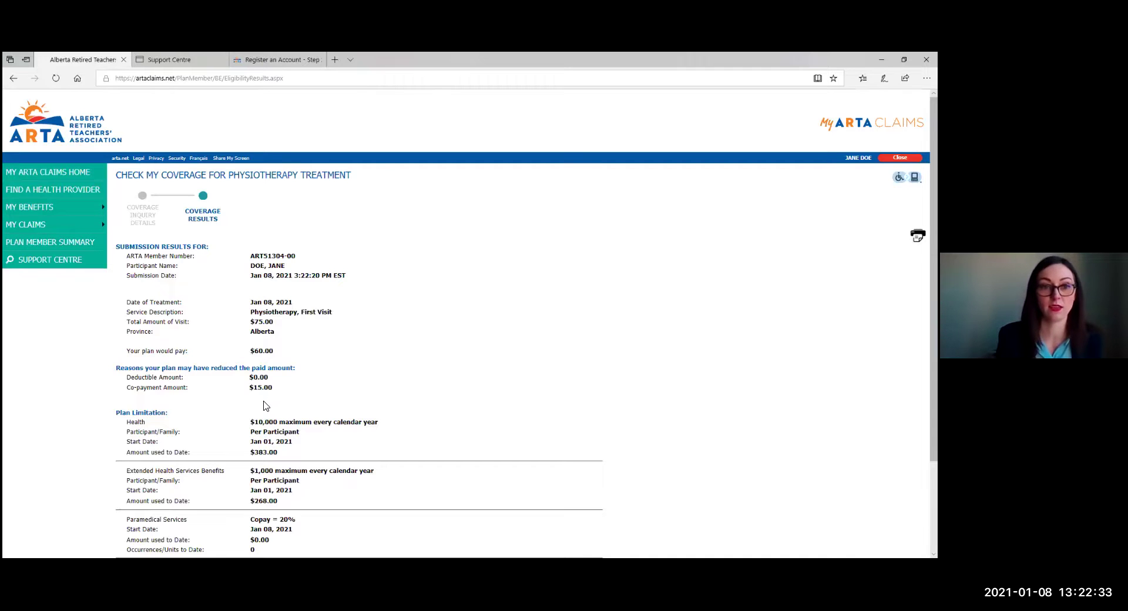
Review the $60.00 physiotherapy coverage result, then go back to the MyARTA Claims home dashboard.
{"action": "scroll", "coordinate": [266, 399], "scroll_direction": "down", "scroll_amount": 1}
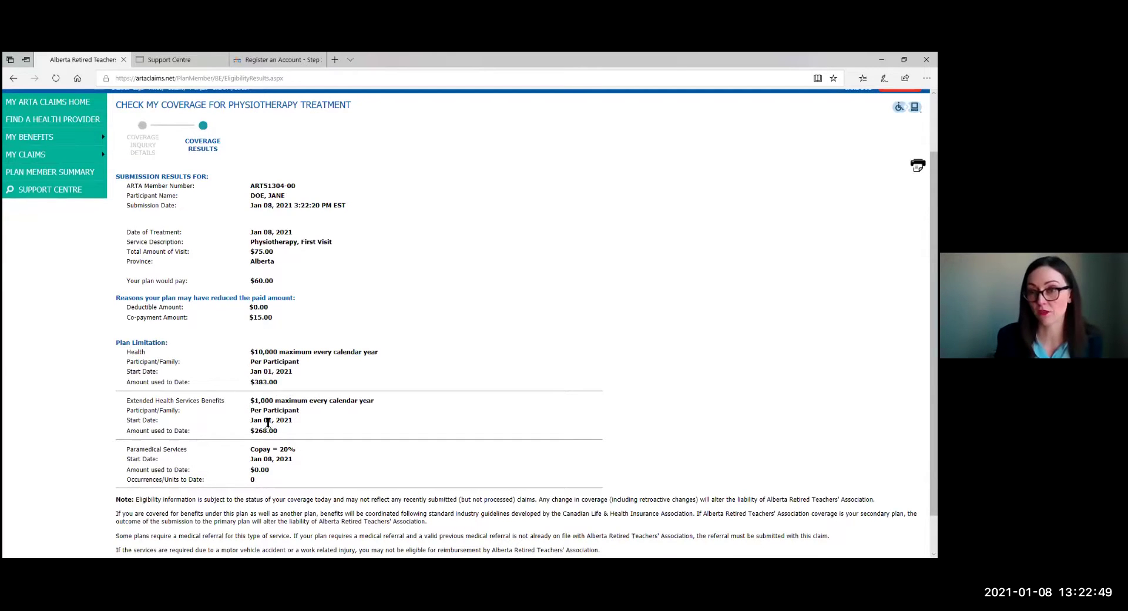
{"action": "scroll", "coordinate": [281, 440], "scroll_direction": "up", "scroll_amount": 1}
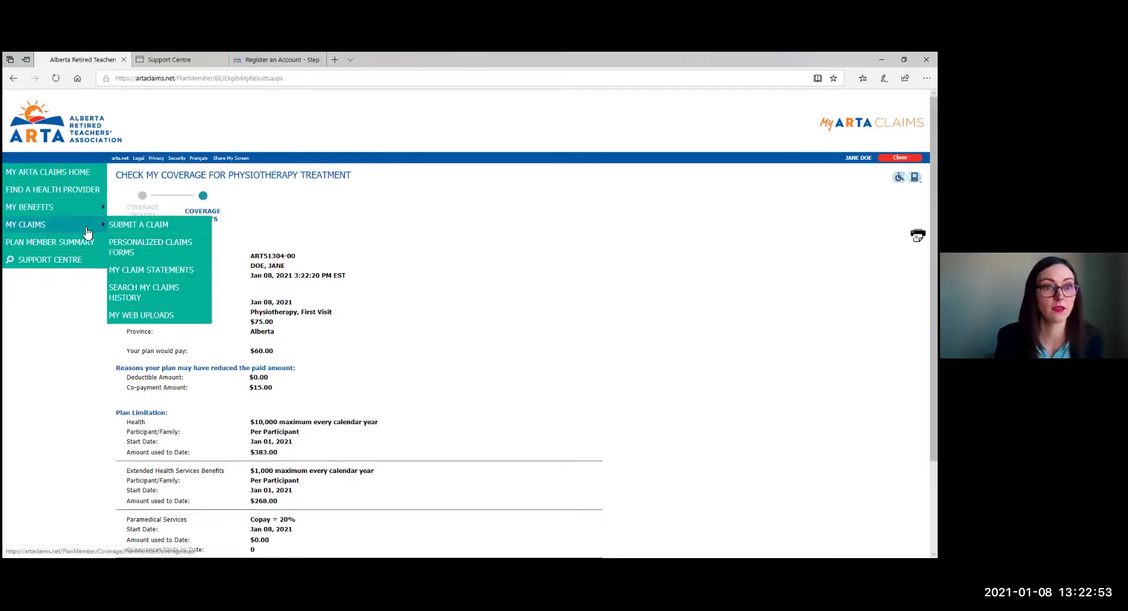
{"action": "left_click", "coordinate": [65, 179]}
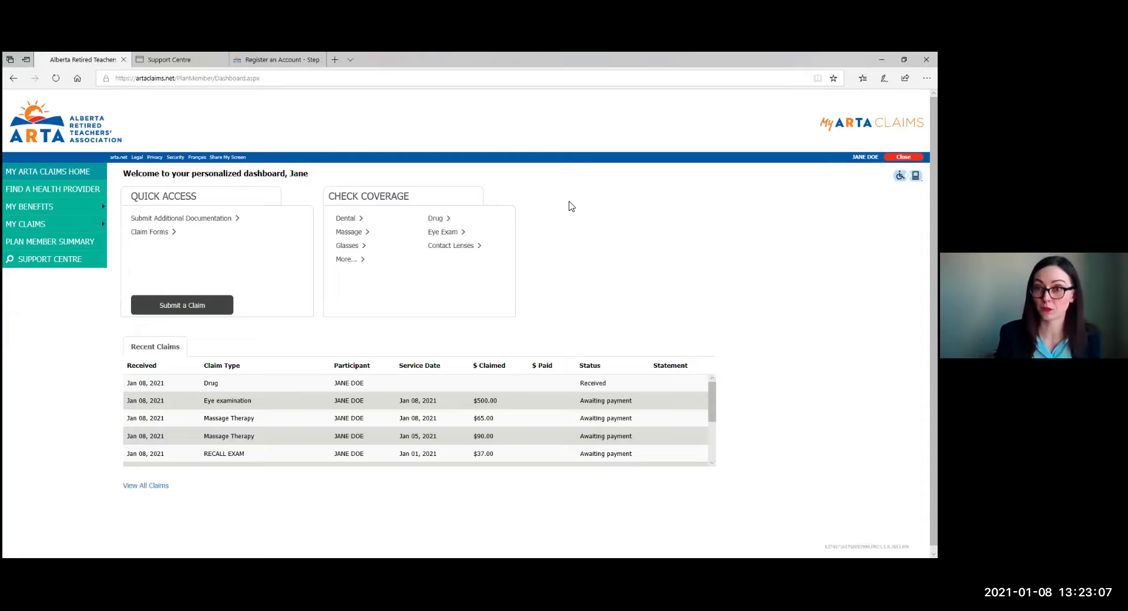
Search drug coverage for 'Atorv' with the plan member as participant.
{"action": "left_click", "coordinate": [436, 219]}
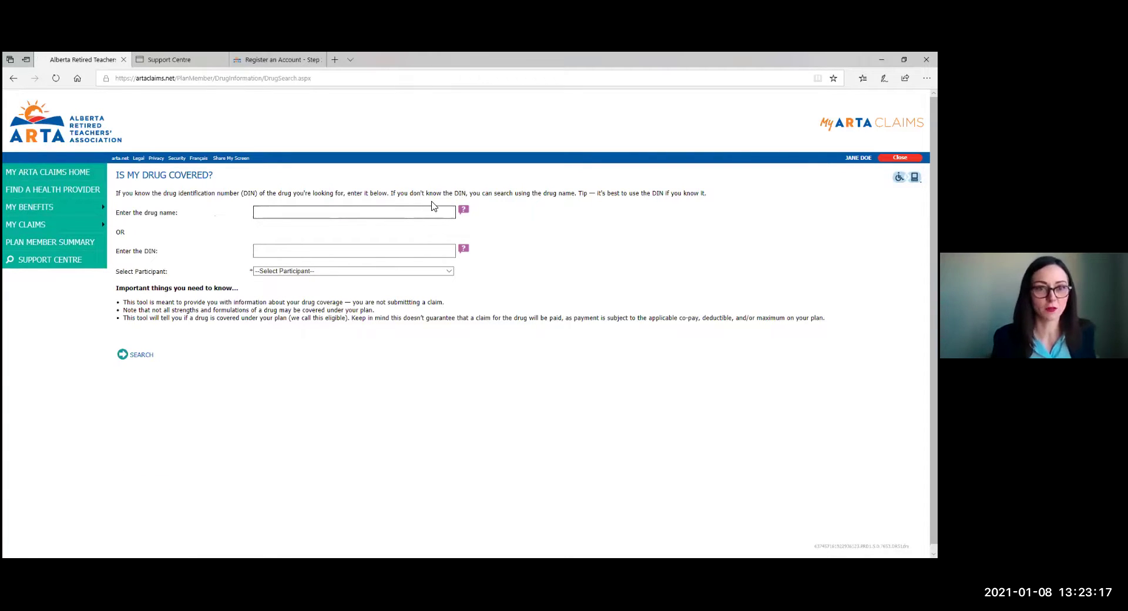
{"action": "left_click", "coordinate": [432, 210]}
{"action": "type", "text": "Ator"}
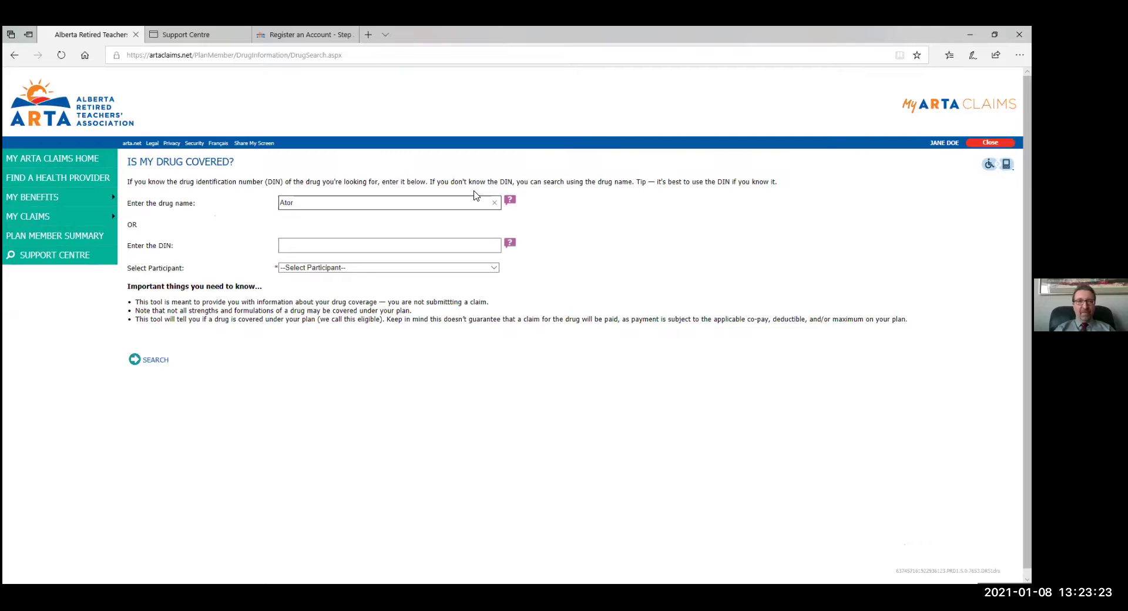
{"action": "type", "text": "v"}
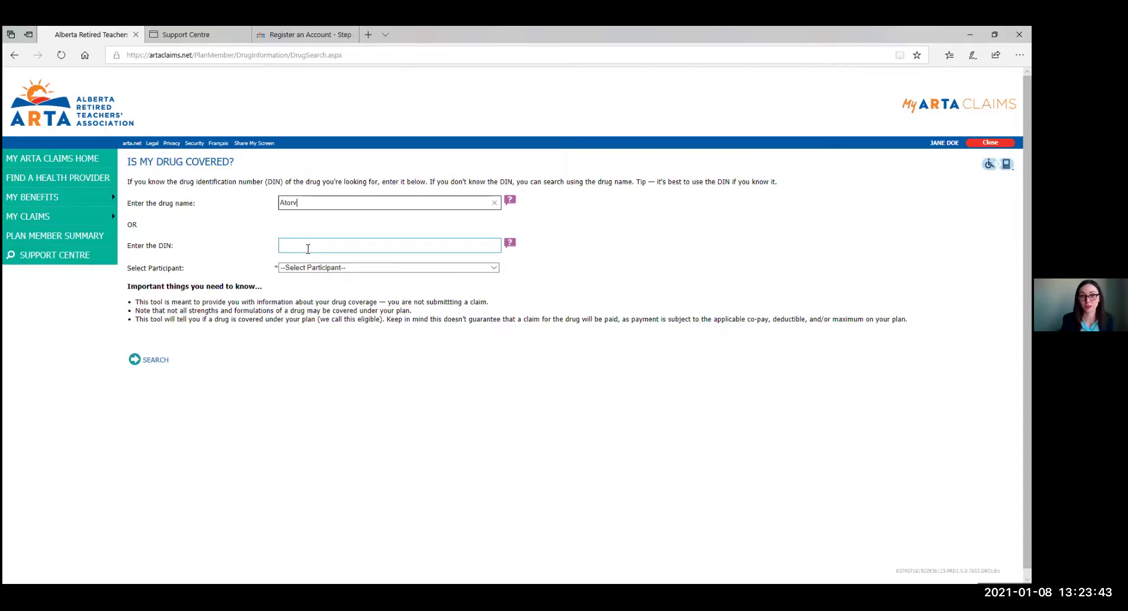
{"action": "left_click", "coordinate": [303, 268]}
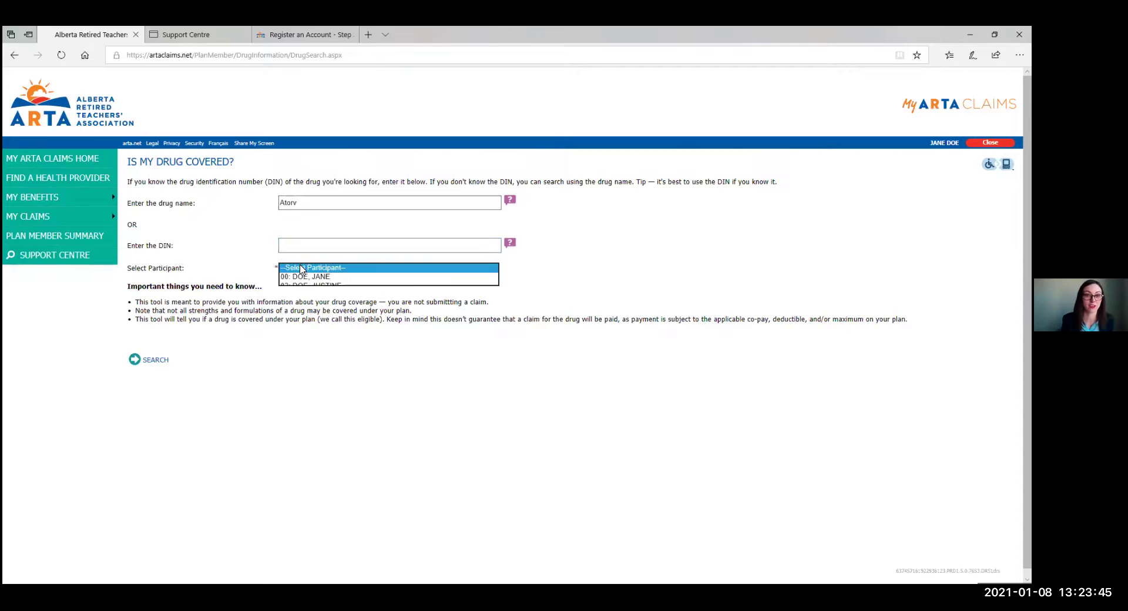
{"action": "left_click", "coordinate": [307, 276]}
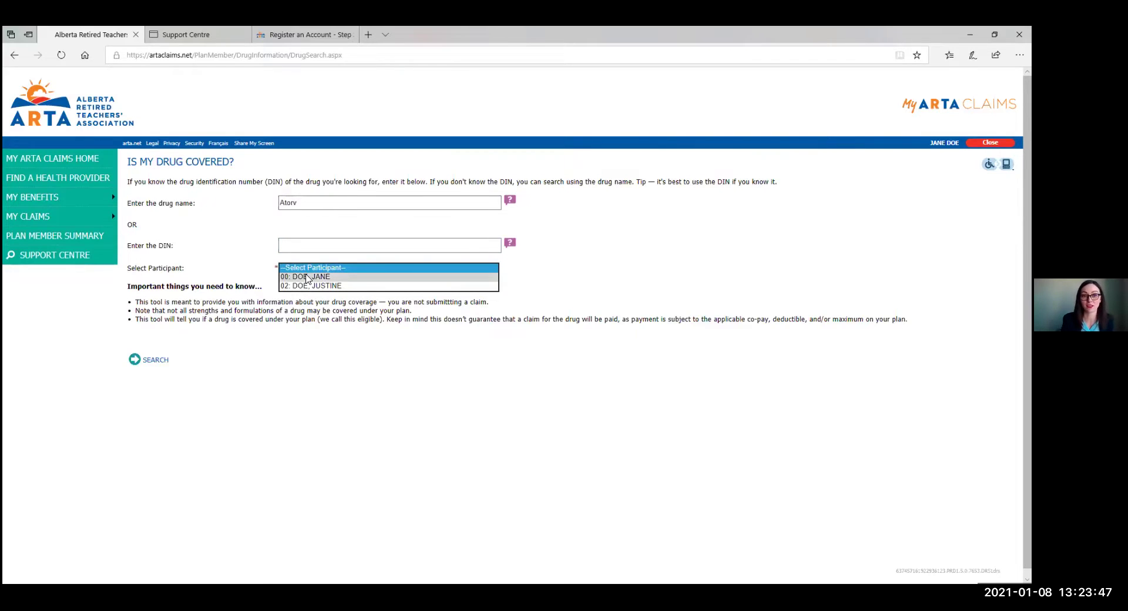
{"action": "left_click", "coordinate": [144, 361]}
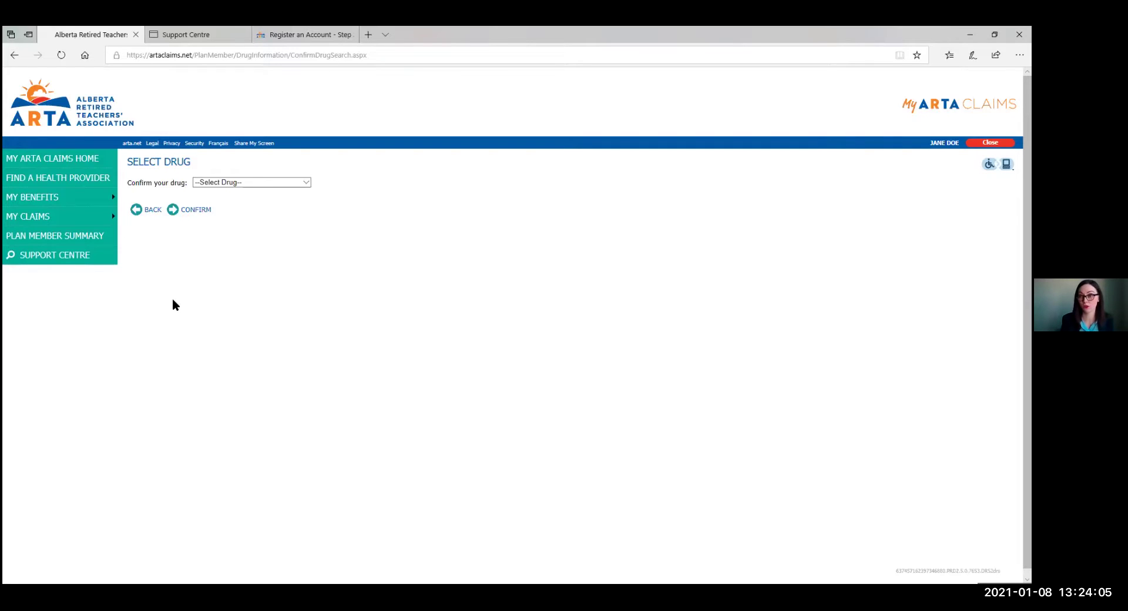
Confirm ATORVASTATIN 20MG TABLET as the drug to see its 20% copay coverage.
{"action": "left_click", "coordinate": [235, 183]}
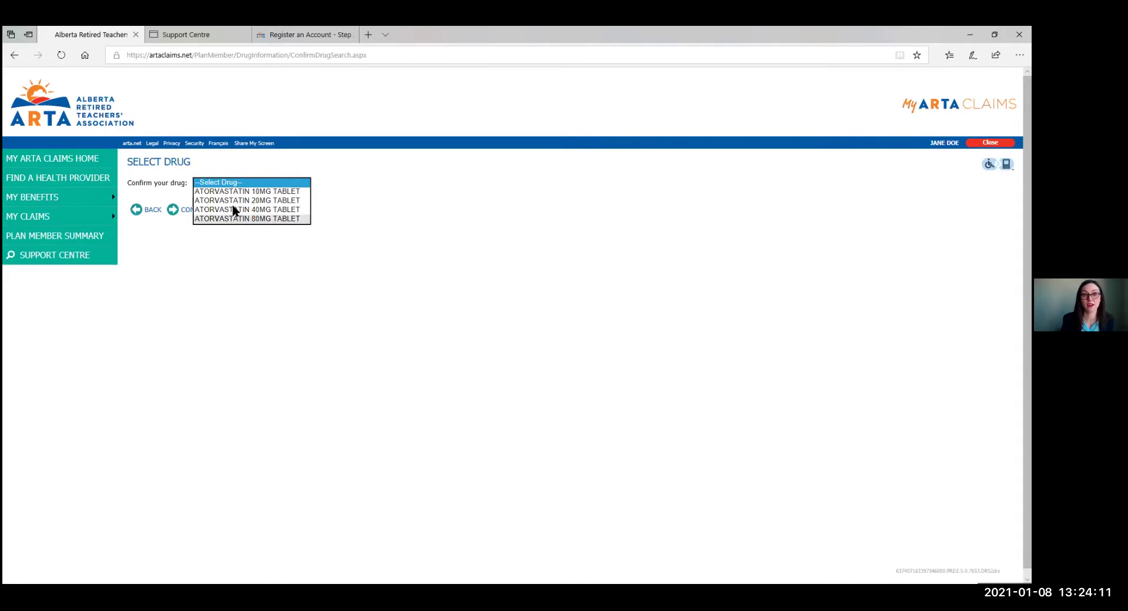
{"action": "left_click", "coordinate": [233, 200]}
{"action": "left_click", "coordinate": [178, 215]}
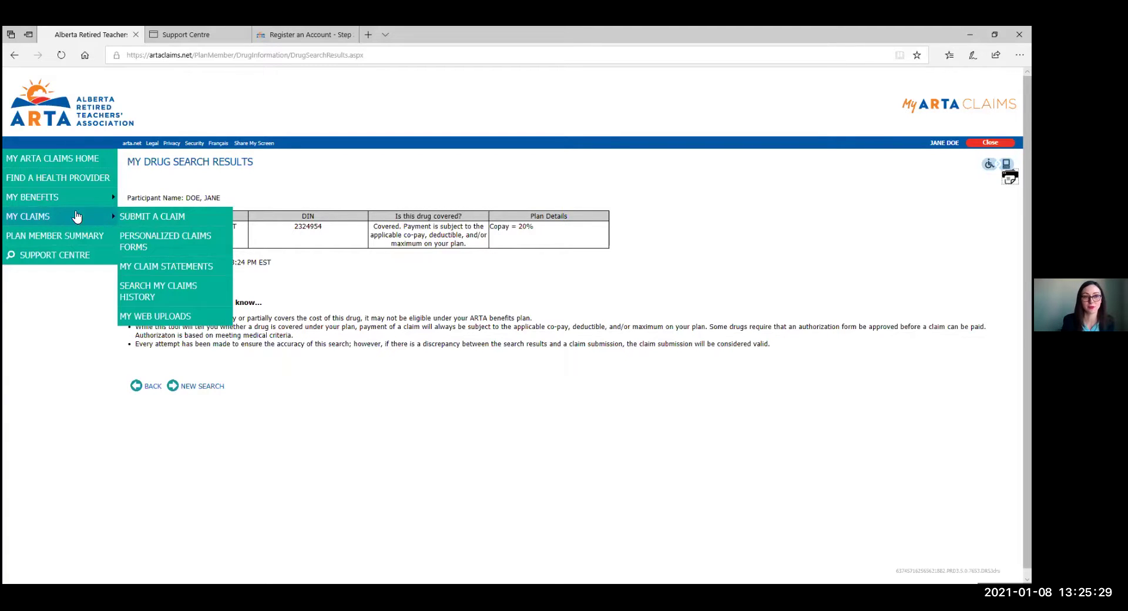
Submit a new claim of type Physiotherapy Treatment under Professional Services.
{"action": "mouse_move", "coordinate": [88, 204]}
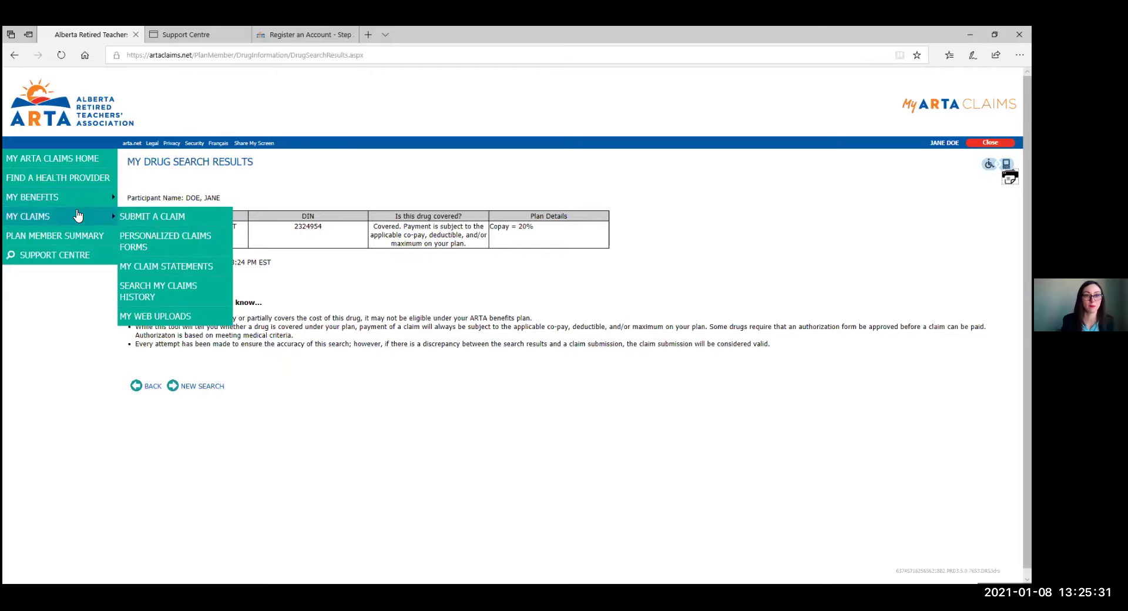
{"action": "left_click", "coordinate": [134, 216]}
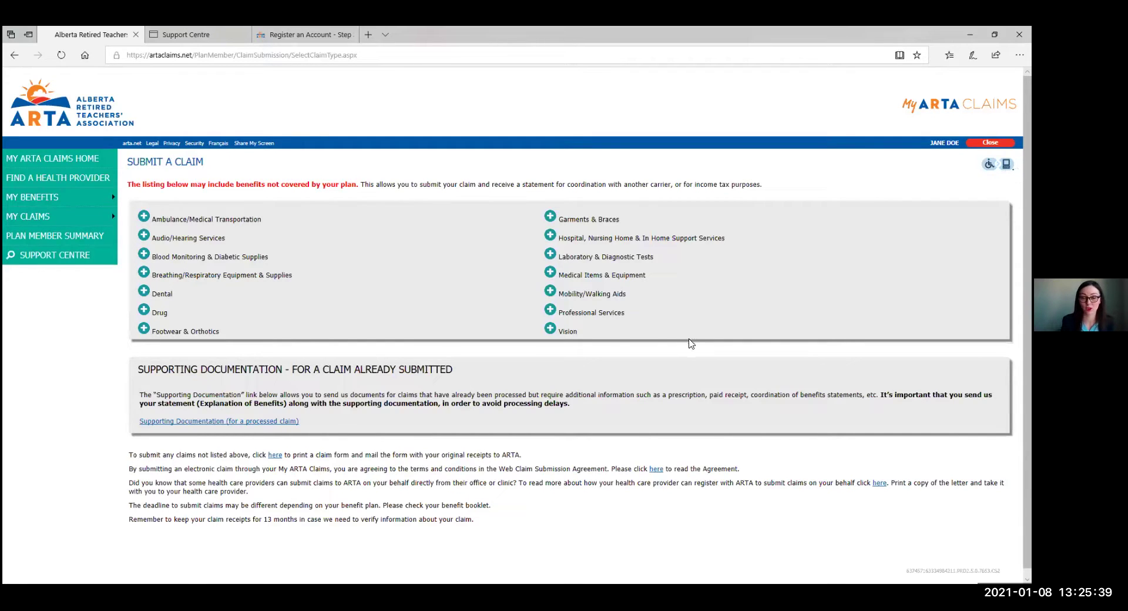
{"action": "scroll", "coordinate": [675, 312], "scroll_direction": "down", "scroll_amount": 1}
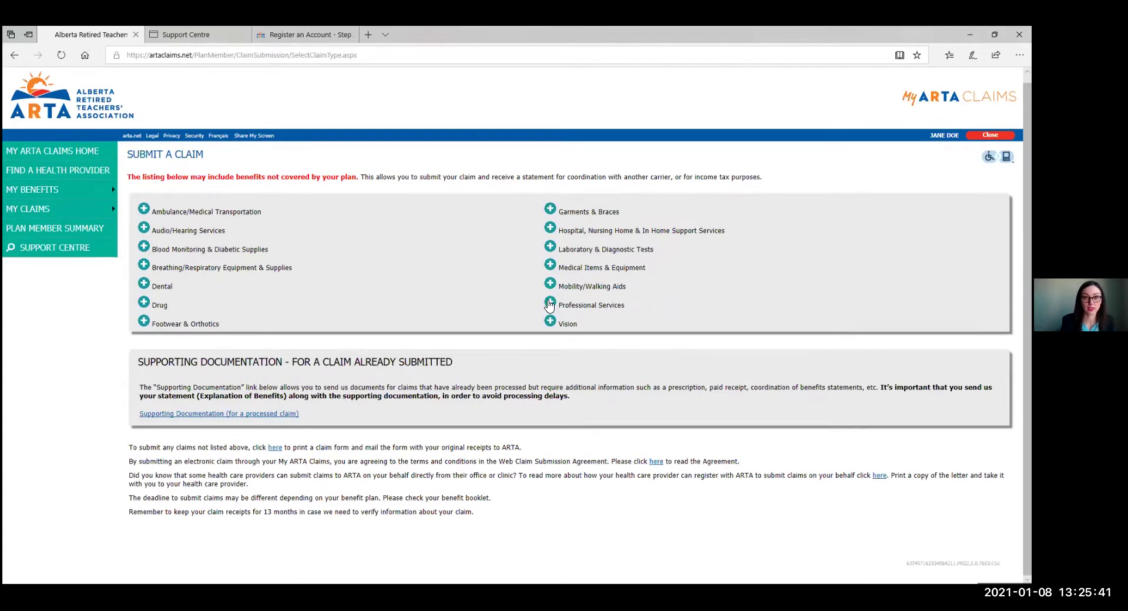
{"action": "left_click", "coordinate": [549, 304]}
{"action": "scroll", "coordinate": [555, 353], "scroll_direction": "down", "scroll_amount": 2}
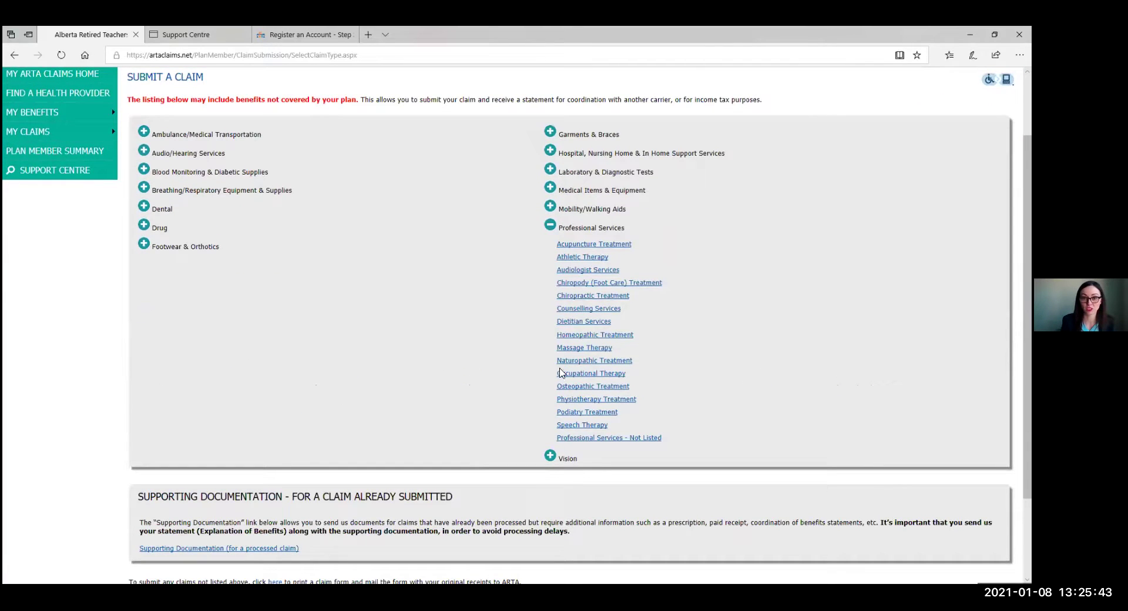
{"action": "left_click", "coordinate": [569, 401]}
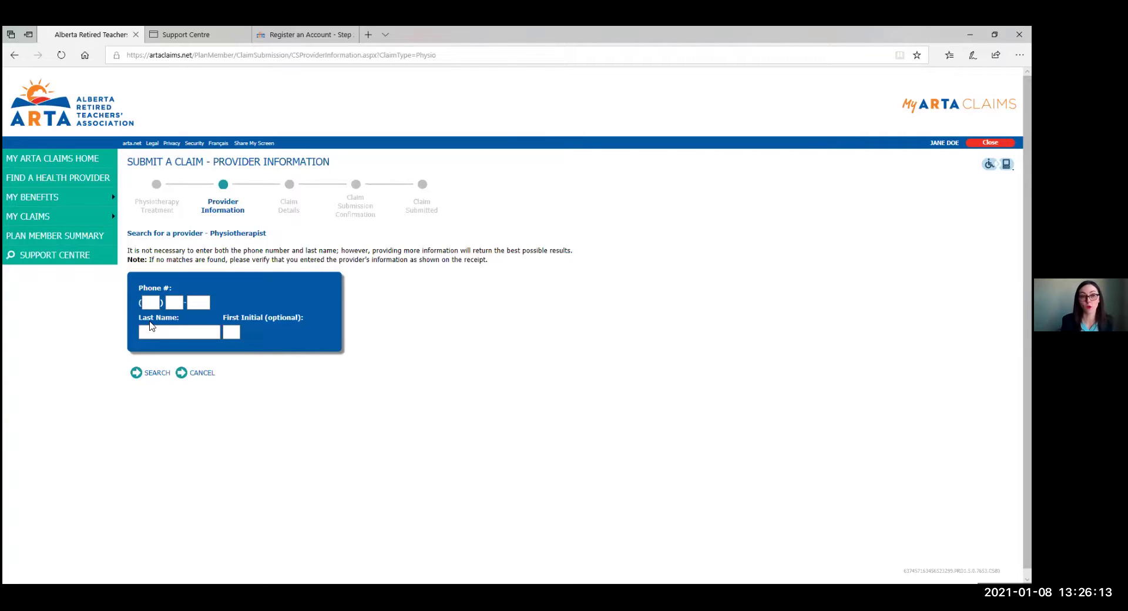
Search physiotherapists by the provider's last name and scroll through the matching results.
{"action": "left_click", "coordinate": [188, 329]}
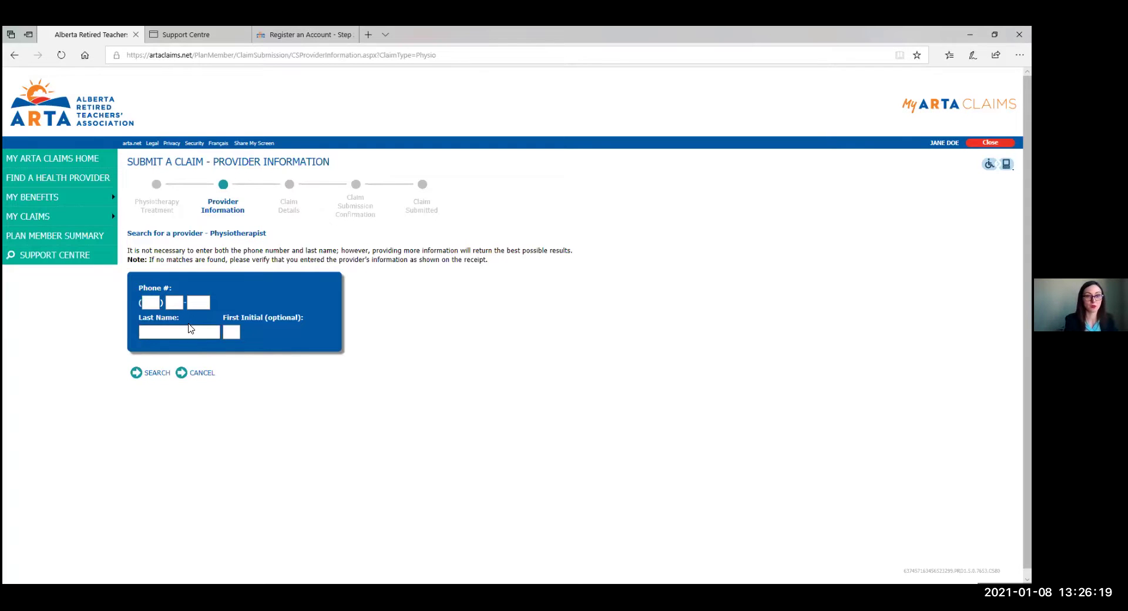
{"action": "type", "text": "Smith"}
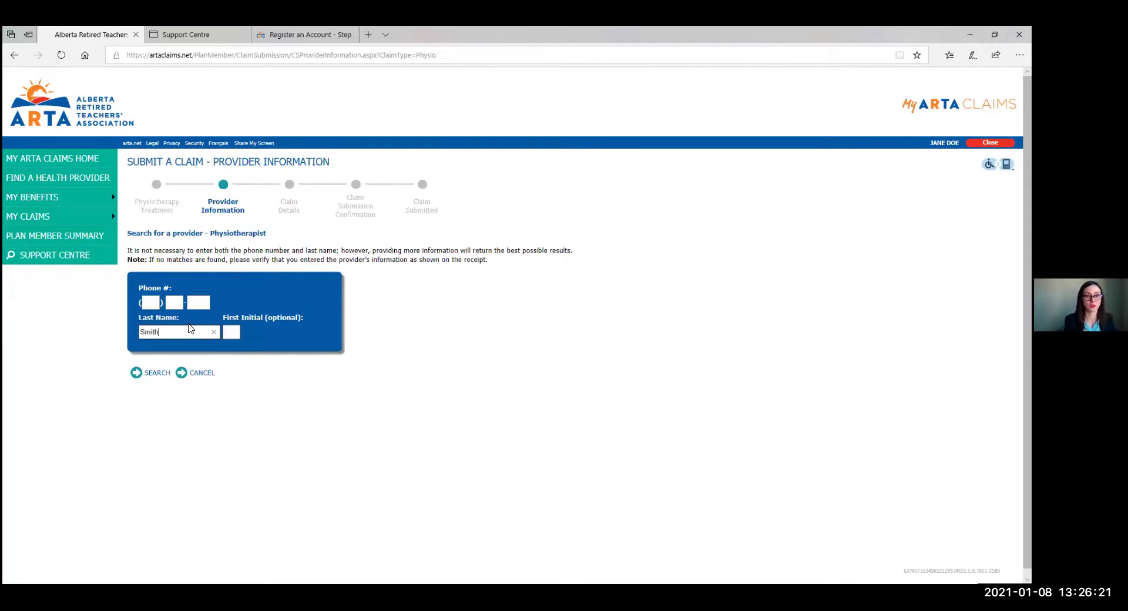
{"action": "left_click", "coordinate": [139, 370]}
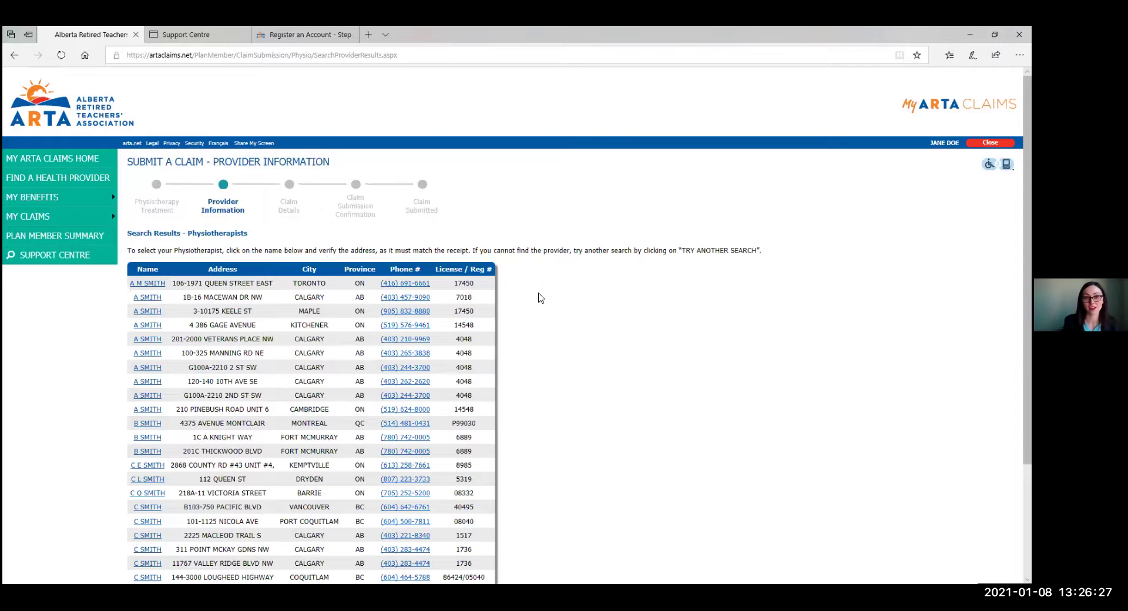
{"action": "scroll", "coordinate": [540, 296], "scroll_direction": "down", "scroll_amount": 1}
{"action": "scroll", "coordinate": [540, 296], "scroll_direction": "down", "scroll_amount": 2}
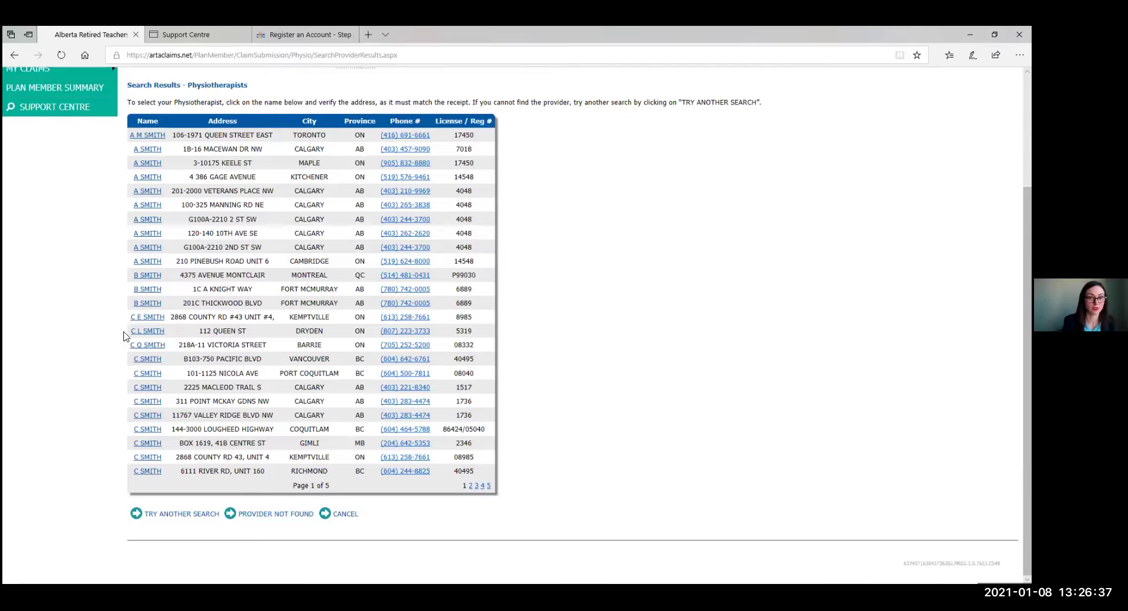
Choose the Fort McMurray physiotherapist and make the claim for the plan member.
{"action": "left_click", "coordinate": [140, 291]}
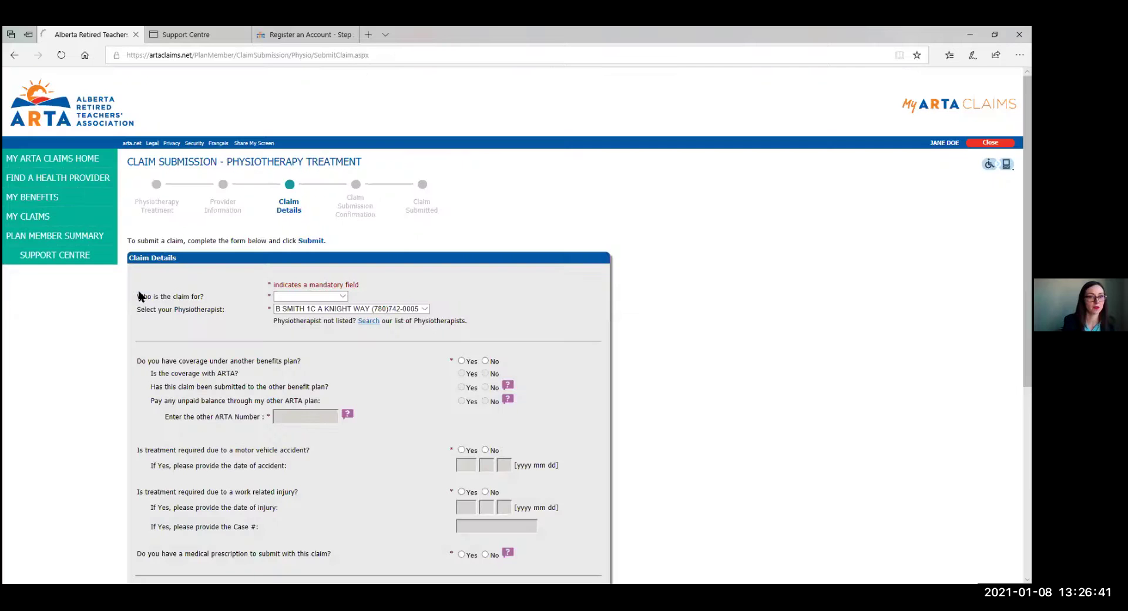
{"action": "scroll", "coordinate": [151, 317], "scroll_direction": "down", "scroll_amount": 1}
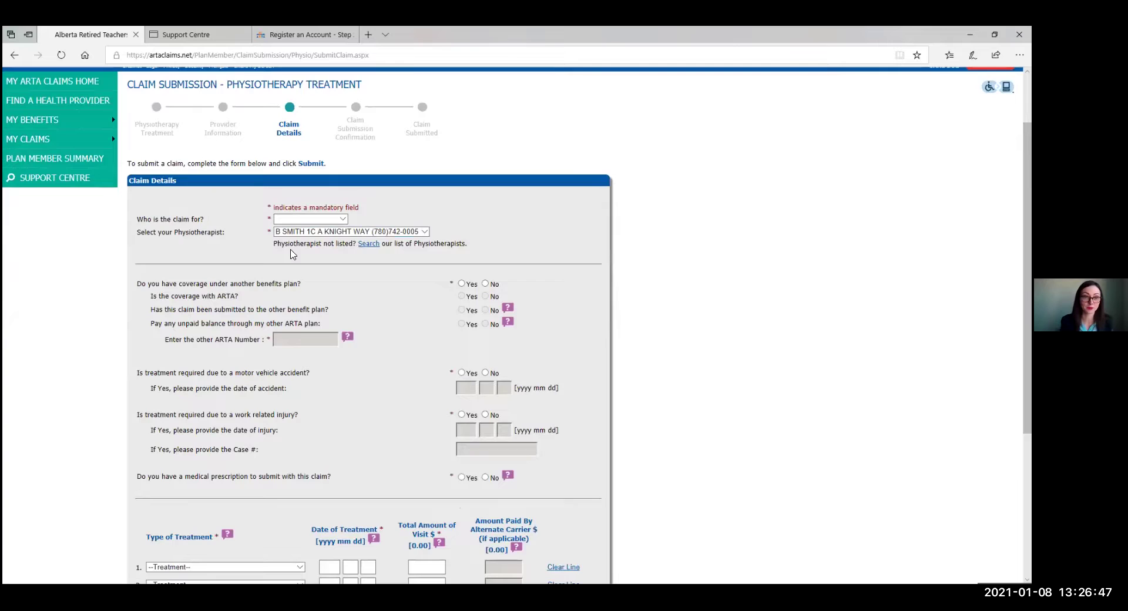
{"action": "scroll", "coordinate": [235, 245], "scroll_direction": "down", "scroll_amount": 1}
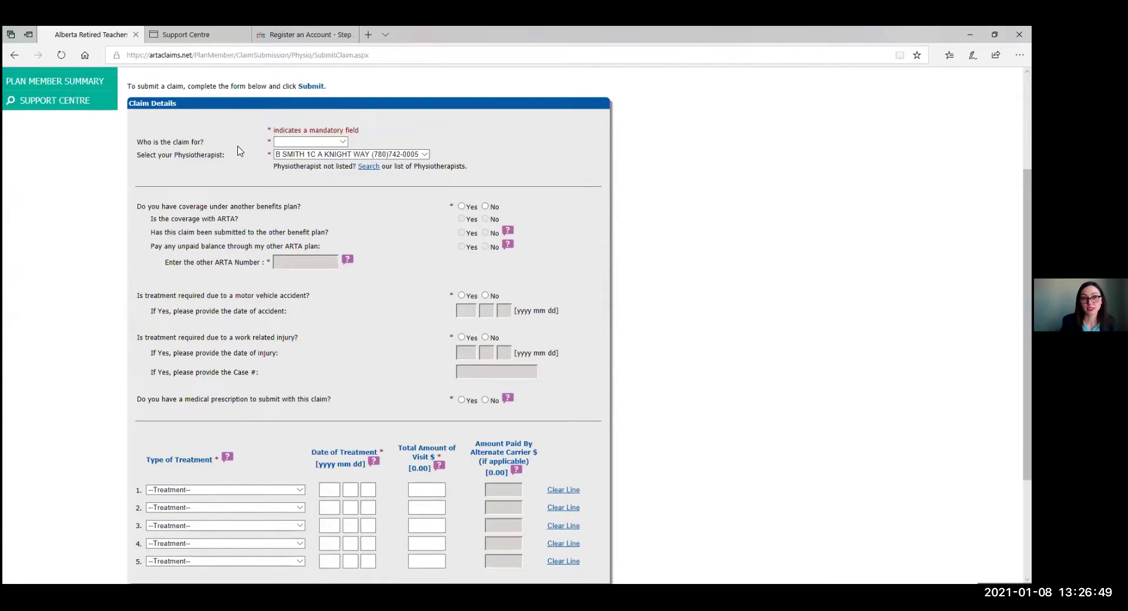
{"action": "left_click", "coordinate": [340, 142]}
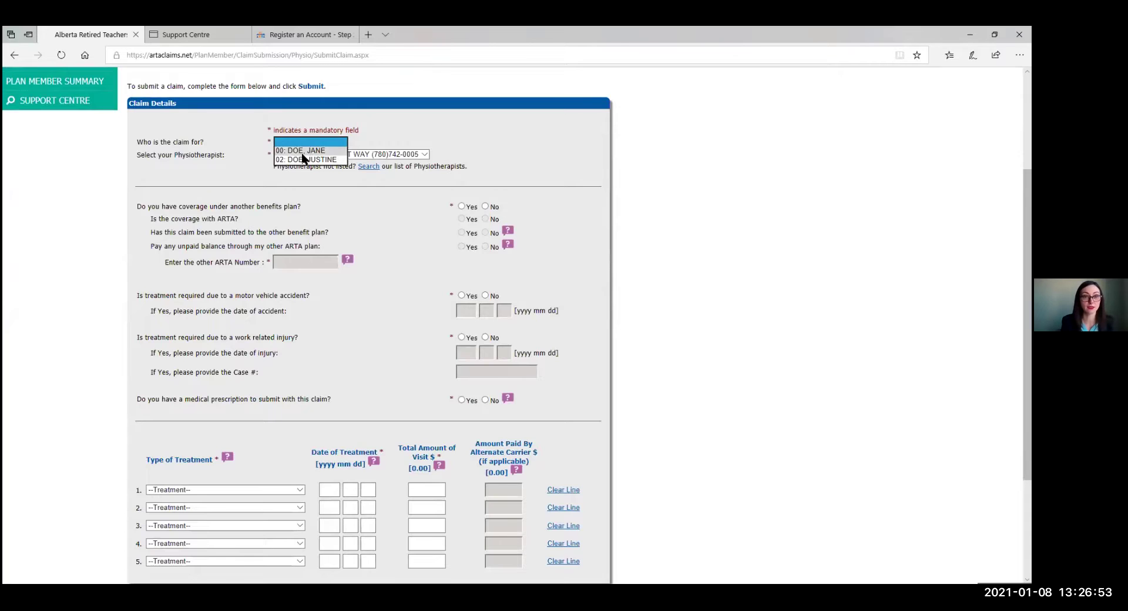
{"action": "left_click", "coordinate": [302, 152]}
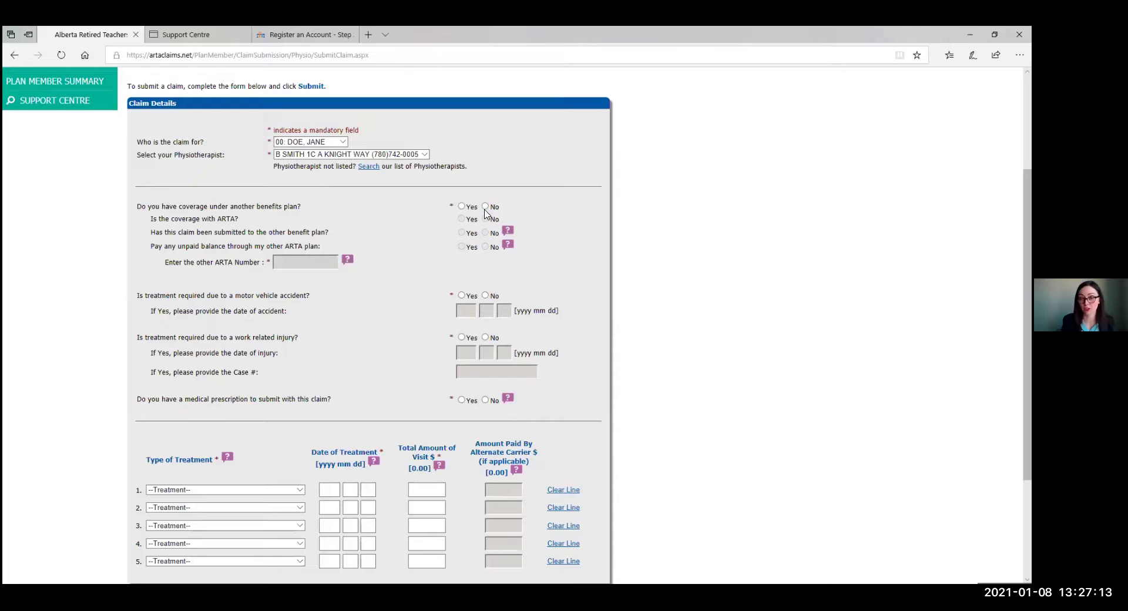
Answer no to other coverage, motor vehicle accident, work injury, and prescription.
{"action": "left_click", "coordinate": [484, 207]}
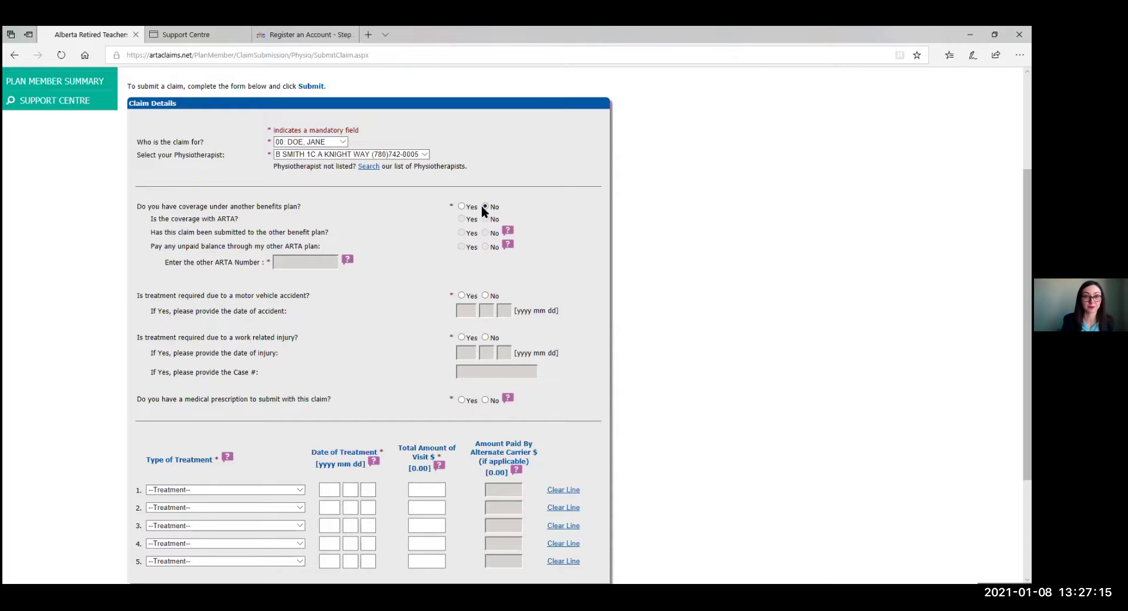
{"action": "scroll", "coordinate": [552, 267], "scroll_direction": "down", "scroll_amount": 2}
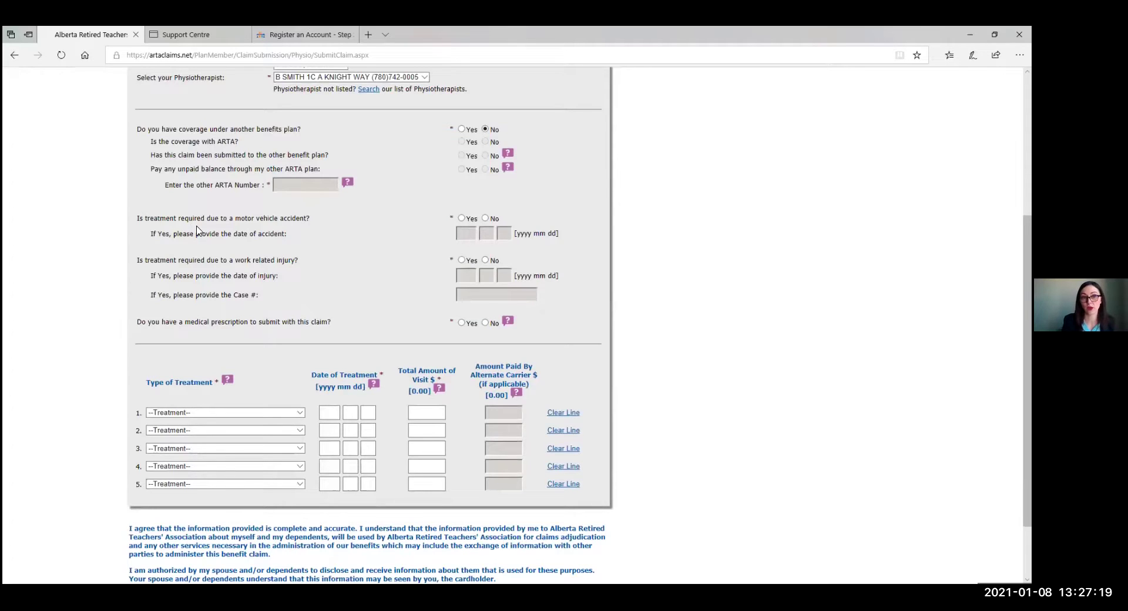
{"action": "left_click", "coordinate": [491, 221]}
{"action": "left_click", "coordinate": [484, 262]}
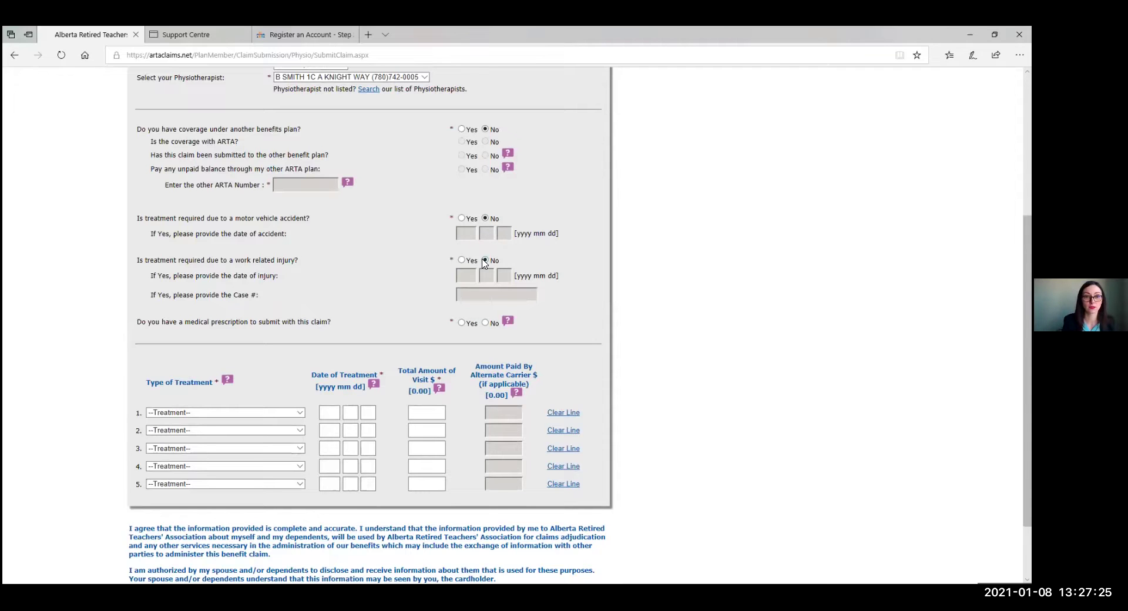
{"action": "scroll", "coordinate": [458, 265], "scroll_direction": "down", "scroll_amount": 1}
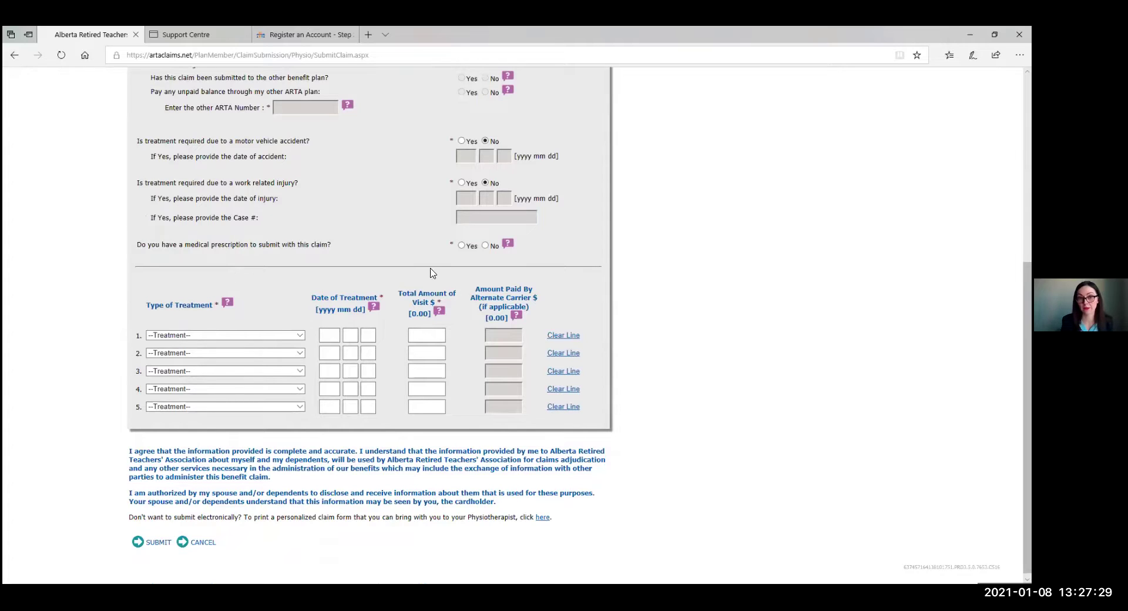
{"action": "left_click", "coordinate": [463, 246]}
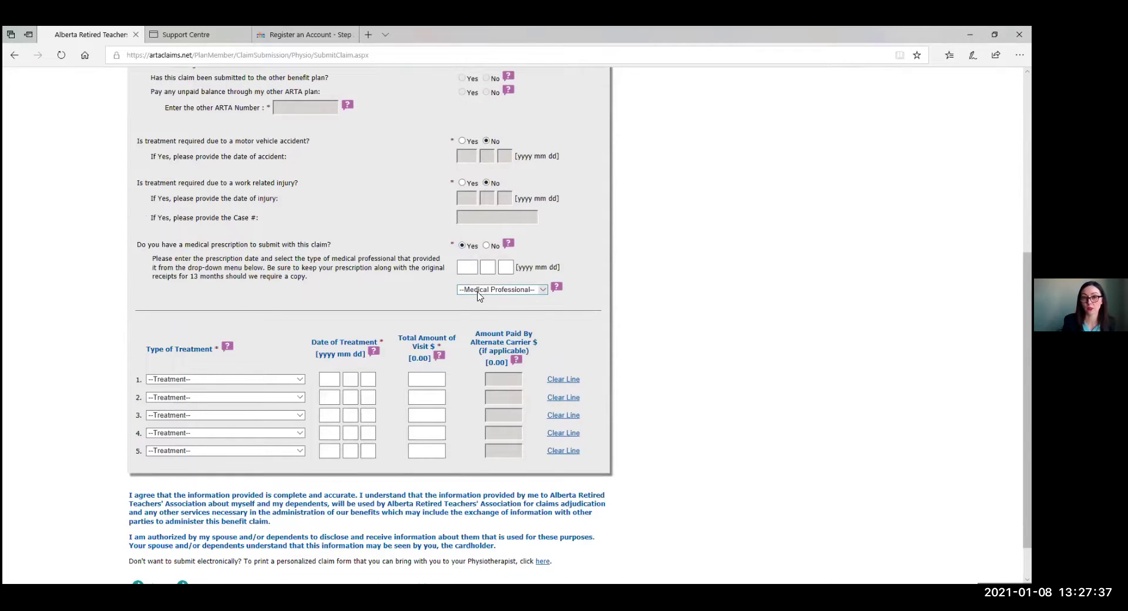
{"action": "left_click", "coordinate": [480, 290]}
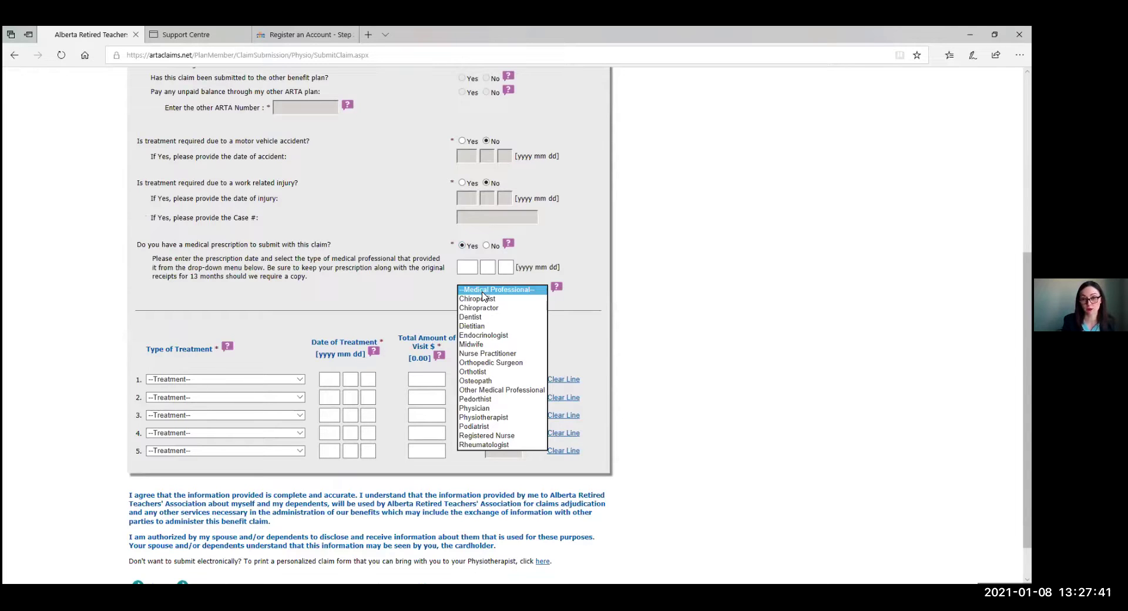
{"action": "left_click", "coordinate": [487, 245]}
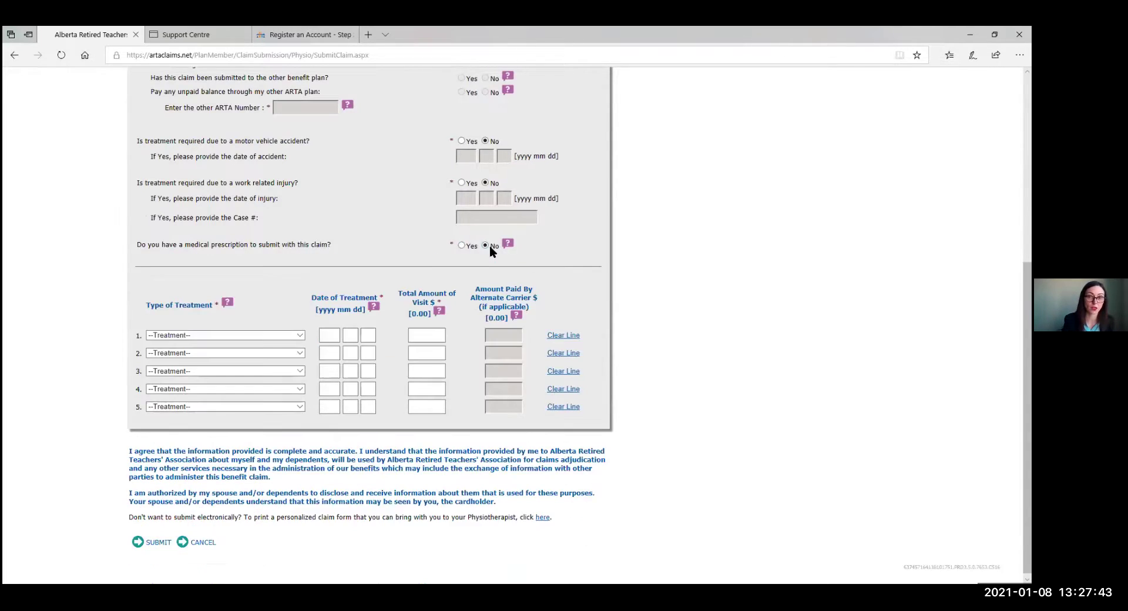
Add treatment line 1: Physiotherapy, First Visit on 2021 01 08, total 100.00.
{"action": "left_click", "coordinate": [296, 336]}
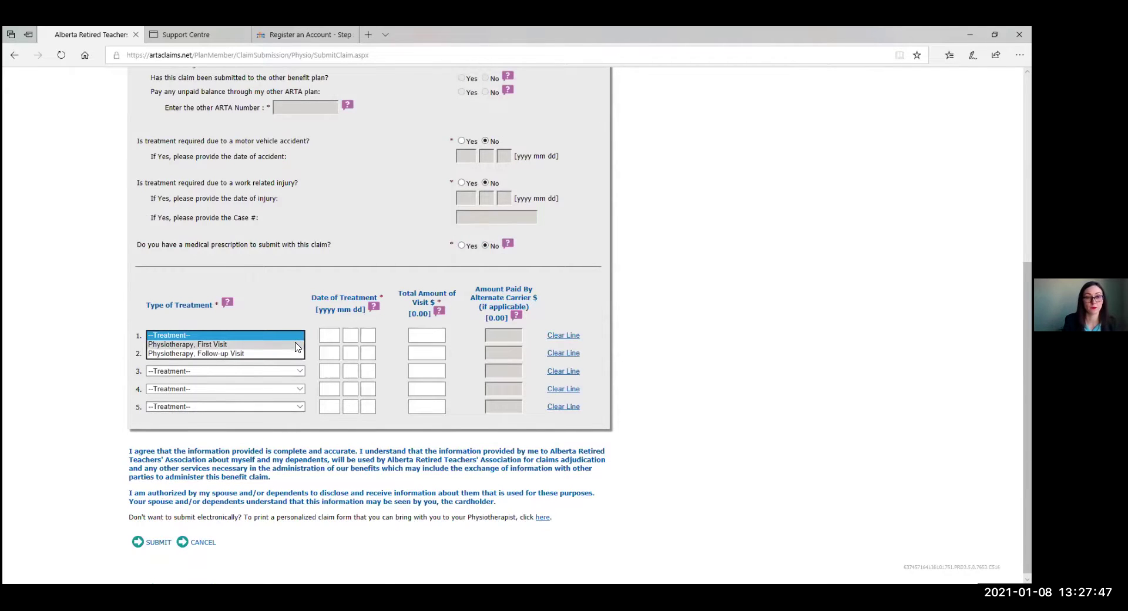
{"action": "left_click", "coordinate": [297, 344]}
{"action": "left_click", "coordinate": [336, 335]}
{"action": "type", "text": "2021"}
{"action": "key", "text": "Tab"}
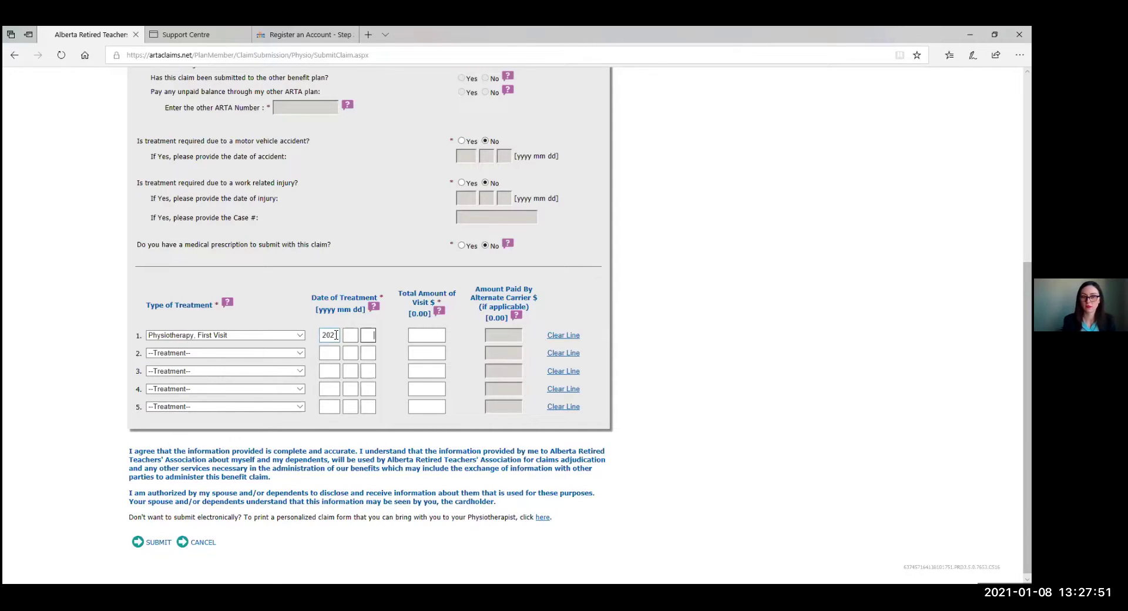
{"action": "left_click", "coordinate": [349, 332]}
{"action": "type", "text": "01 08"}
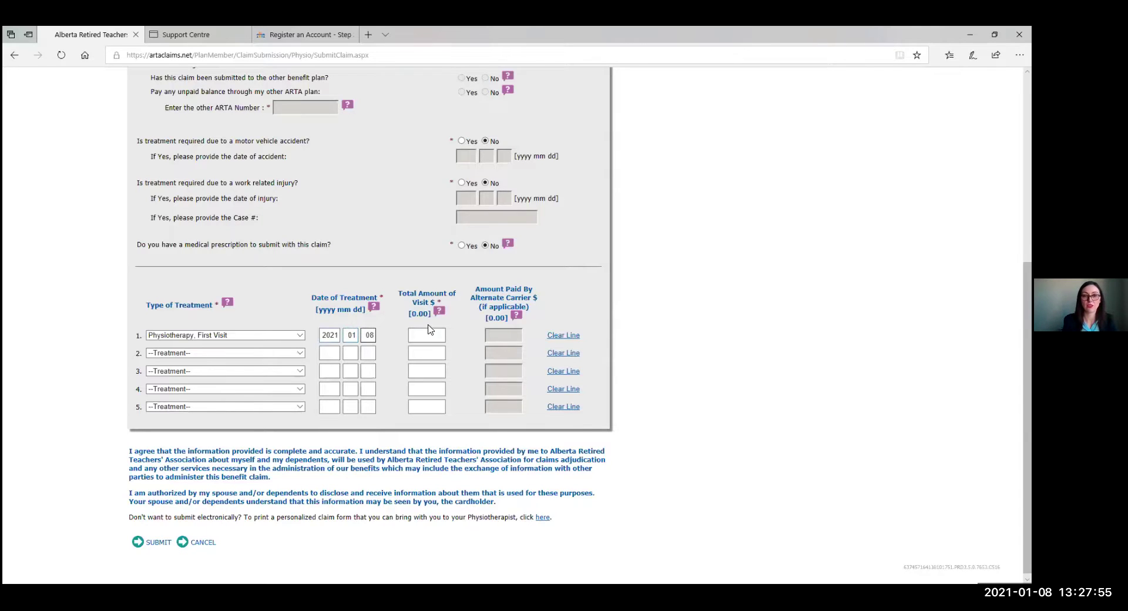
{"action": "left_click", "coordinate": [434, 331]}
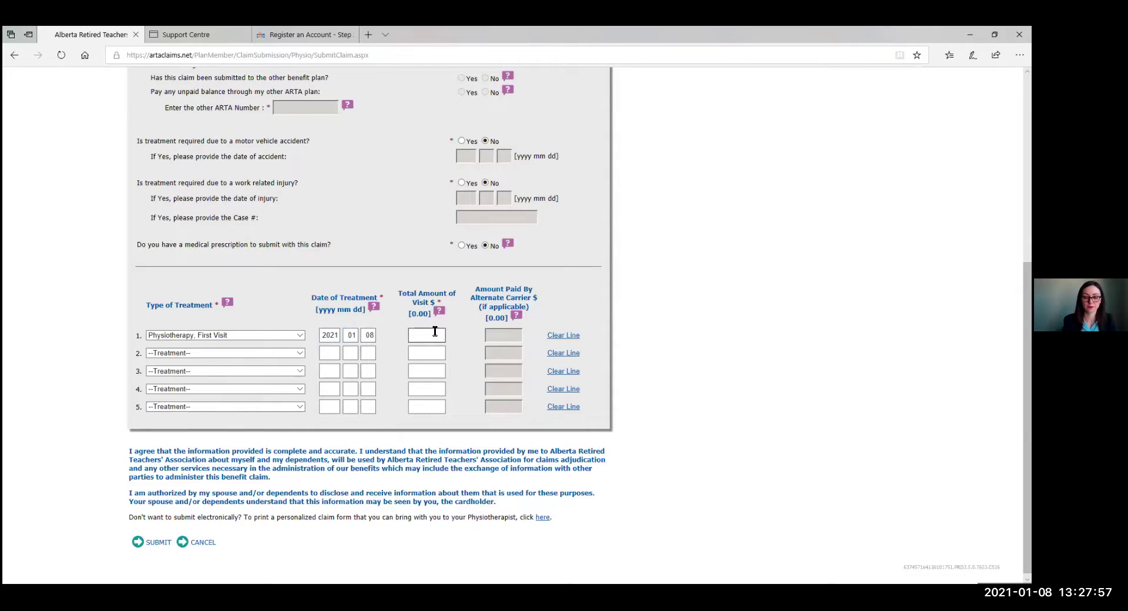
{"action": "type", "text": "100.00"}
{"action": "scroll", "coordinate": [393, 323], "scroll_direction": "down", "scroll_amount": 1}
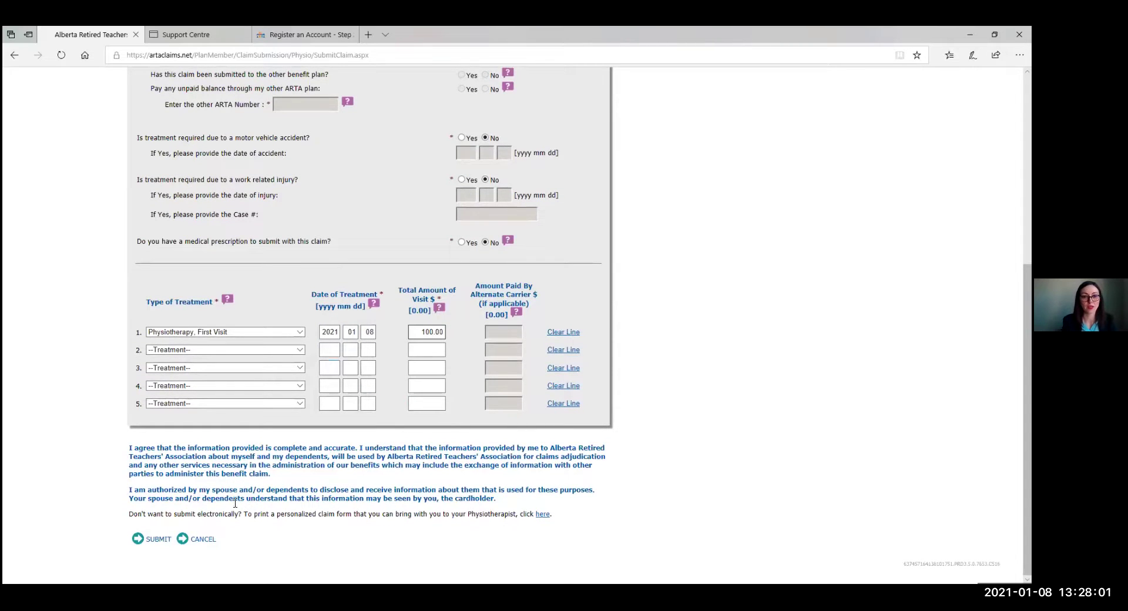
Send the physiotherapy claim to confirmation, review the $100.00 first visit, and submit it.
{"action": "left_click", "coordinate": [146, 538]}
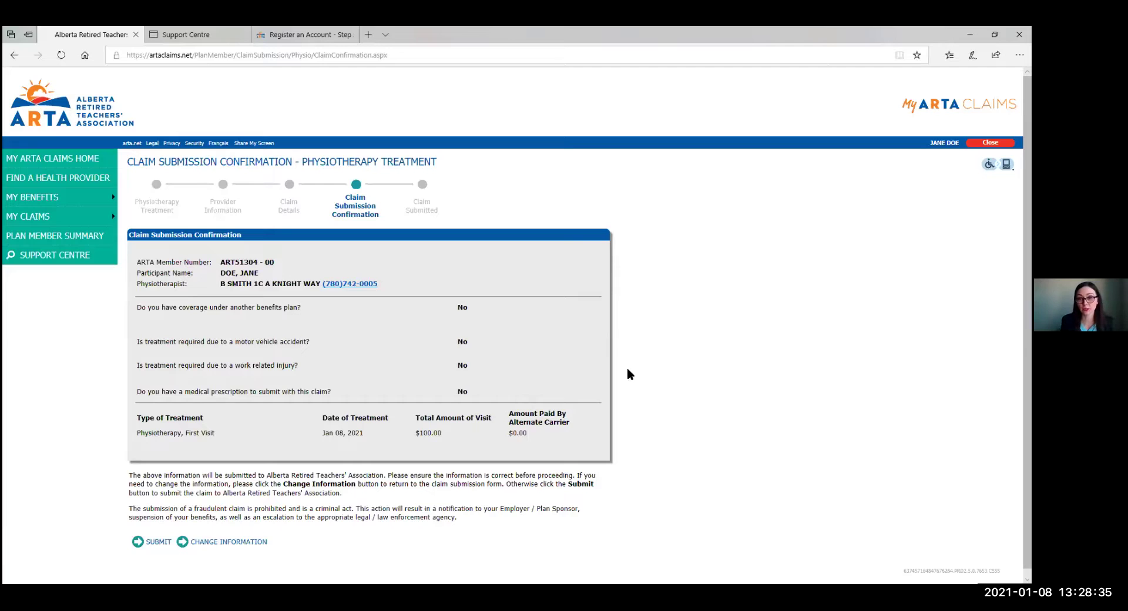
{"action": "scroll", "coordinate": [628, 371], "scroll_direction": "down", "scroll_amount": 1}
{"action": "scroll", "coordinate": [628, 372], "scroll_direction": "down", "scroll_amount": 1}
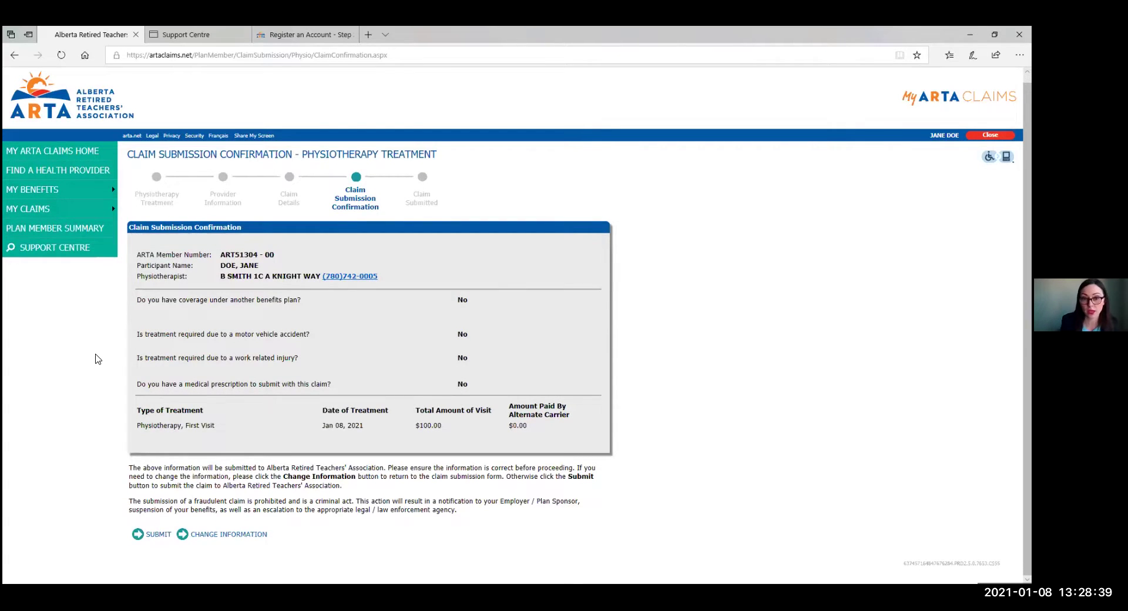
{"action": "left_click", "coordinate": [139, 536]}
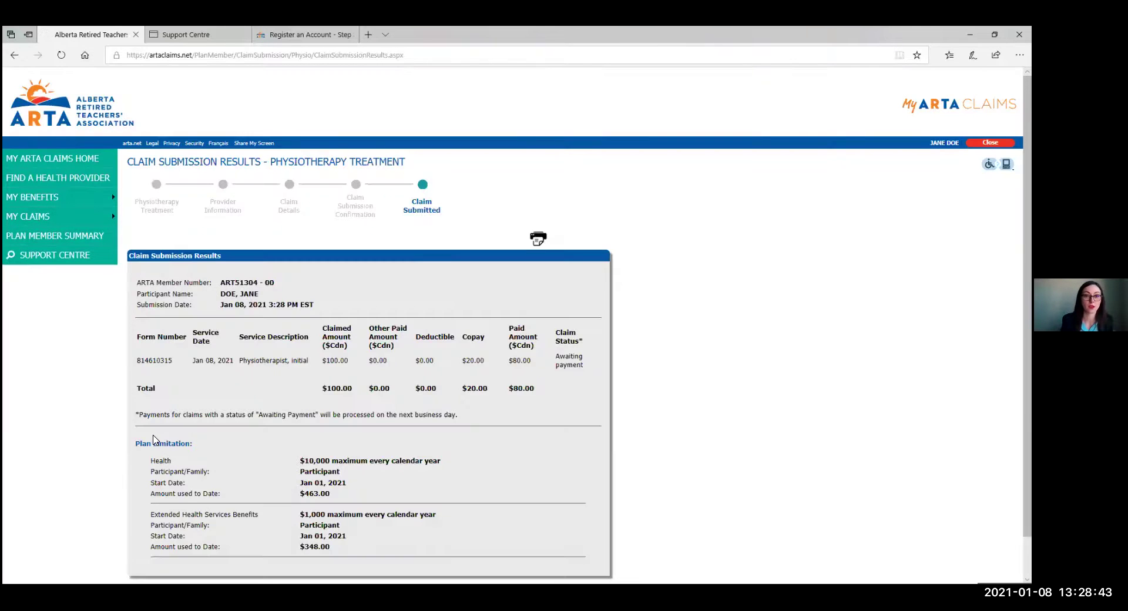
Review the results ($80.00 payable, awaiting payment) and return to the personalized claims dashboard.
{"action": "scroll", "coordinate": [139, 420], "scroll_direction": "down", "scroll_amount": 1}
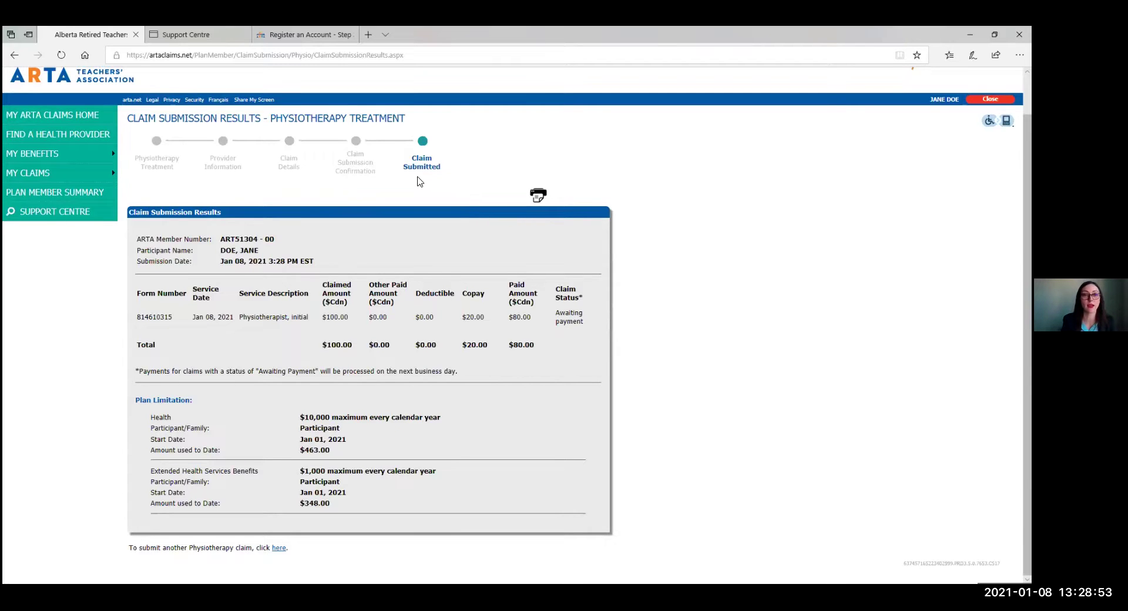
{"action": "mouse_move", "coordinate": [59, 173]}
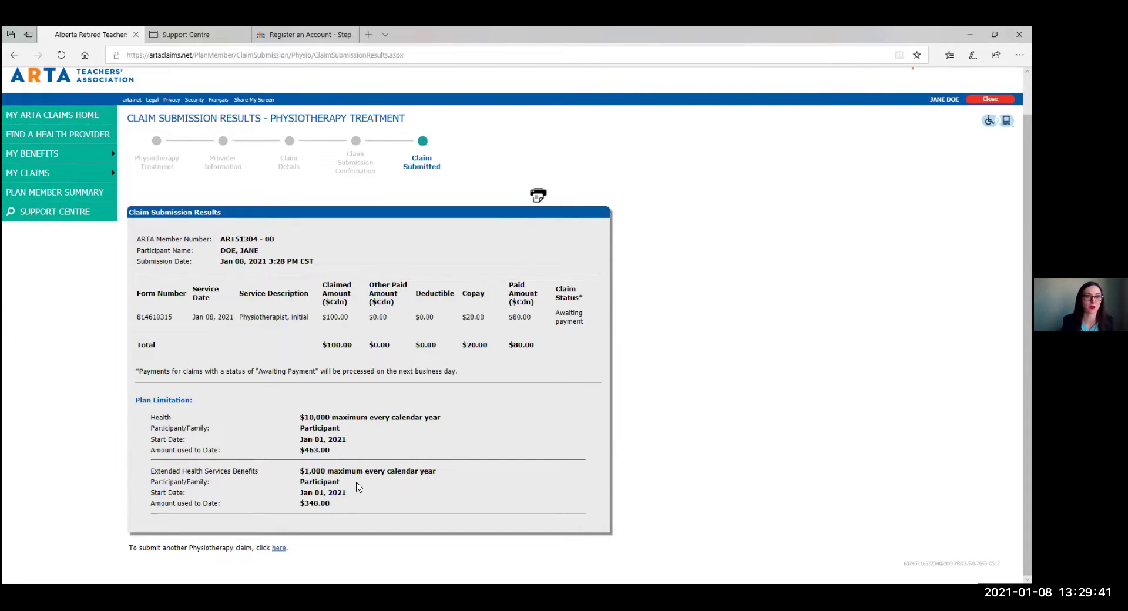
{"action": "scroll", "coordinate": [349, 411], "scroll_direction": "up", "scroll_amount": 2}
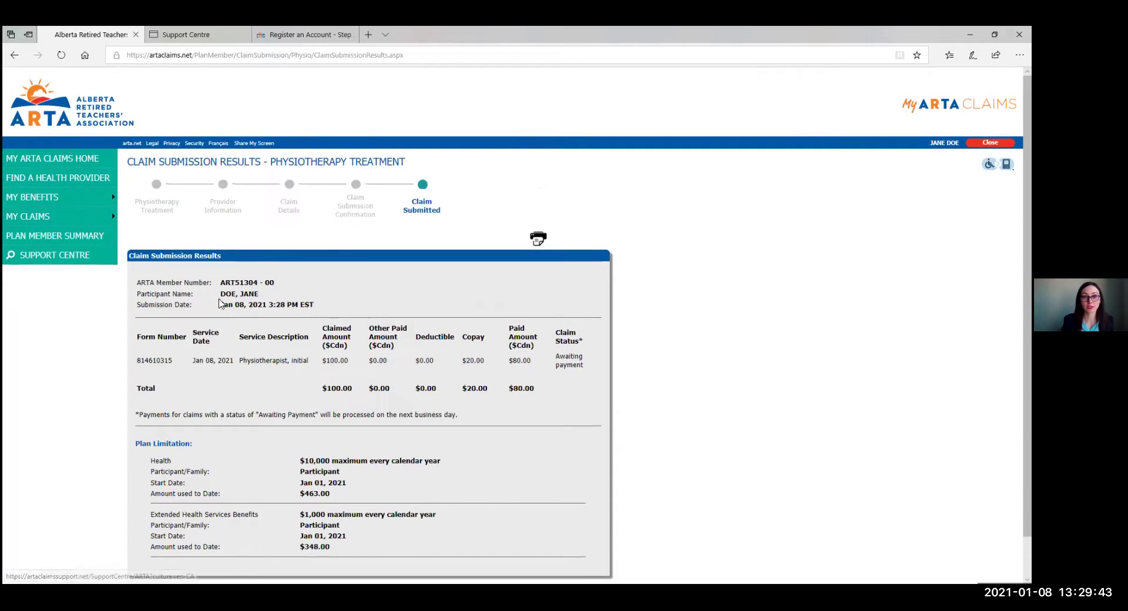
{"action": "left_click", "coordinate": [44, 159]}
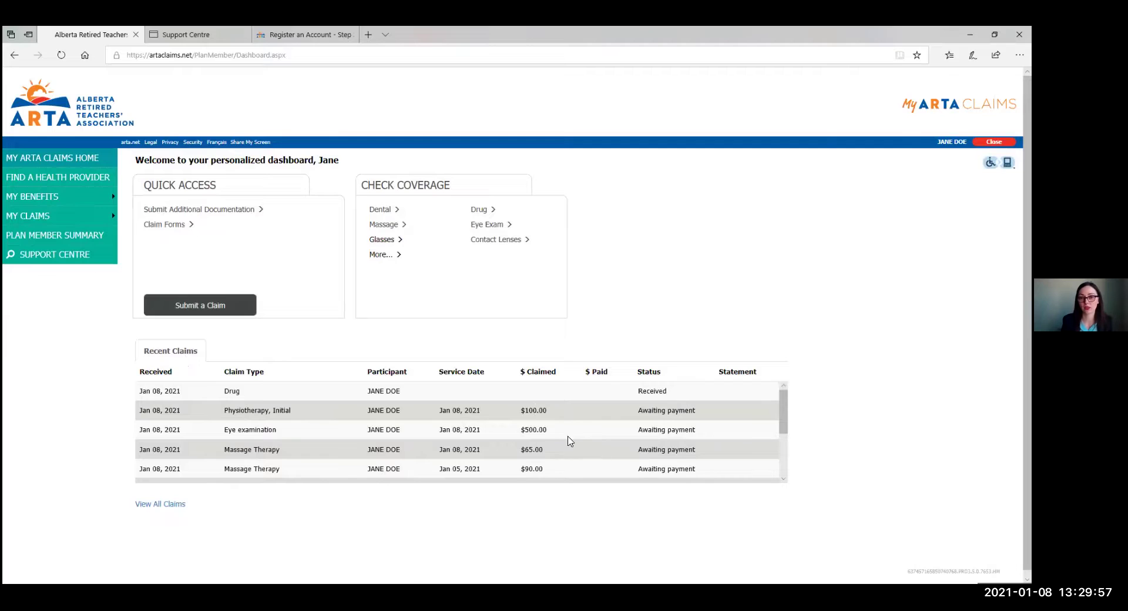
Scroll Recent Claims and open the statement PDF for the paid Scaling, 15 min claim.
{"action": "scroll", "coordinate": [628, 458], "scroll_direction": "down", "scroll_amount": 3}
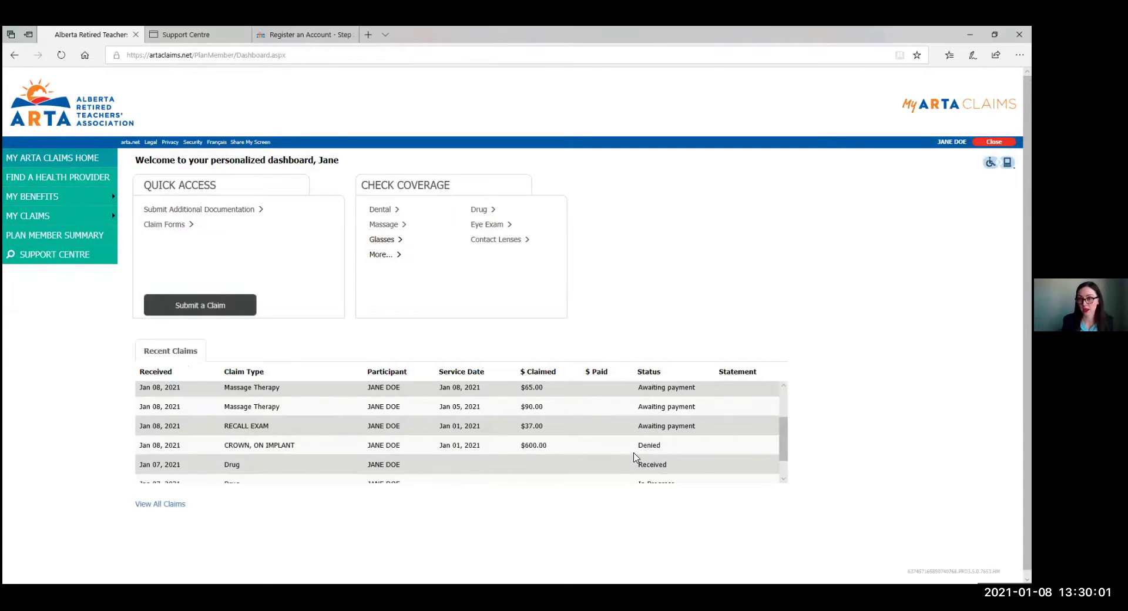
{"action": "scroll", "coordinate": [579, 463], "scroll_direction": "down", "scroll_amount": 1}
{"action": "scroll", "coordinate": [629, 468], "scroll_direction": "down", "scroll_amount": 1}
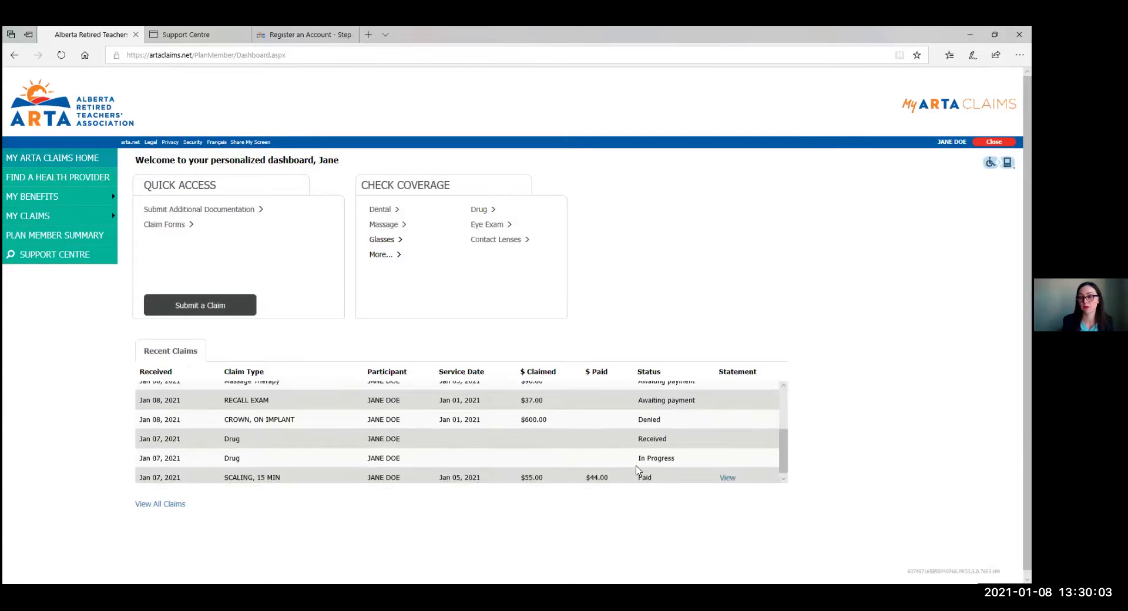
{"action": "scroll", "coordinate": [625, 473], "scroll_direction": "down", "scroll_amount": 1}
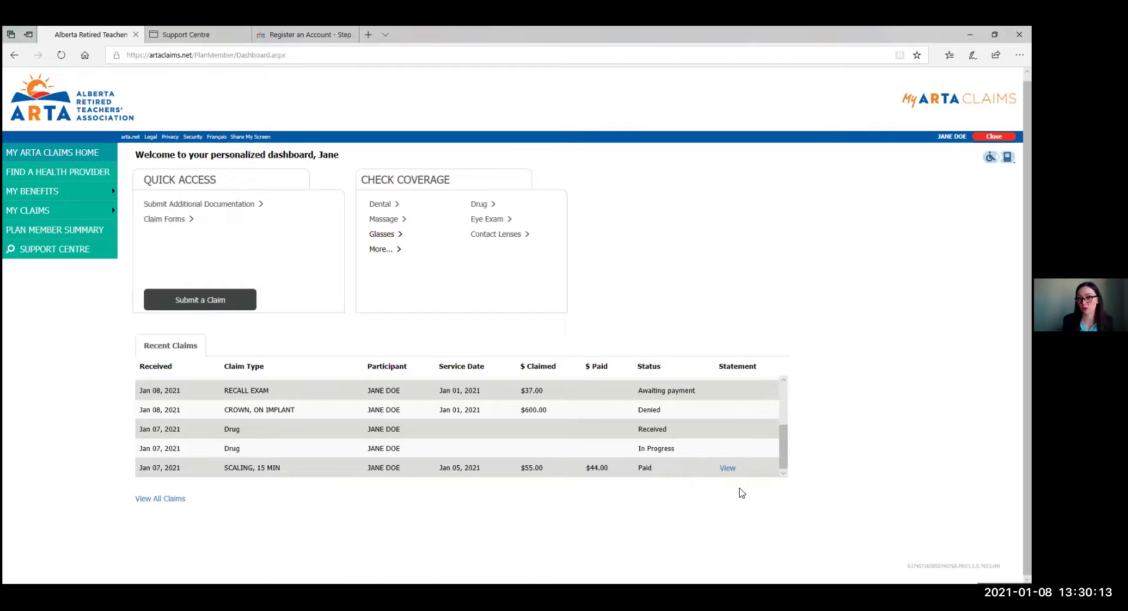
{"action": "left_click", "coordinate": [727, 468]}
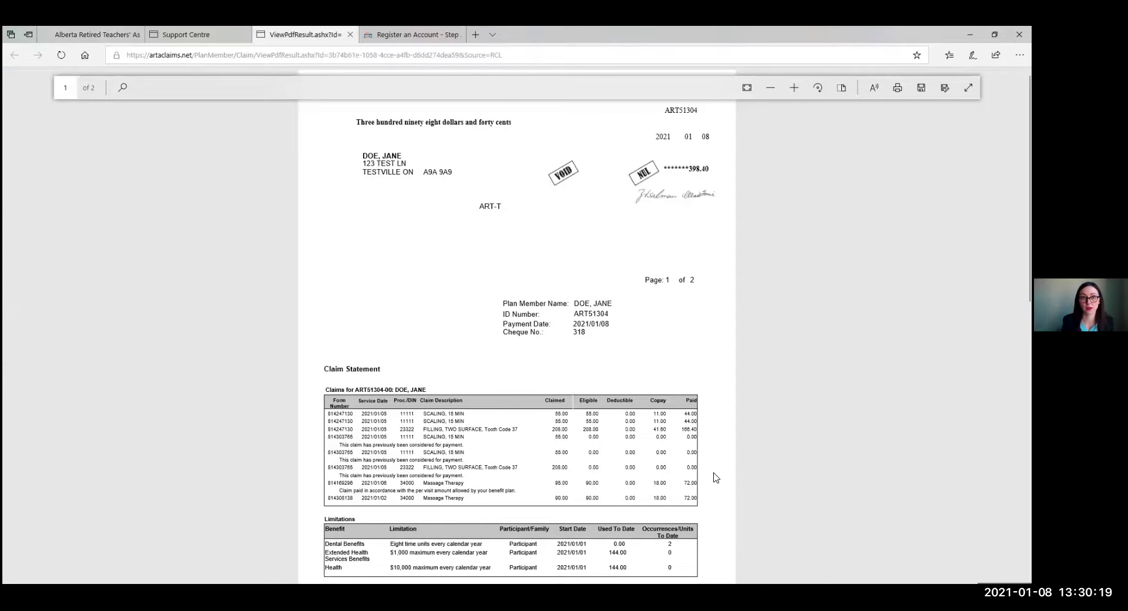
Scroll through the Scaling, 15 min claim statement PDF, then return to the claims dashboard.
{"action": "scroll", "coordinate": [715, 477], "scroll_direction": "down", "scroll_amount": 5}
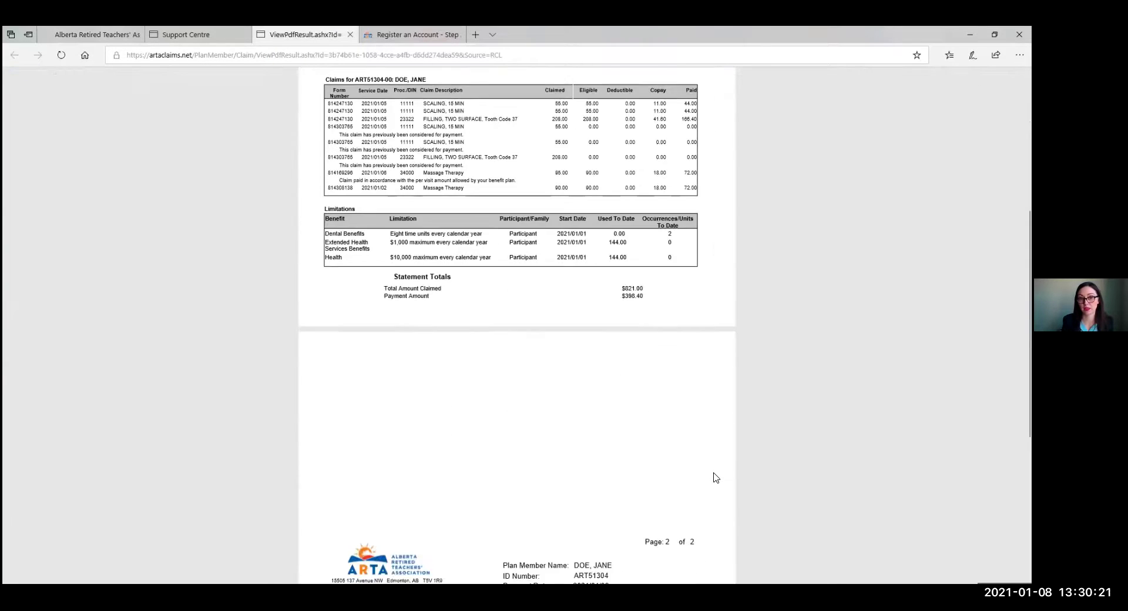
{"action": "scroll", "coordinate": [715, 477], "scroll_direction": "down", "scroll_amount": 4}
{"action": "scroll", "coordinate": [713, 479], "scroll_direction": "up", "scroll_amount": 8}
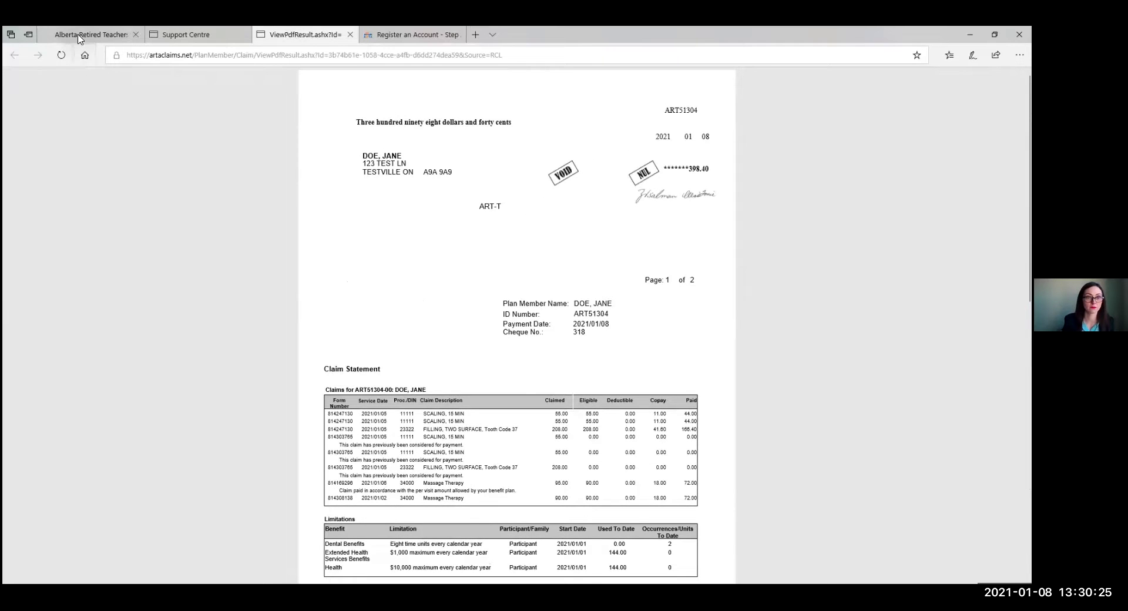
{"action": "key", "text": "ctrl+1"}
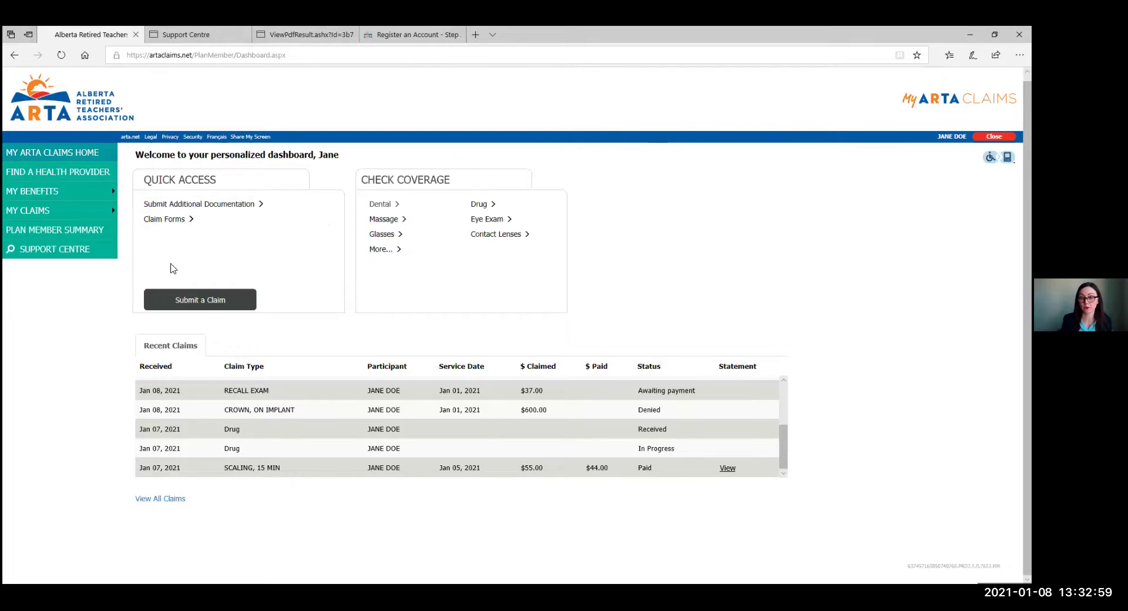
Start a new claim under the Drug category.
{"action": "left_click", "coordinate": [179, 303]}
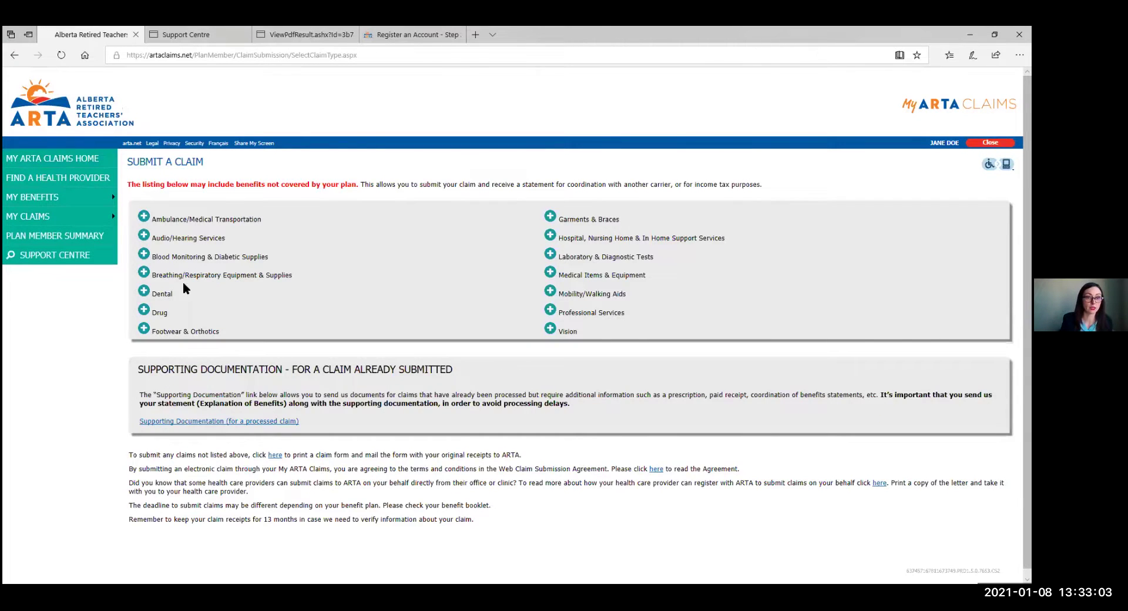
{"action": "left_click", "coordinate": [144, 310]}
{"action": "left_click", "coordinate": [160, 330]}
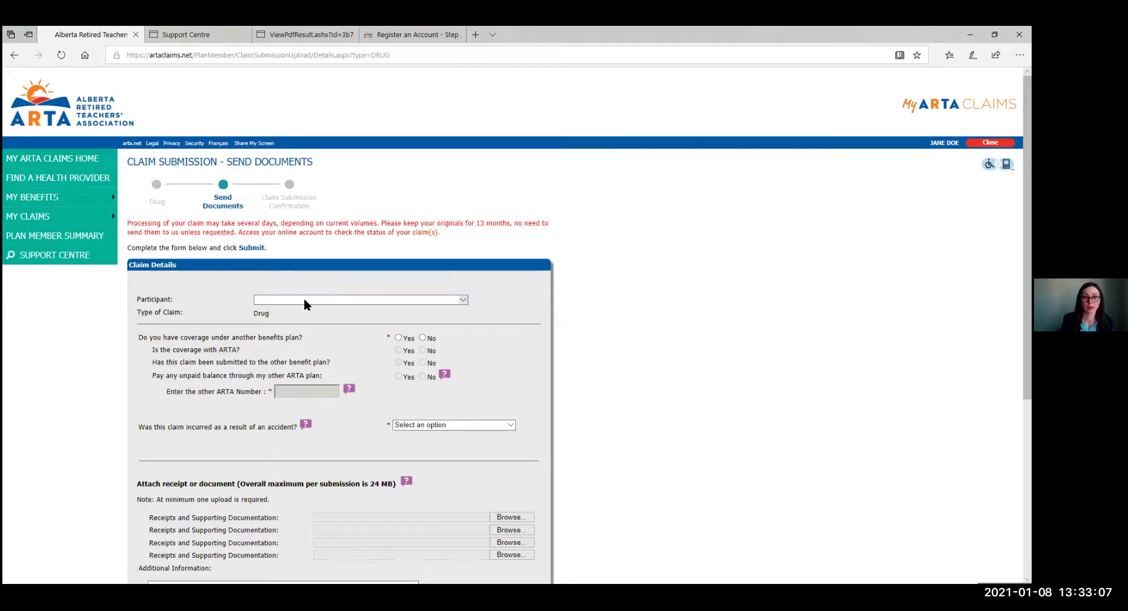
Name the cardholder as participant, with no other coverage and 'No - not an accident'.
{"action": "left_click", "coordinate": [304, 298]}
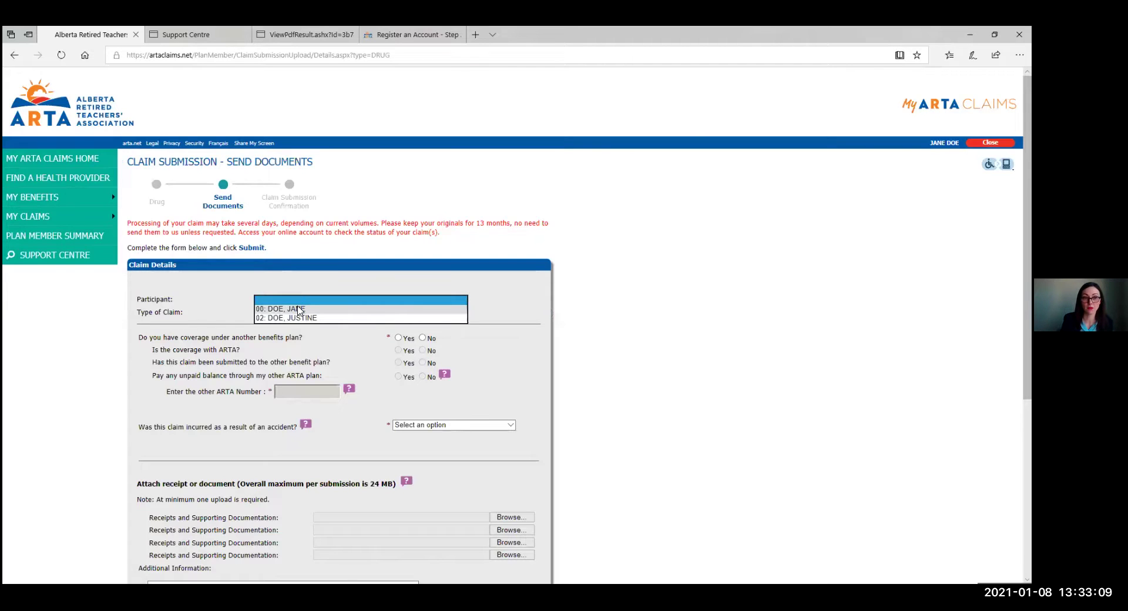
{"action": "left_click", "coordinate": [292, 309]}
{"action": "scroll", "coordinate": [294, 298], "scroll_direction": "down", "scroll_amount": 3}
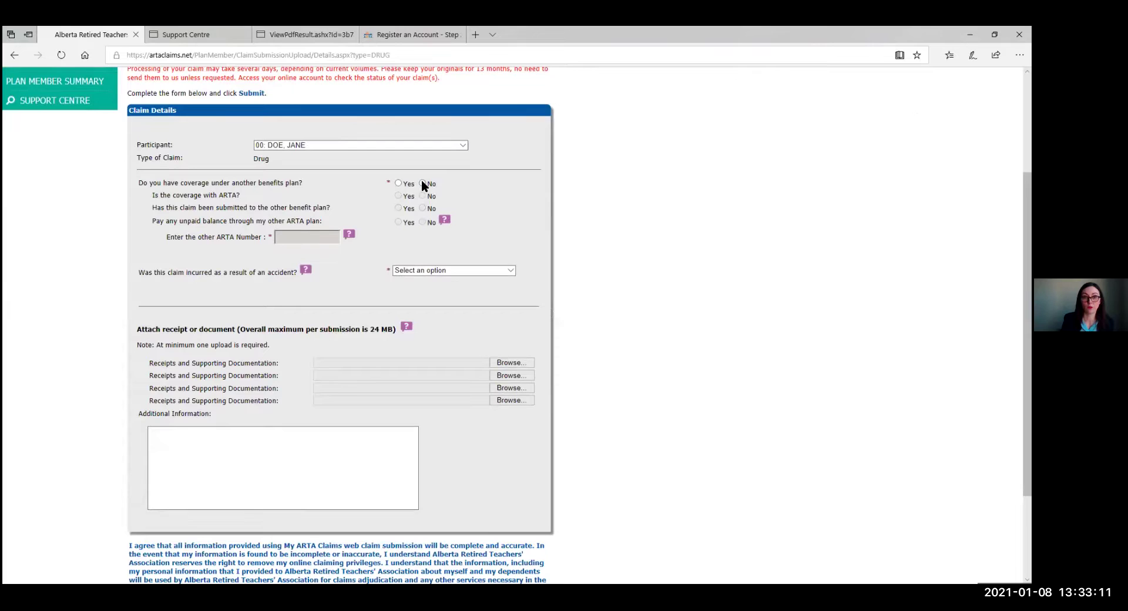
{"action": "left_click", "coordinate": [423, 183]}
{"action": "left_click", "coordinate": [510, 270]}
{"action": "left_click", "coordinate": [405, 300]}
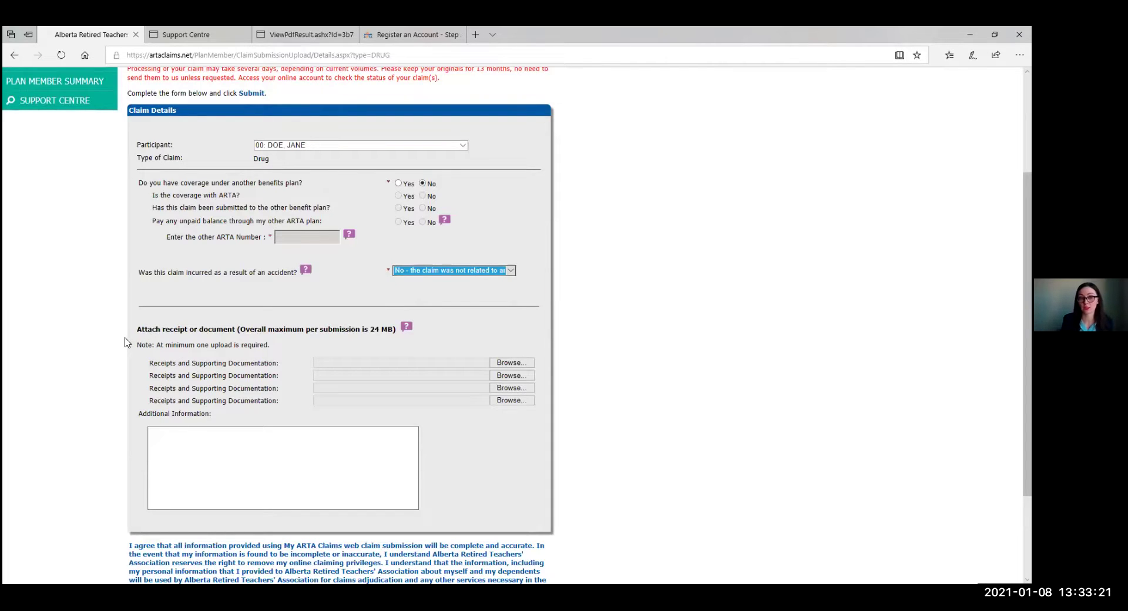
{"action": "scroll", "coordinate": [124, 340], "scroll_direction": "down", "scroll_amount": 2}
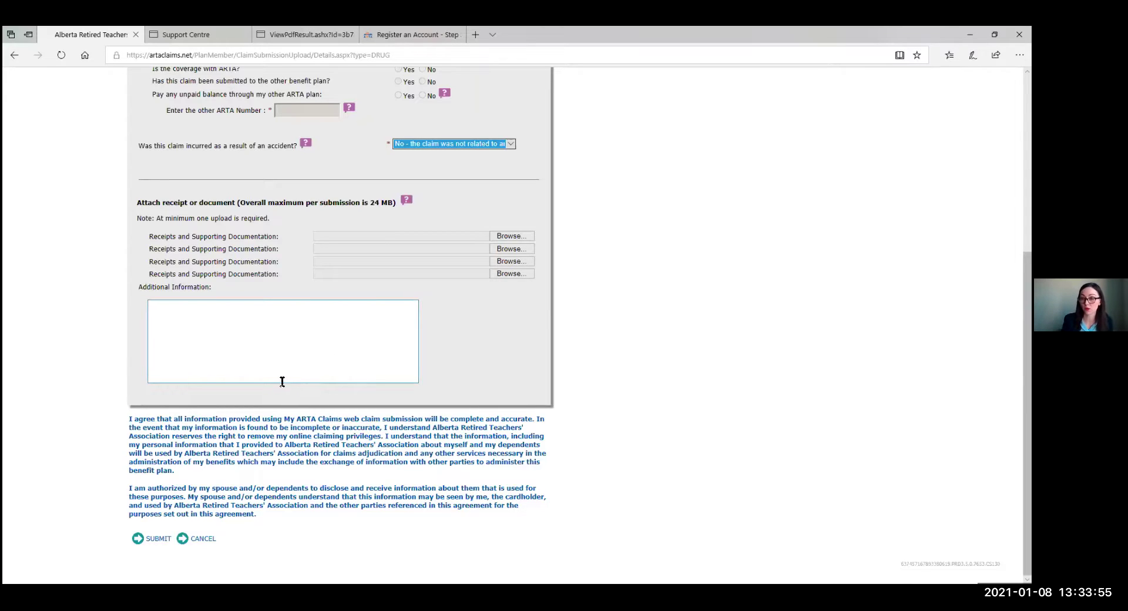
Attach the Desktop PDF HMG-COA REDUCTASE INHIBITORS (STATINS)-FINAL as the first receipt.
{"action": "left_click", "coordinate": [518, 238]}
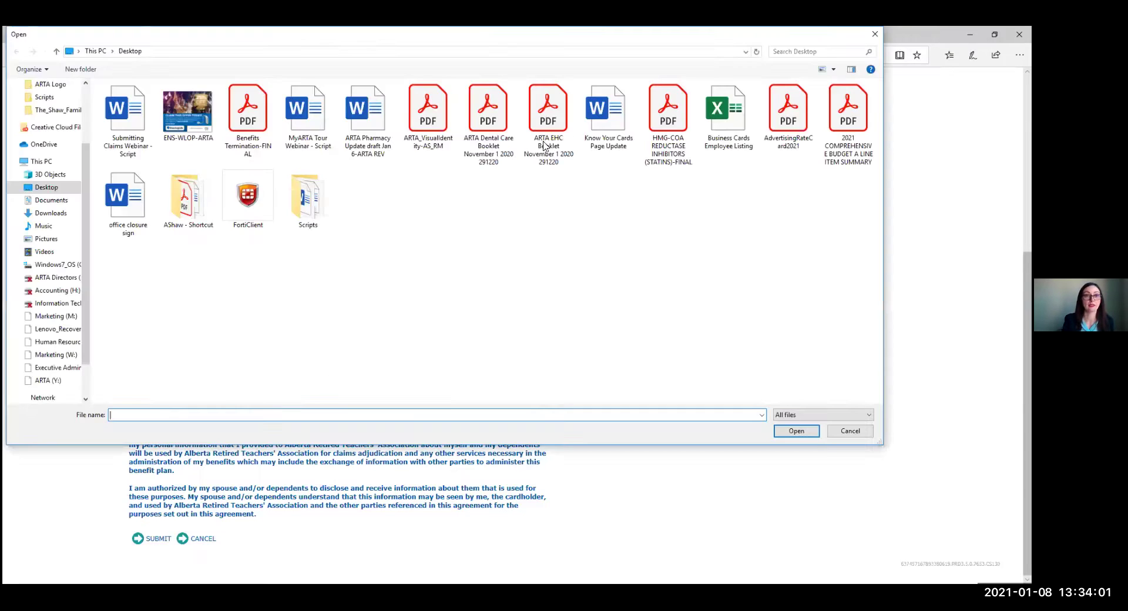
{"action": "left_click", "coordinate": [667, 126]}
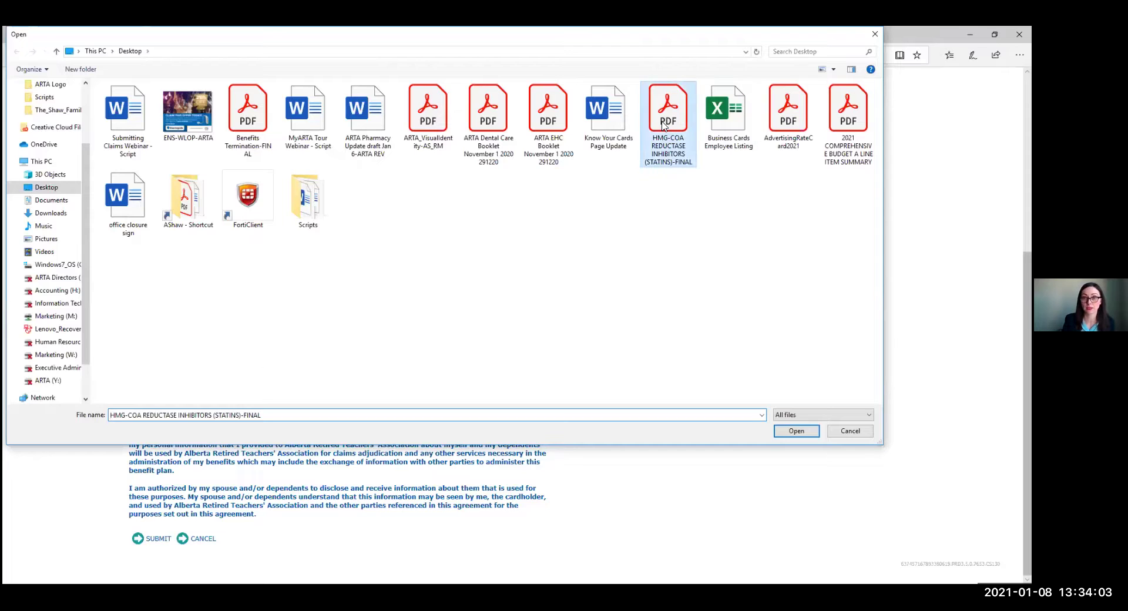
{"action": "double_click", "coordinate": [668, 126]}
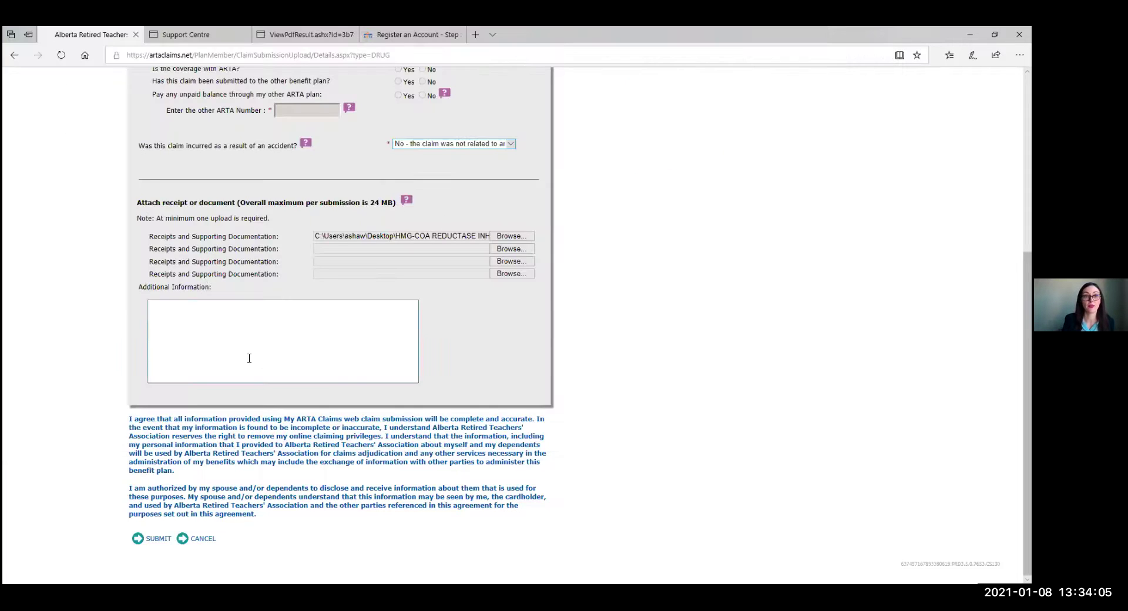
{"action": "left_click", "coordinate": [232, 310]}
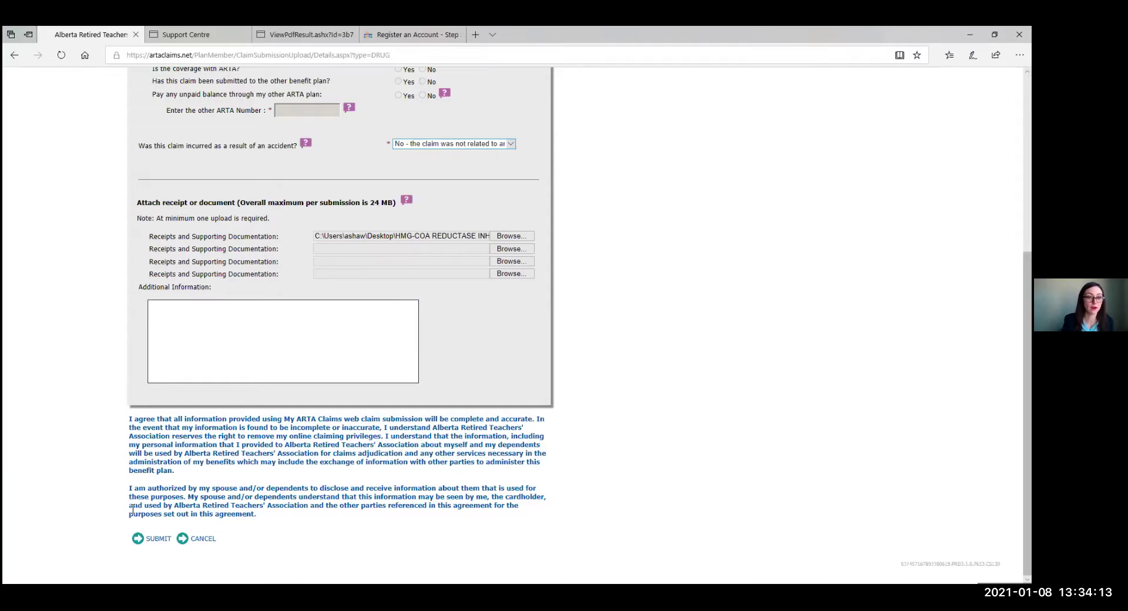
Submit the drug claim and go to the My Web Uploads list.
{"action": "left_click", "coordinate": [153, 539]}
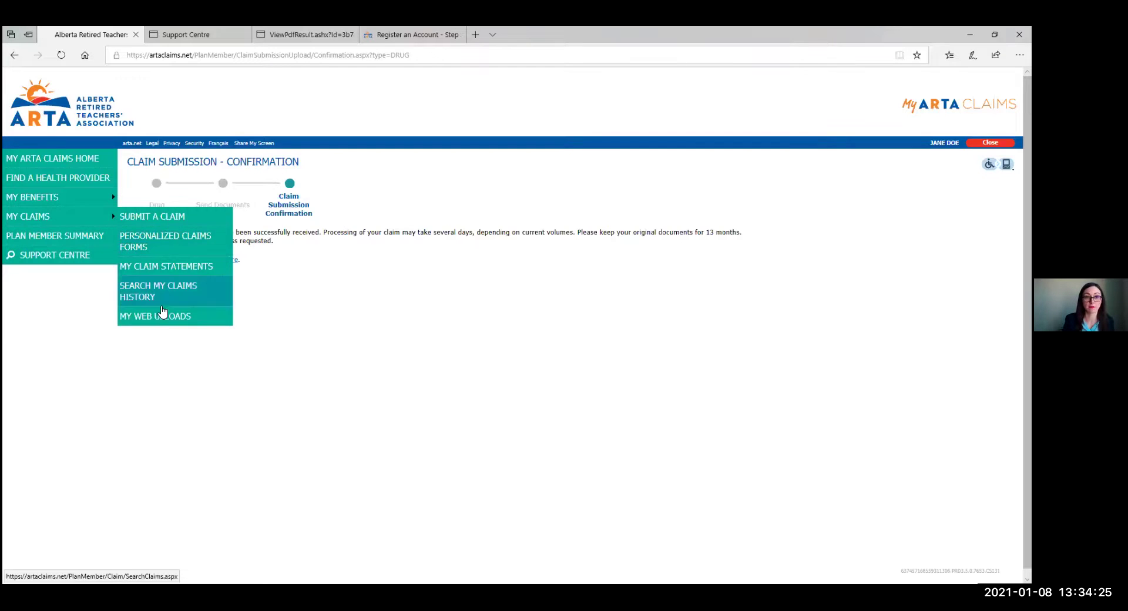
{"action": "left_click", "coordinate": [157, 316]}
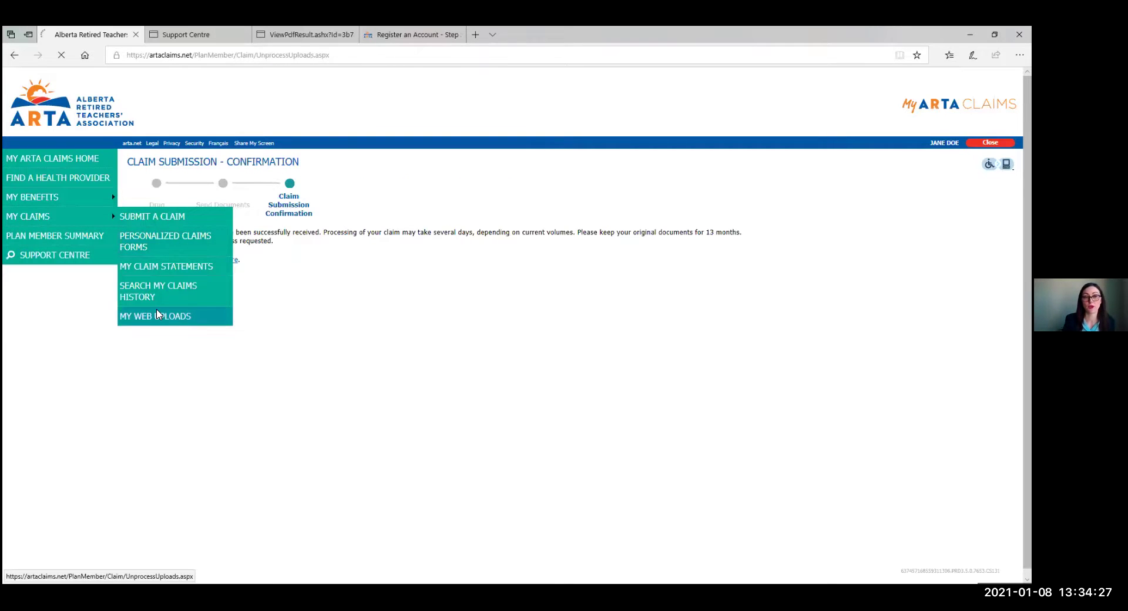
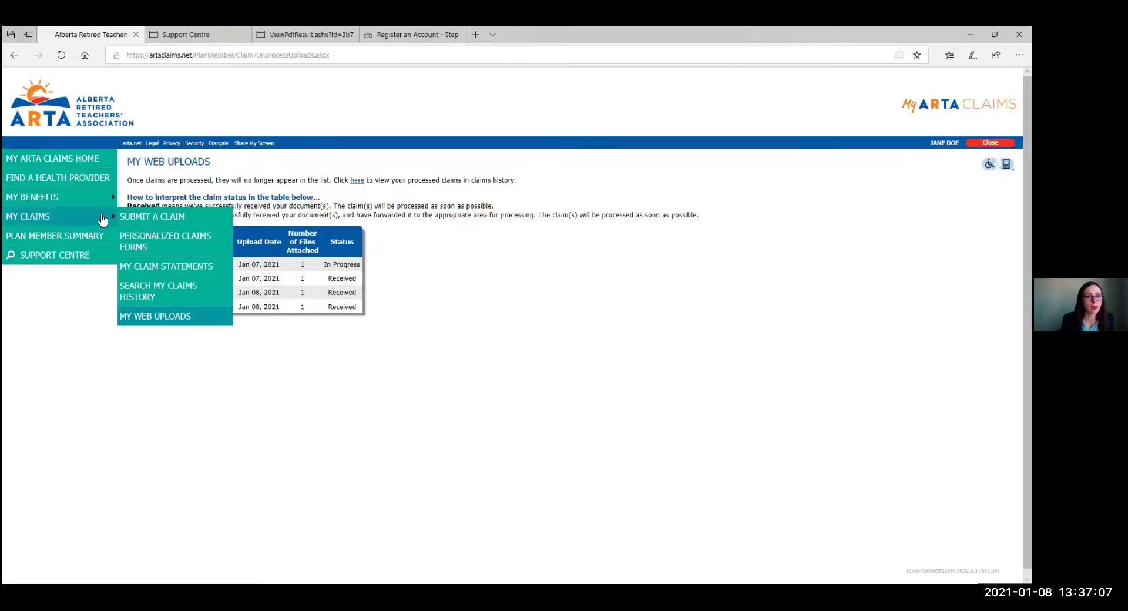
Open View My Benefits Coverage from the My Benefits menu to list benefits like Eye Exam.
{"action": "mouse_move", "coordinate": [93, 197]}
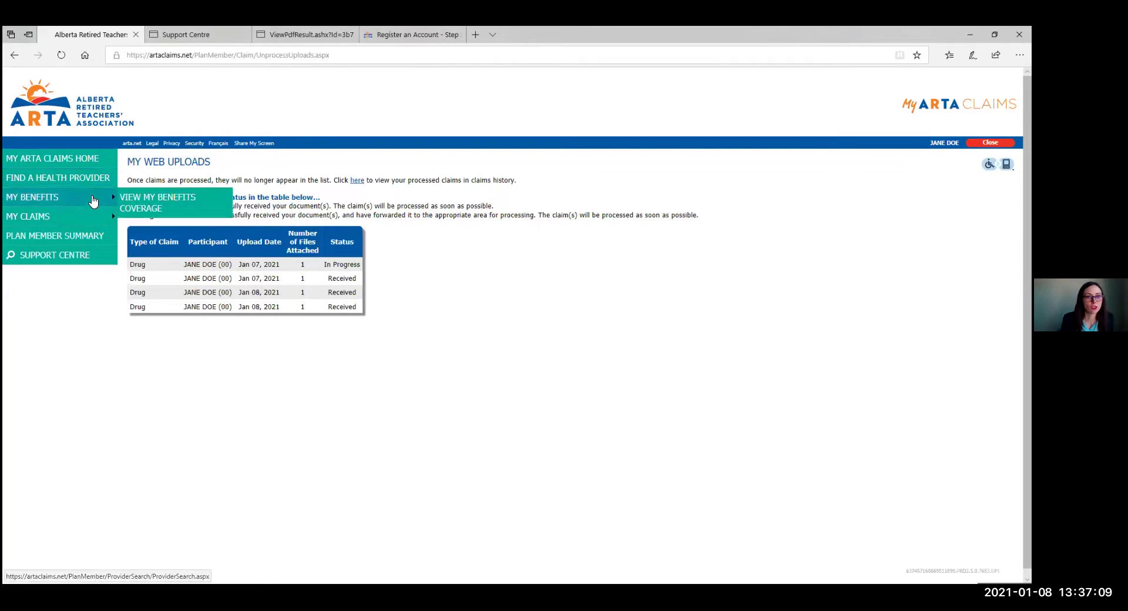
{"action": "left_click", "coordinate": [146, 191]}
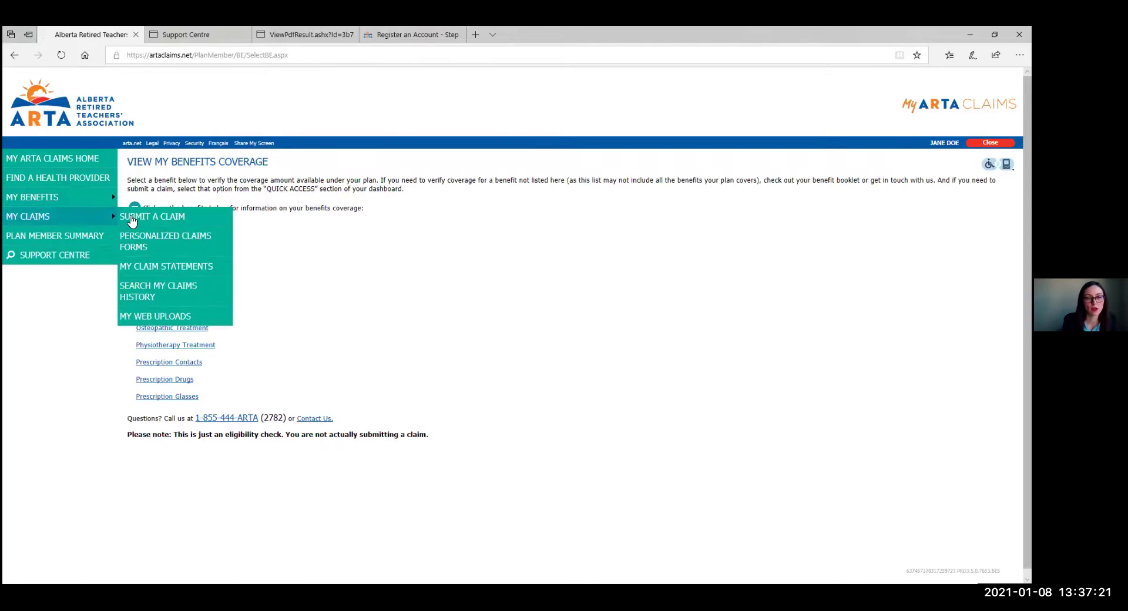
On Submit a Claim, expand Mobility/Walking Aids, Medical Items & Equipment, Footwear & Orthotics and Breathing/Respiratory.
{"action": "left_click", "coordinate": [130, 218]}
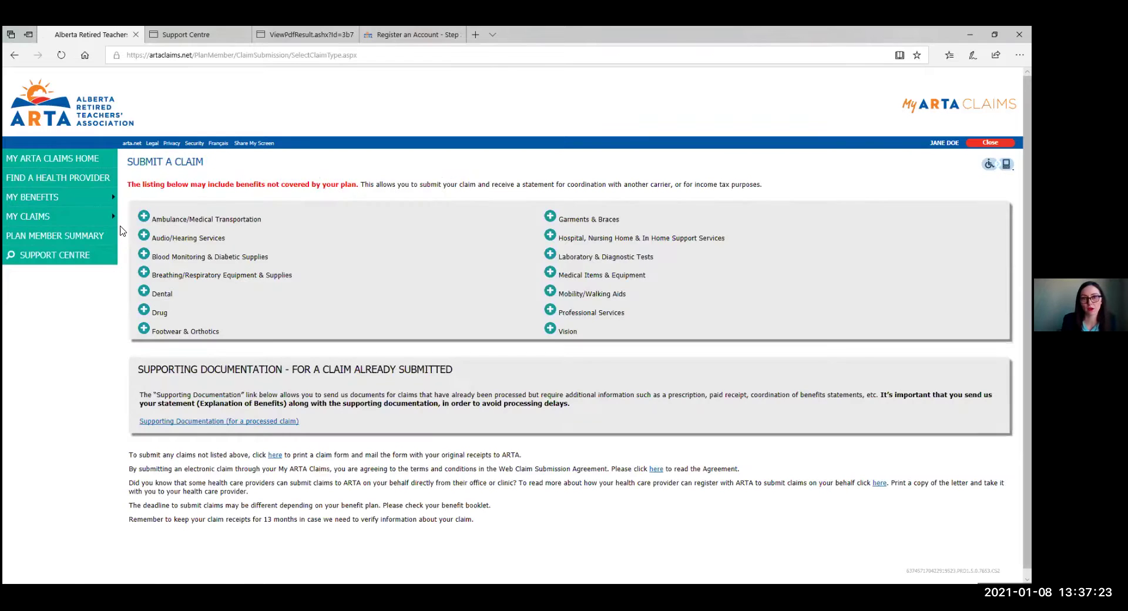
{"action": "left_click", "coordinate": [552, 294]}
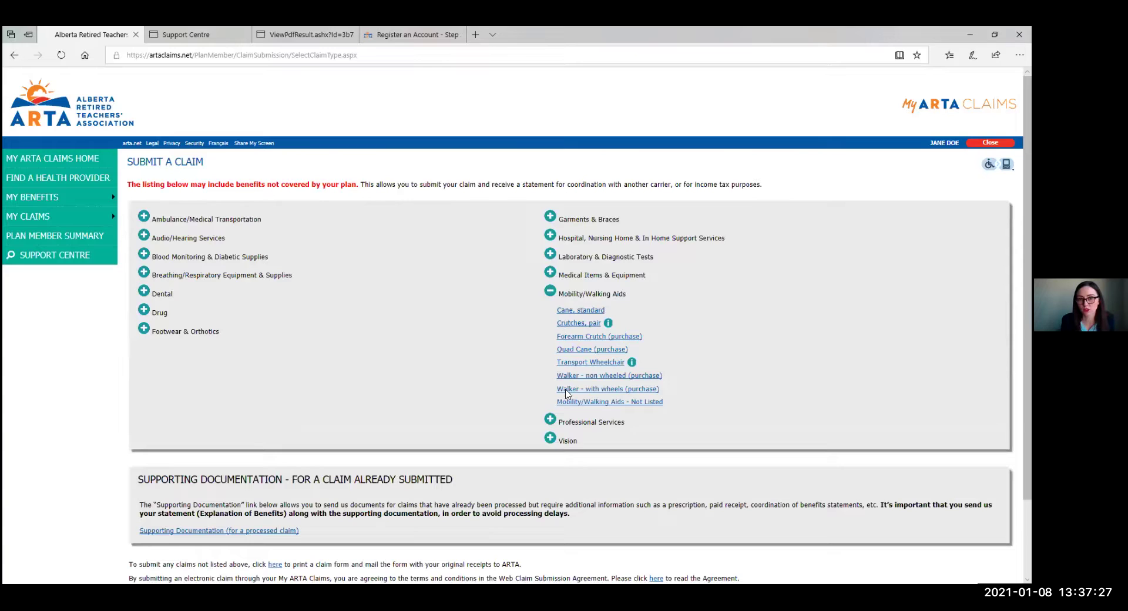
{"action": "left_click", "coordinate": [549, 275]}
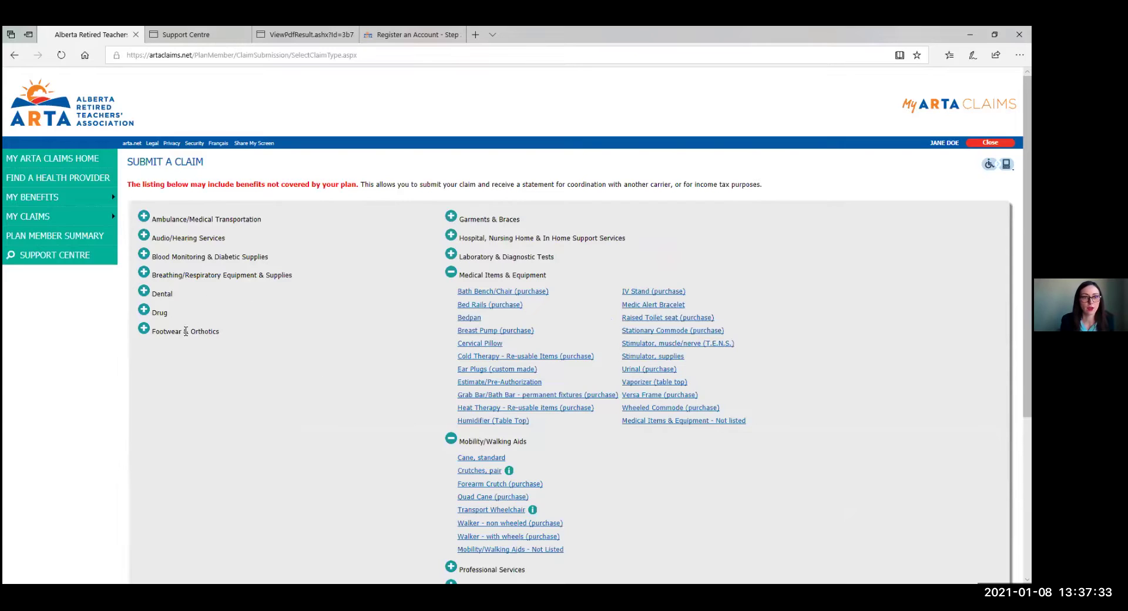
{"action": "left_click", "coordinate": [141, 331]}
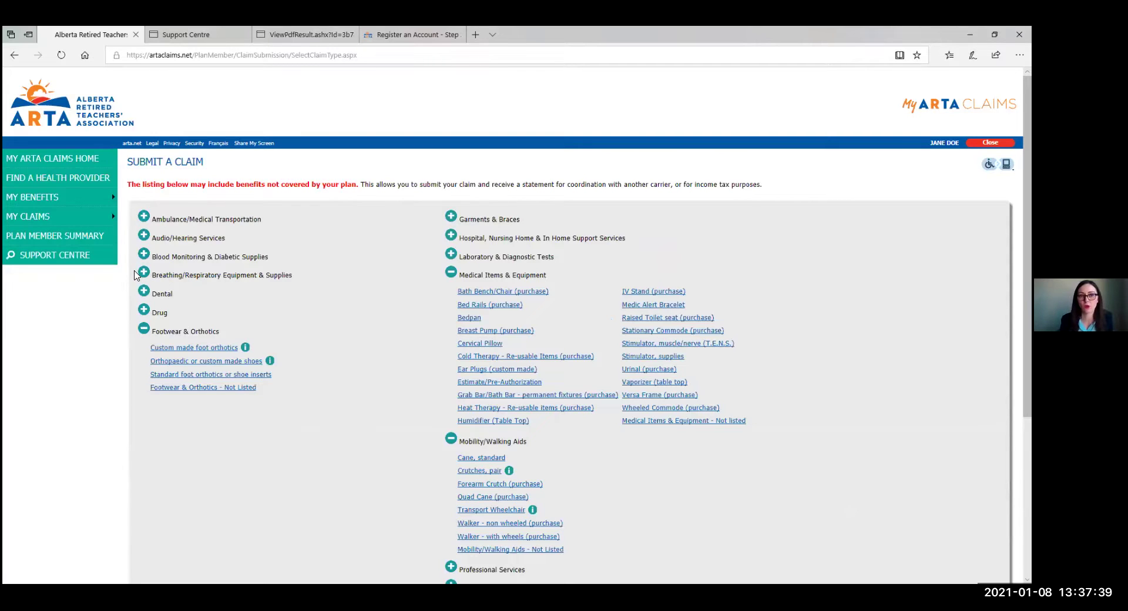
{"action": "left_click", "coordinate": [142, 273]}
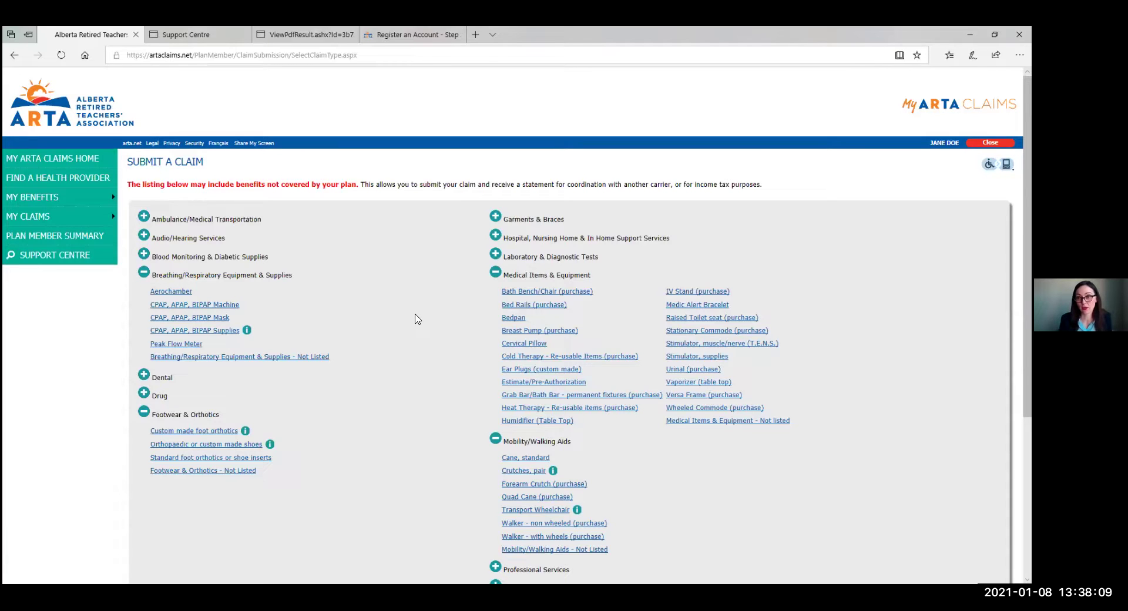
{"action": "scroll", "coordinate": [417, 306], "scroll_direction": "down", "scroll_amount": 2}
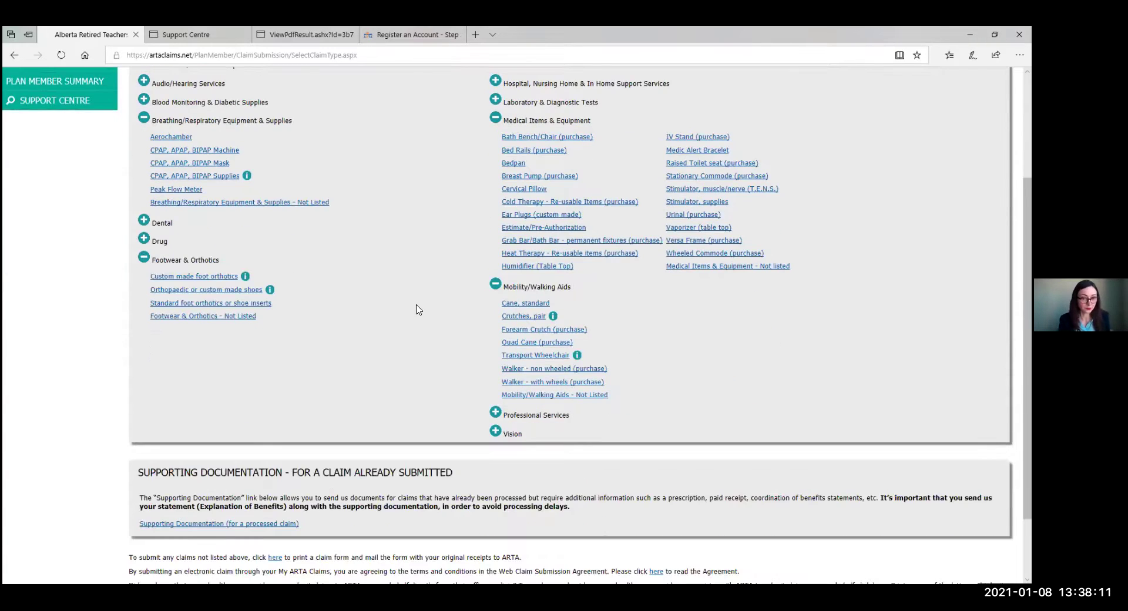
{"action": "scroll", "coordinate": [446, 247], "scroll_direction": "up", "scroll_amount": 1}
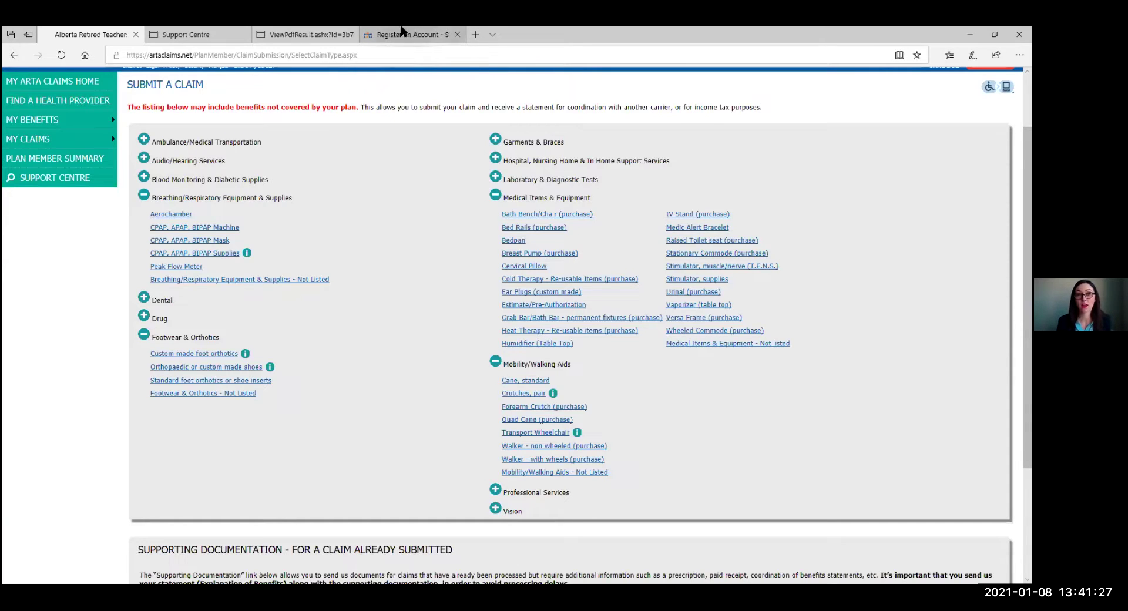
{"action": "mouse_move", "coordinate": [399, 31]}
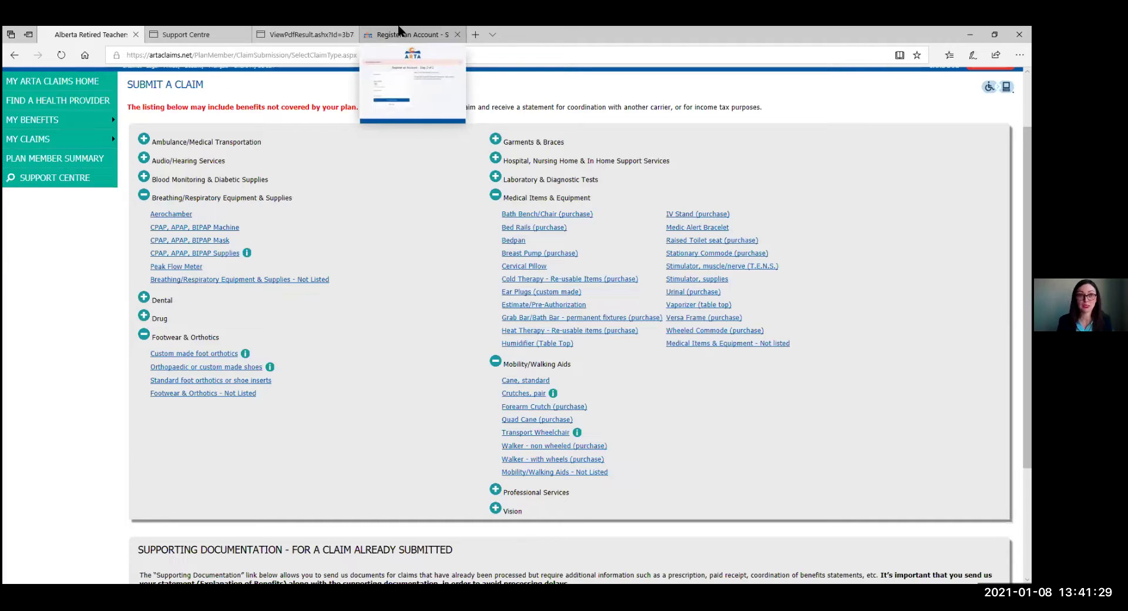
Sign out of MyARTA using Sign Out under the Register an Account form.
{"action": "left_click", "coordinate": [399, 30]}
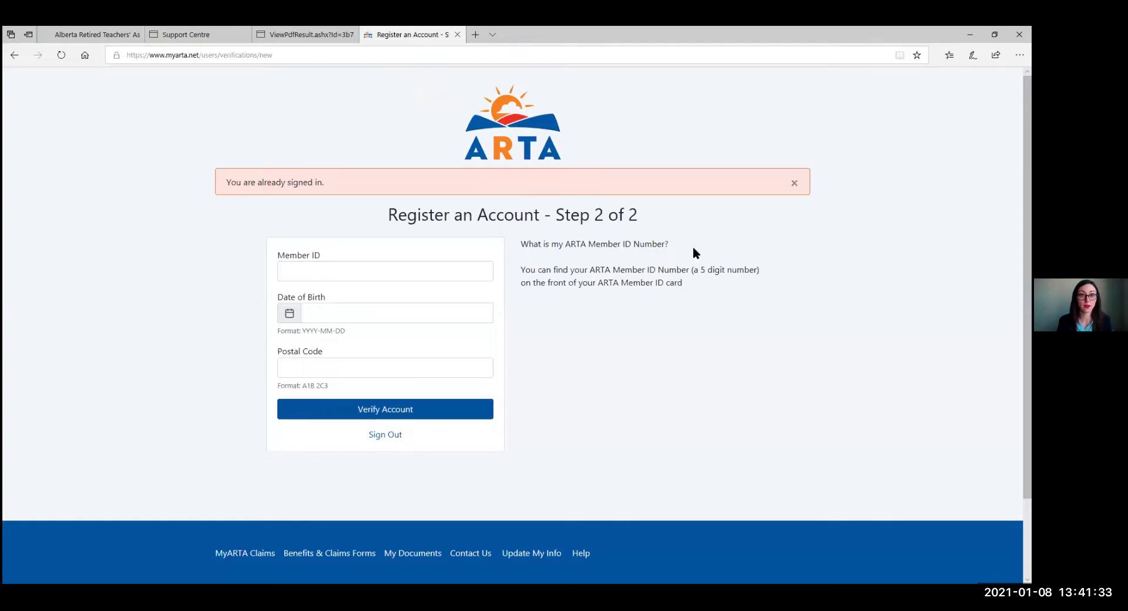
{"action": "scroll", "coordinate": [451, 442], "scroll_direction": "down", "scroll_amount": 2}
{"action": "left_click", "coordinate": [385, 360]}
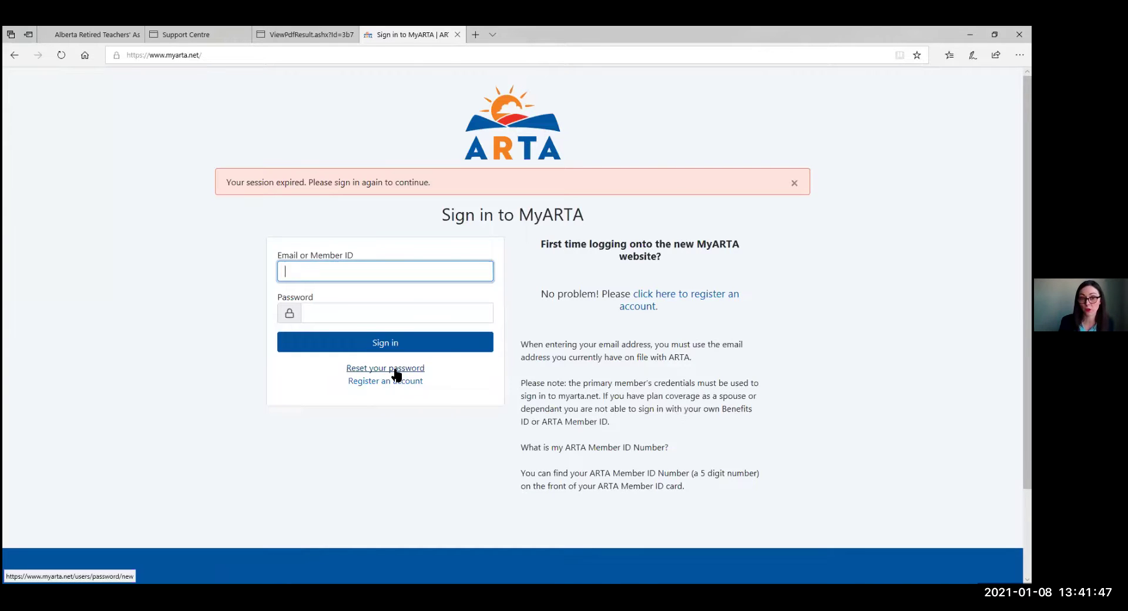
{"action": "left_click", "coordinate": [394, 369]}
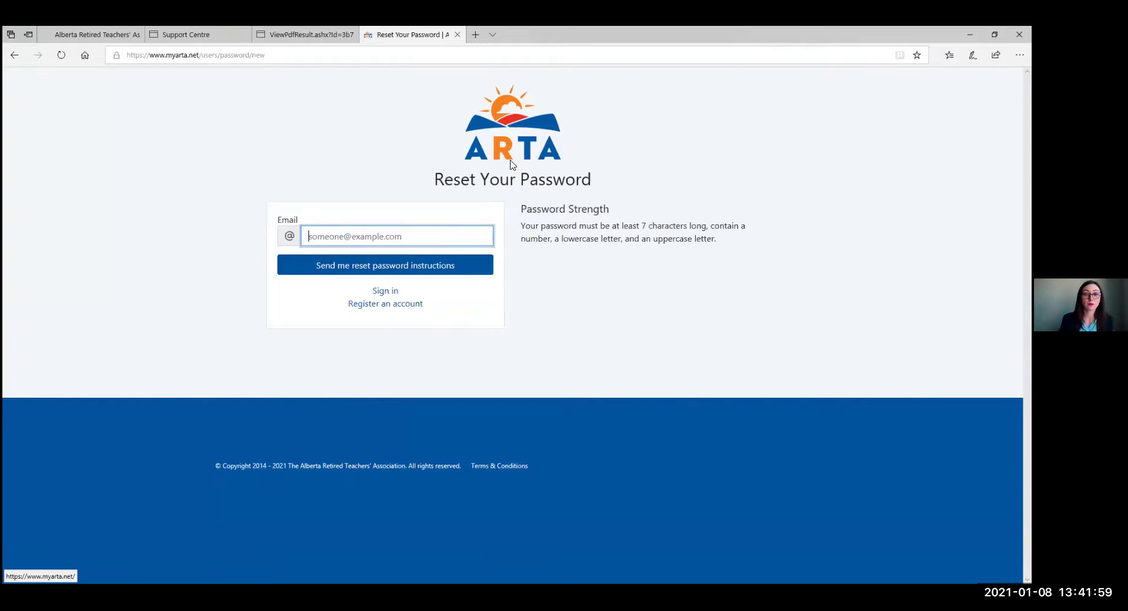
{"action": "left_click", "coordinate": [386, 292]}
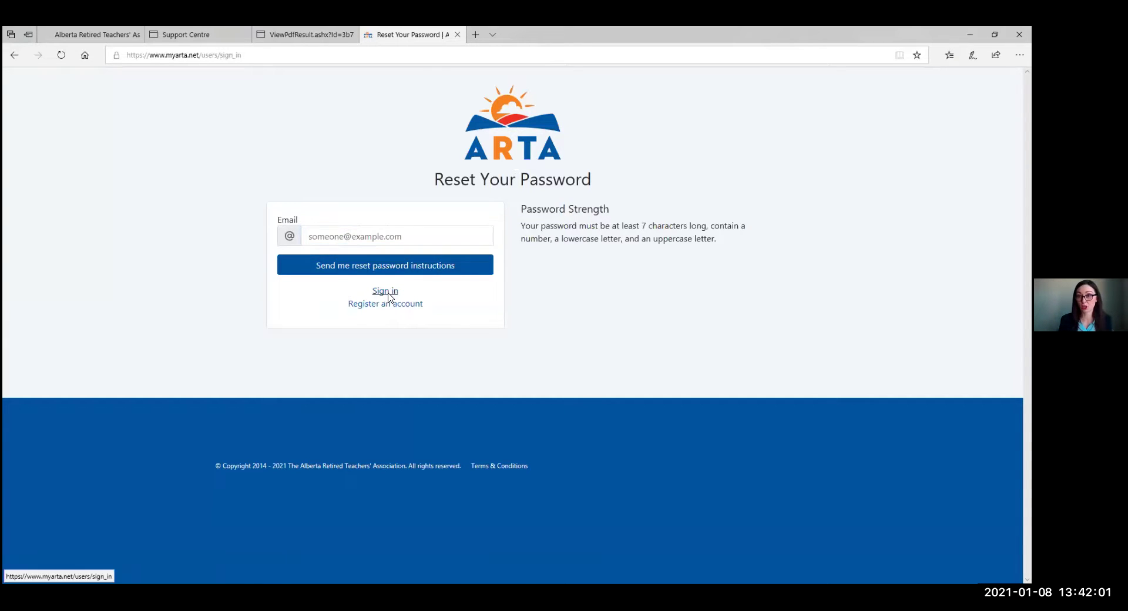
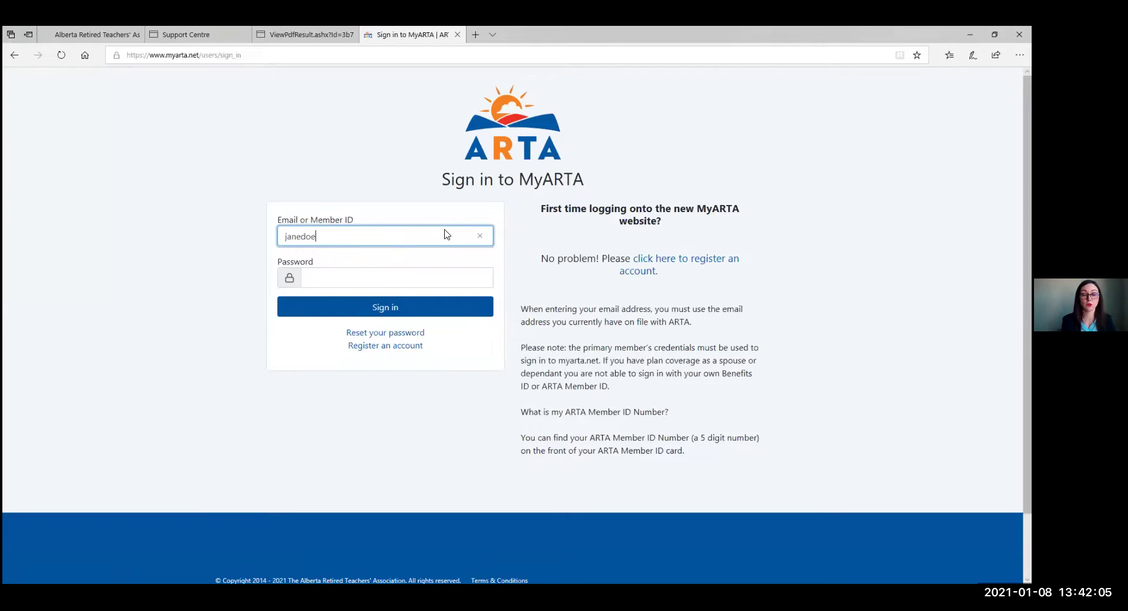
Sign back in with the member's email address and account password.
{"action": "key", "text": "Tab"}
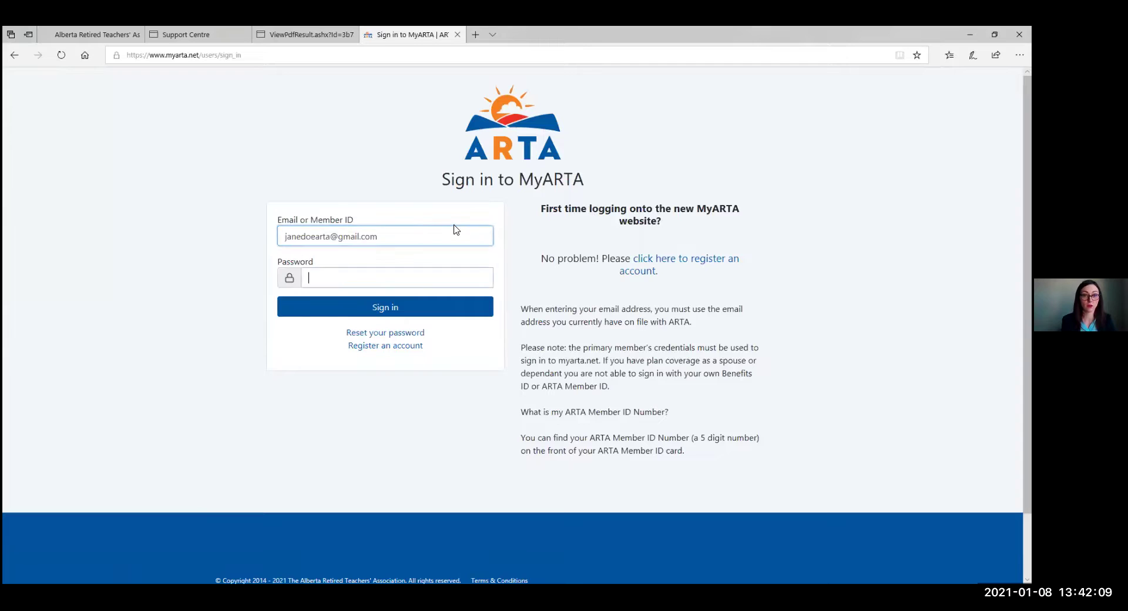
{"action": "type", "text": "•••••••••••"}
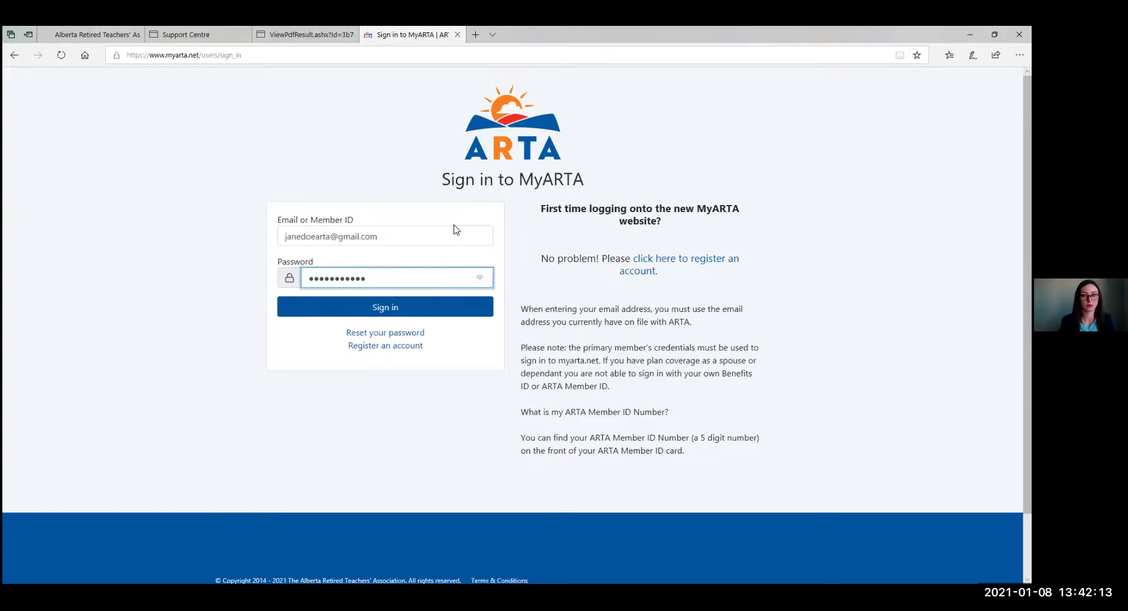
{"action": "left_click", "coordinate": [450, 308]}
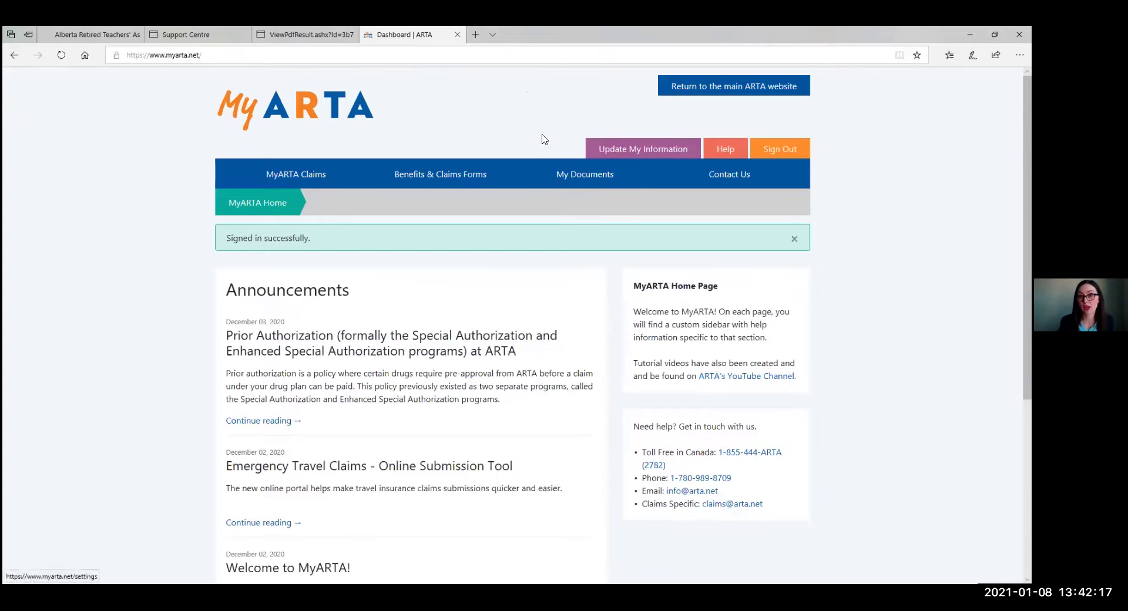
Open Update My Information from the top right of the dashboard.
{"action": "left_click", "coordinate": [627, 155]}
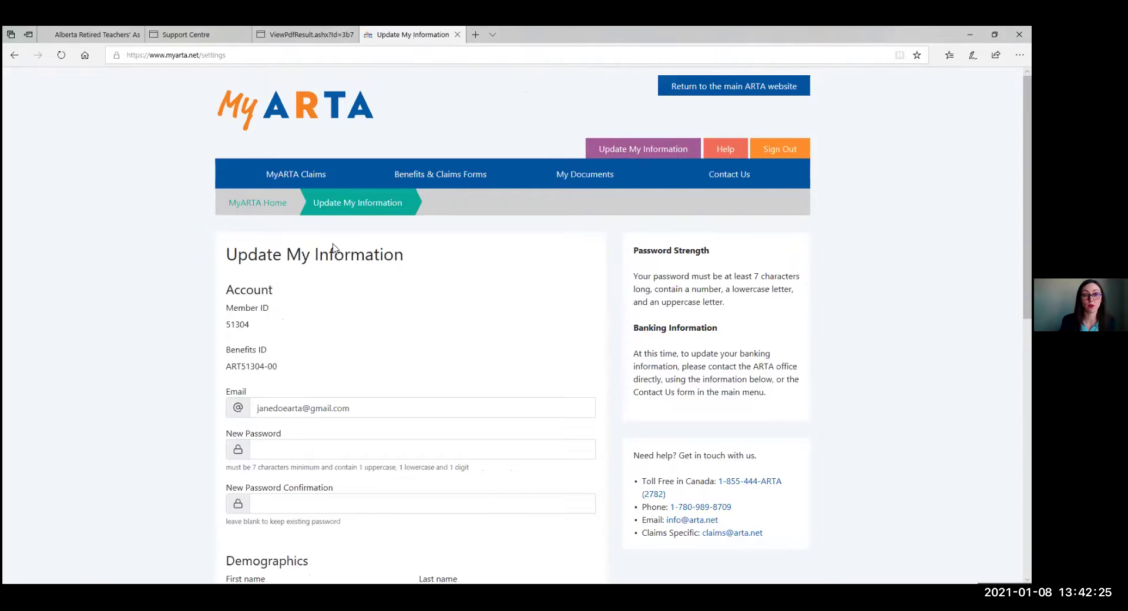
{"action": "scroll", "coordinate": [209, 227], "scroll_direction": "down", "scroll_amount": 4}
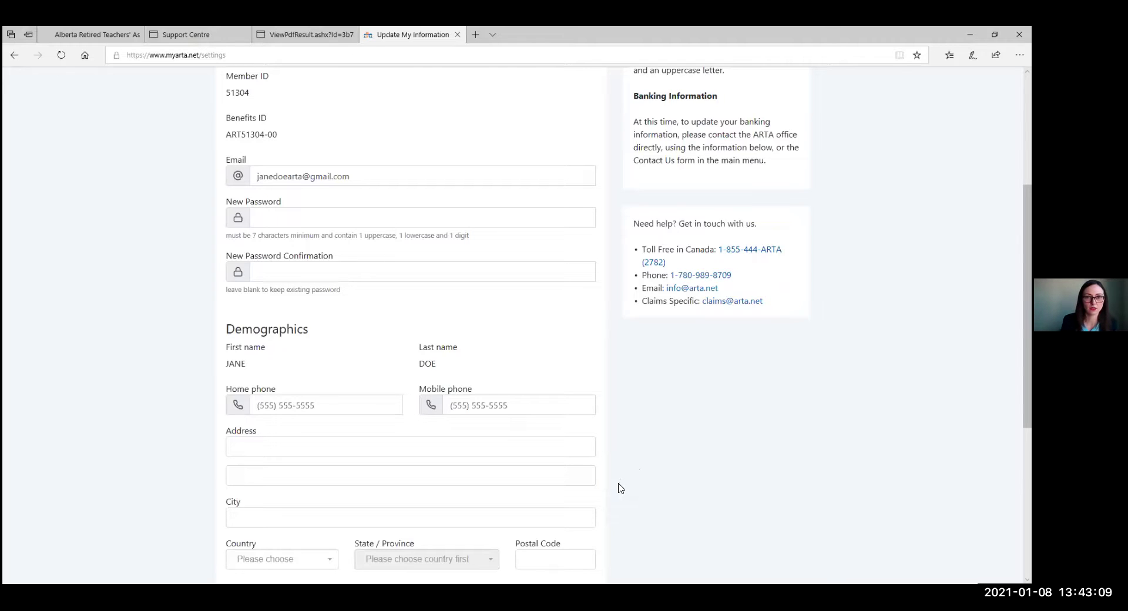
{"action": "scroll", "coordinate": [619, 485], "scroll_direction": "up", "scroll_amount": 1}
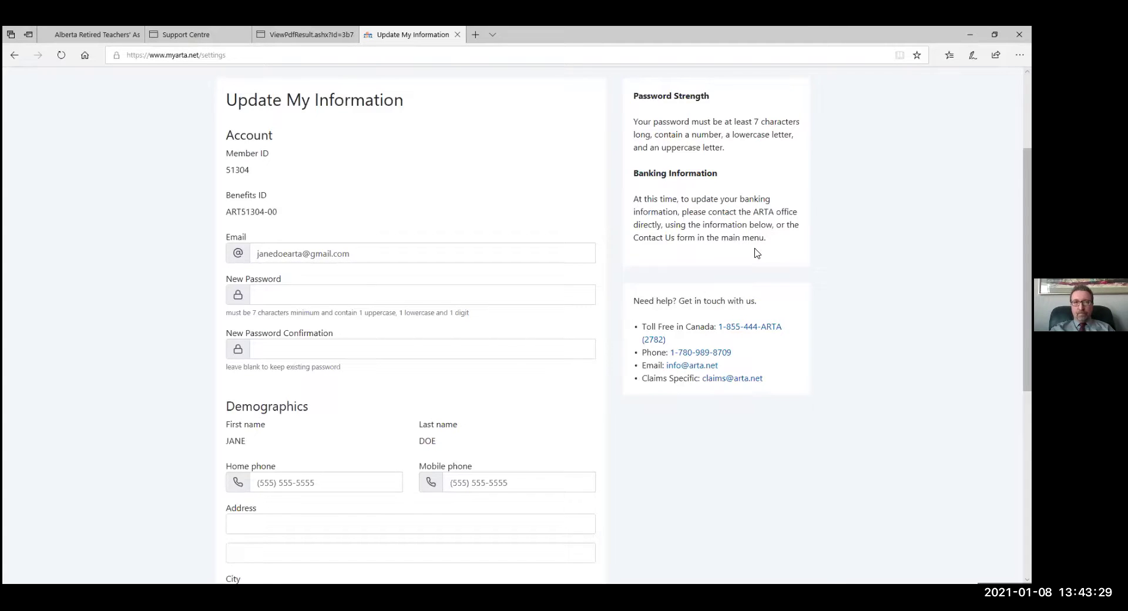
{"action": "scroll", "coordinate": [754, 253], "scroll_direction": "up", "scroll_amount": 3}
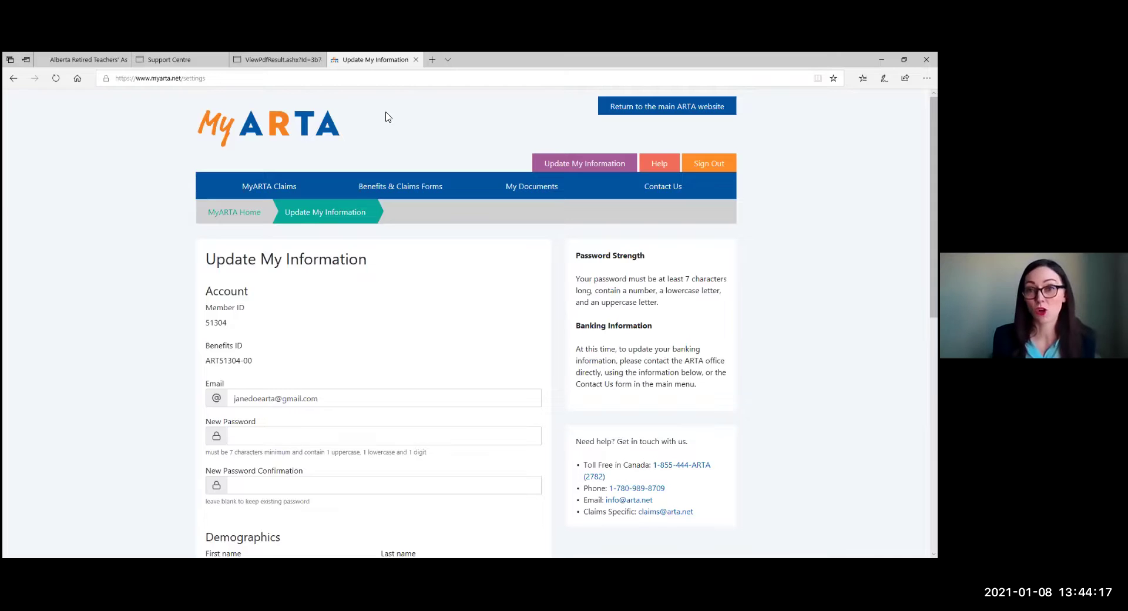
{"action": "left_click", "coordinate": [678, 188]}
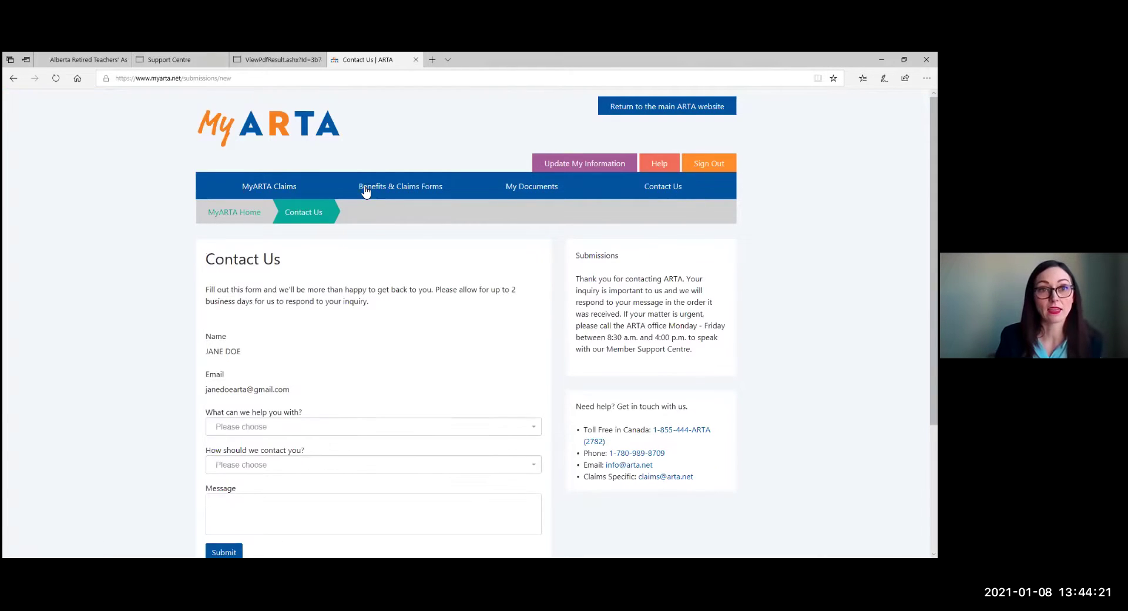
{"action": "scroll", "coordinate": [289, 286], "scroll_direction": "down", "scroll_amount": 3}
{"action": "left_click", "coordinate": [289, 286]}
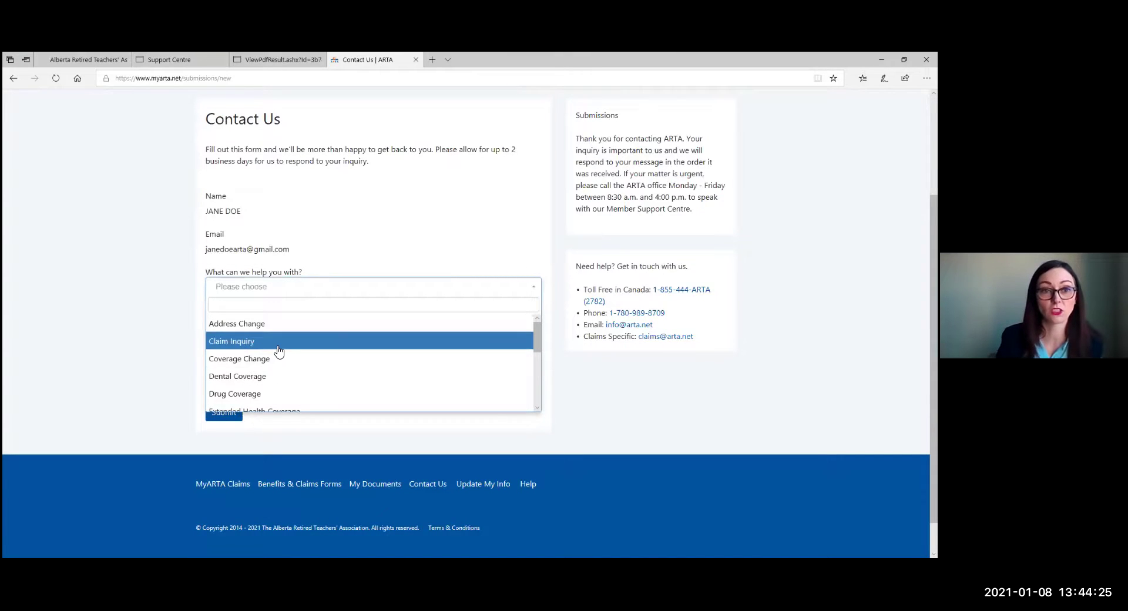
{"action": "scroll", "coordinate": [277, 364], "scroll_direction": "down", "scroll_amount": 1}
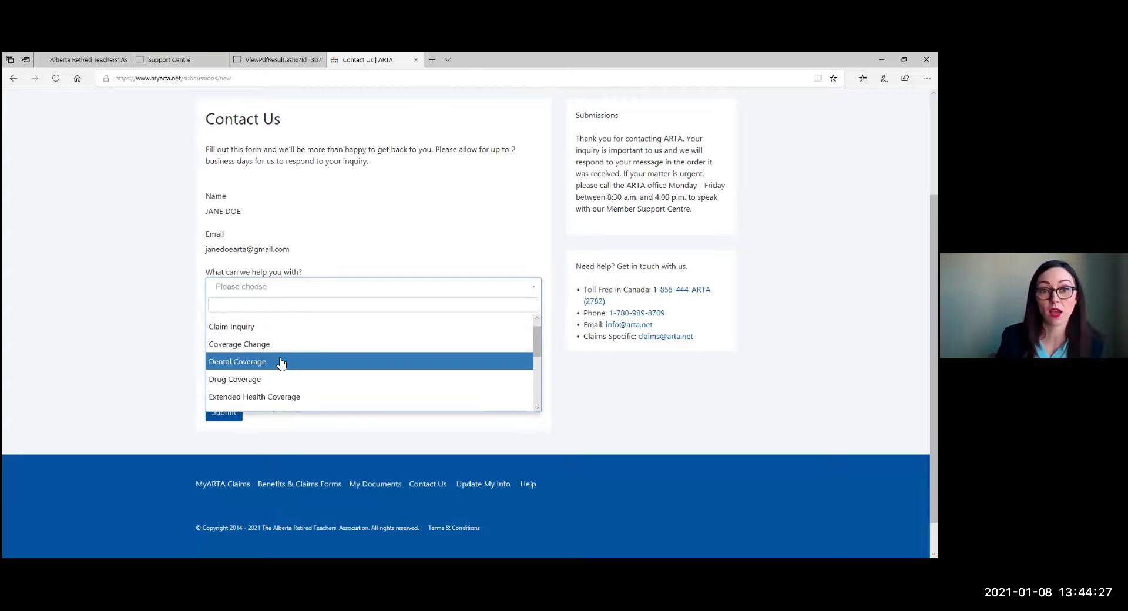
{"action": "scroll", "coordinate": [277, 381], "scroll_direction": "down", "scroll_amount": 1}
{"action": "scroll", "coordinate": [277, 353], "scroll_direction": "down", "scroll_amount": 1}
{"action": "scroll", "coordinate": [280, 353], "scroll_direction": "down", "scroll_amount": 5}
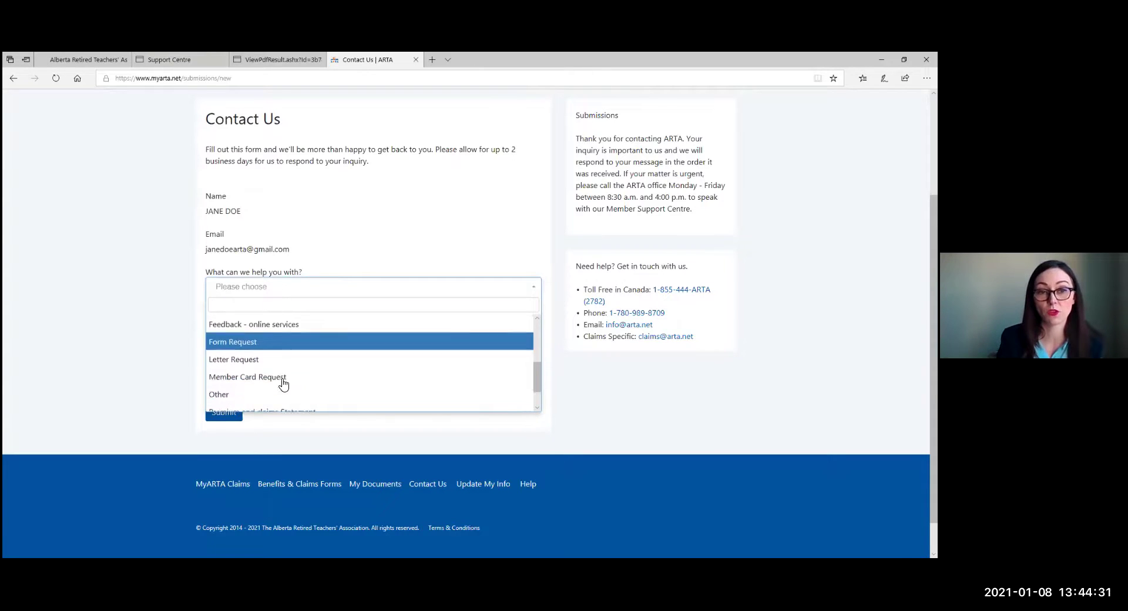
{"action": "scroll", "coordinate": [276, 389], "scroll_direction": "down", "scroll_amount": 3}
{"action": "left_click", "coordinate": [136, 315]}
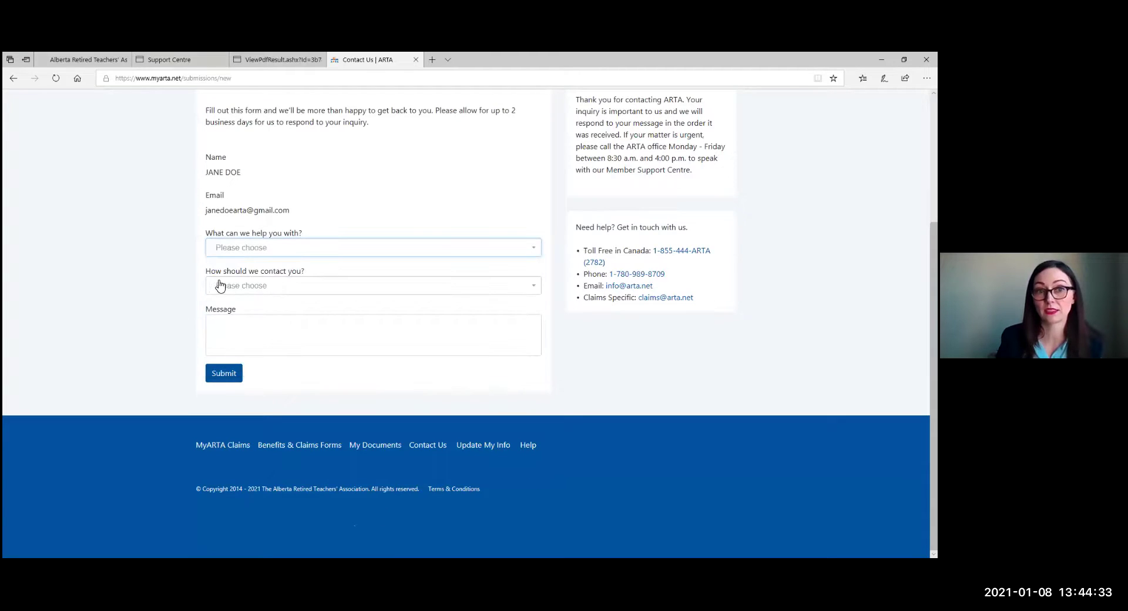
{"action": "left_click", "coordinate": [229, 287]}
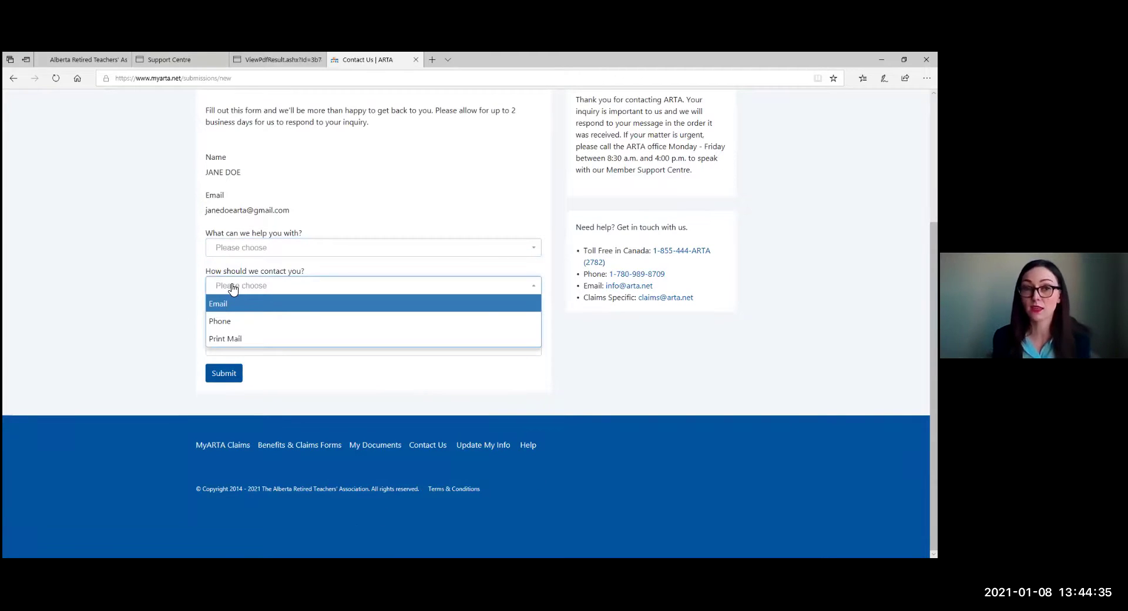
{"action": "left_click", "coordinate": [62, 266]}
{"action": "left_click", "coordinate": [224, 326]}
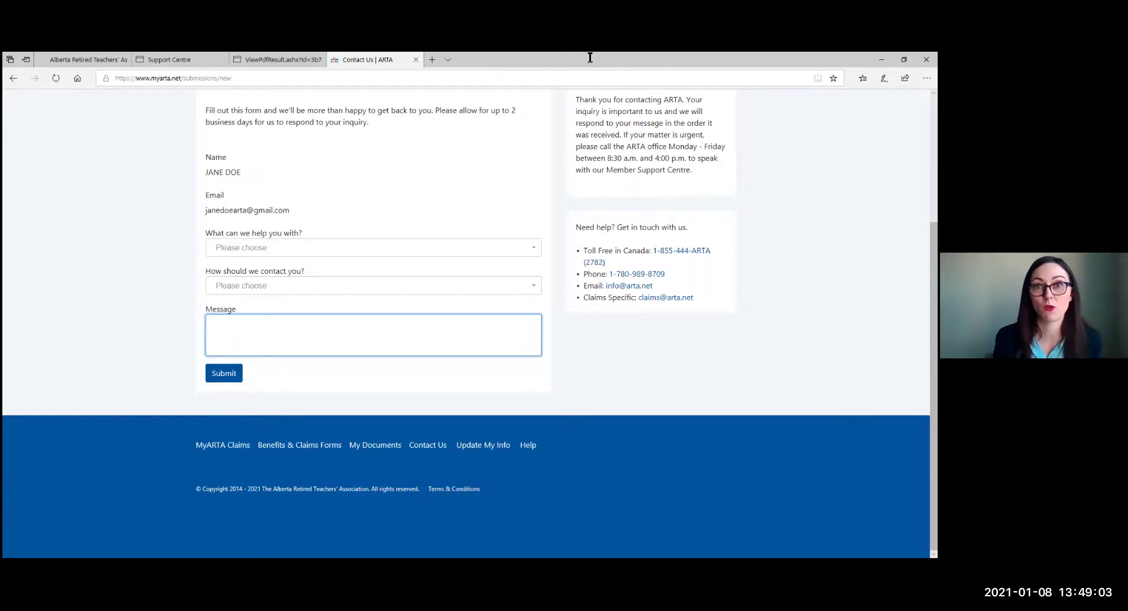
{"action": "scroll", "coordinate": [642, 205], "scroll_direction": "up", "scroll_amount": 3}
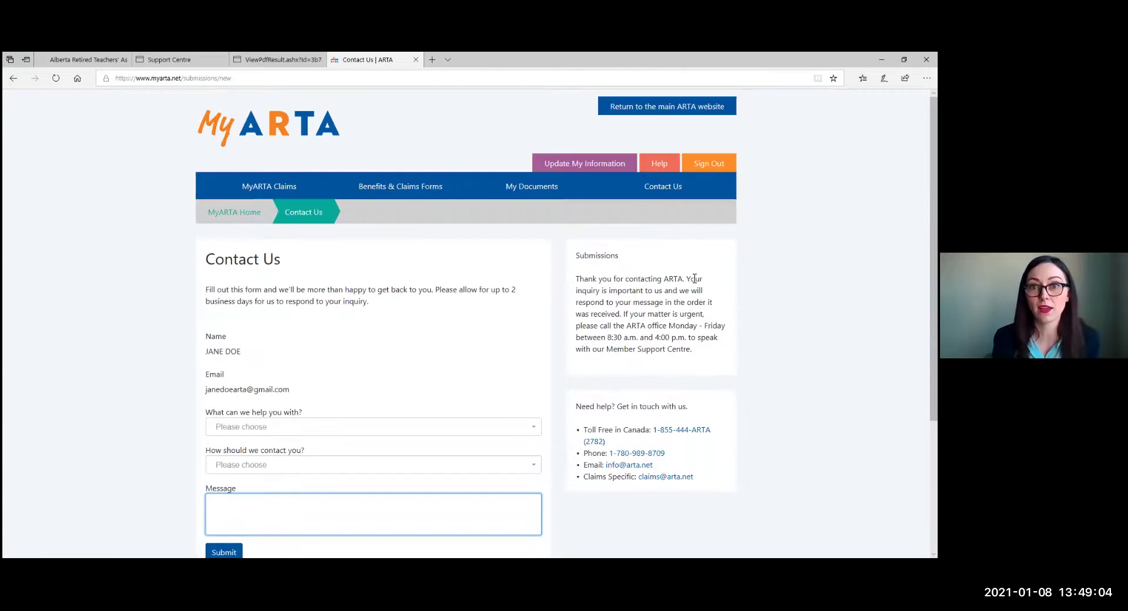
Open the Help page and scroll down to the tutorial video topics and YouTube link.
{"action": "left_click", "coordinate": [666, 169]}
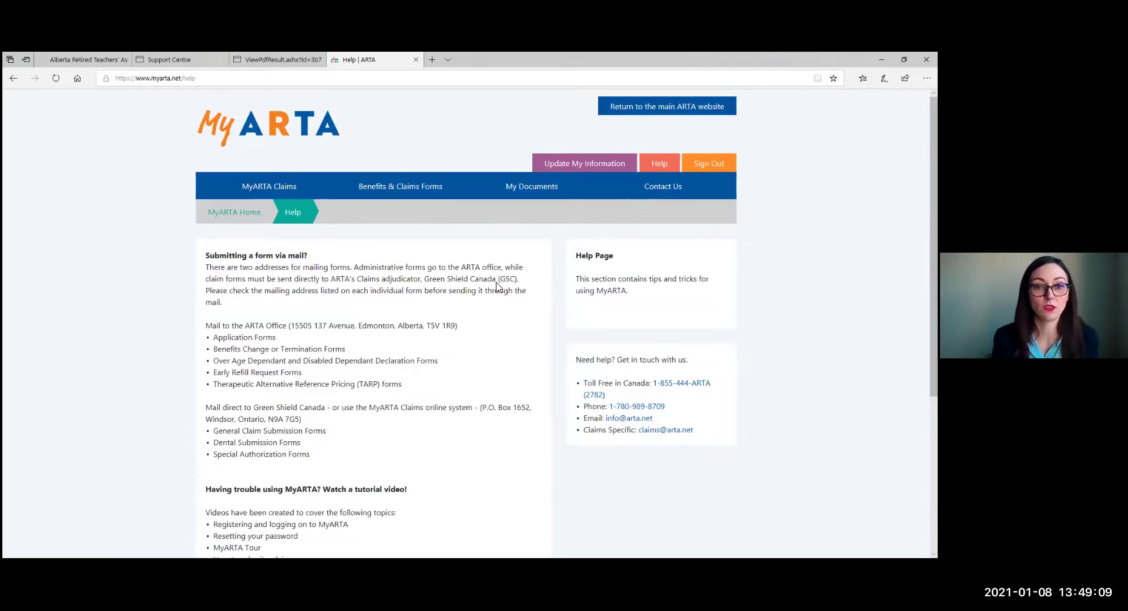
{"action": "scroll", "coordinate": [376, 371], "scroll_direction": "down", "scroll_amount": 4}
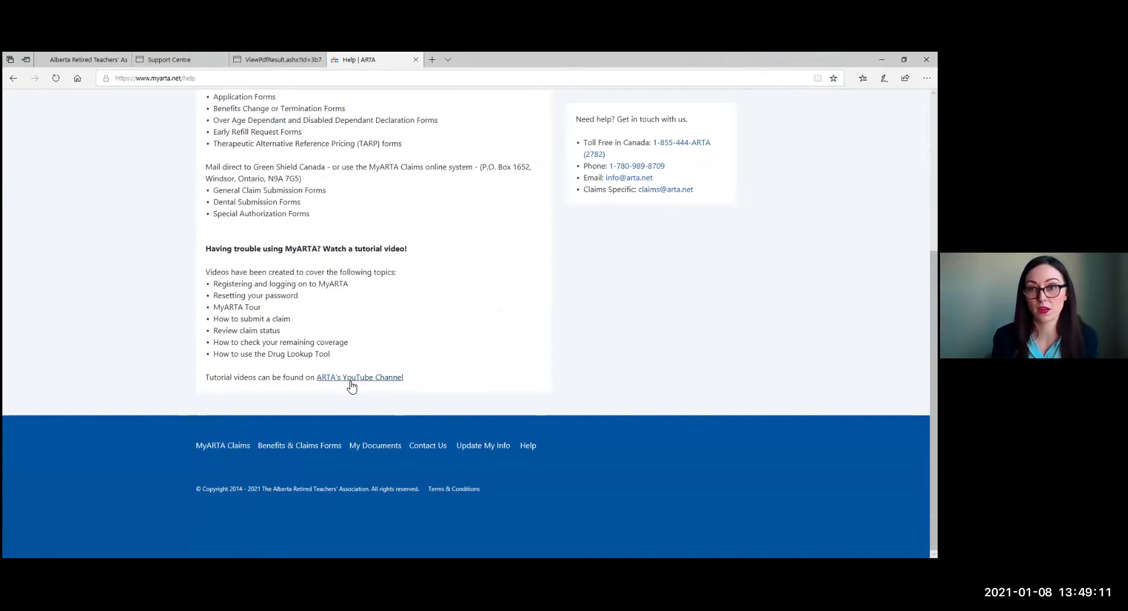